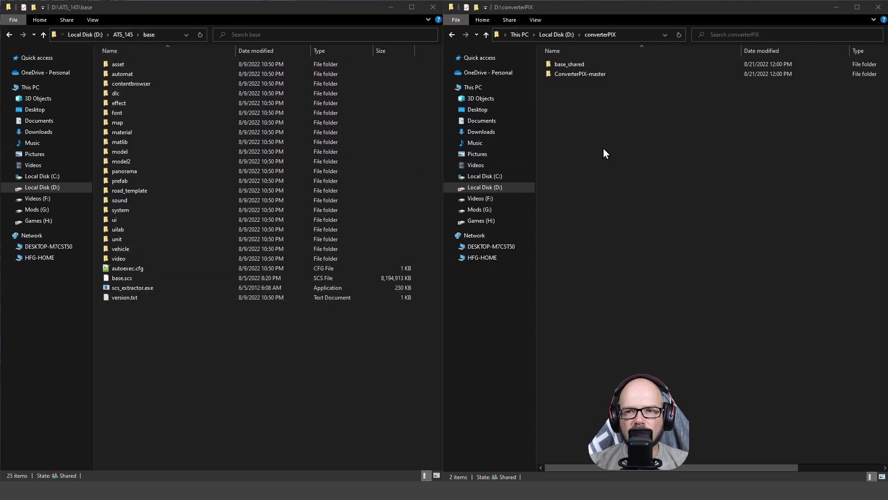
# - Browse into ConverterPIX-master\bin\win_x86 and select converter_pix.exe
pyautogui.doubleClick(584, 75)
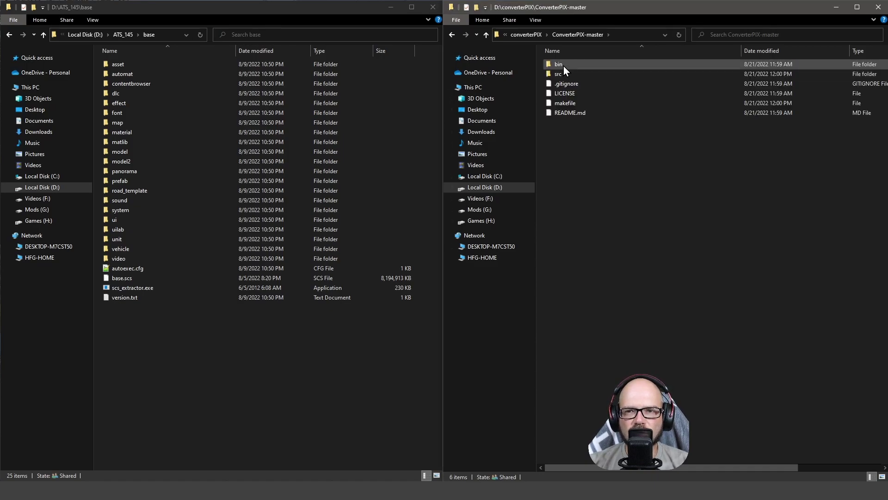
pyautogui.doubleClick(564, 65)
pyautogui.doubleClick(573, 86)
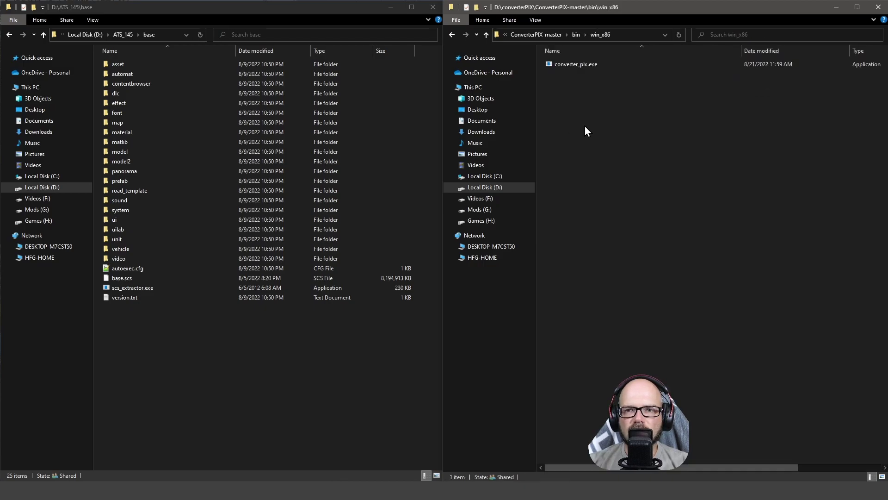
pyautogui.click(547, 35)
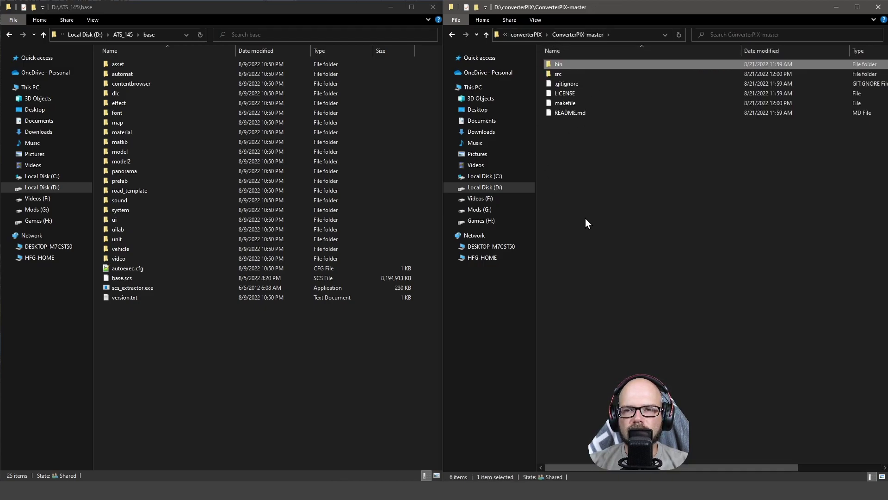
pyautogui.click(524, 34)
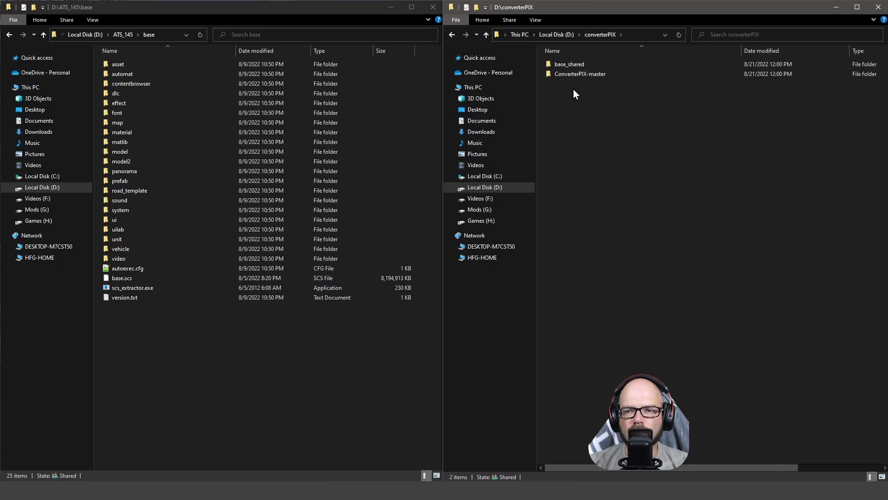
pyautogui.doubleClick(570, 75)
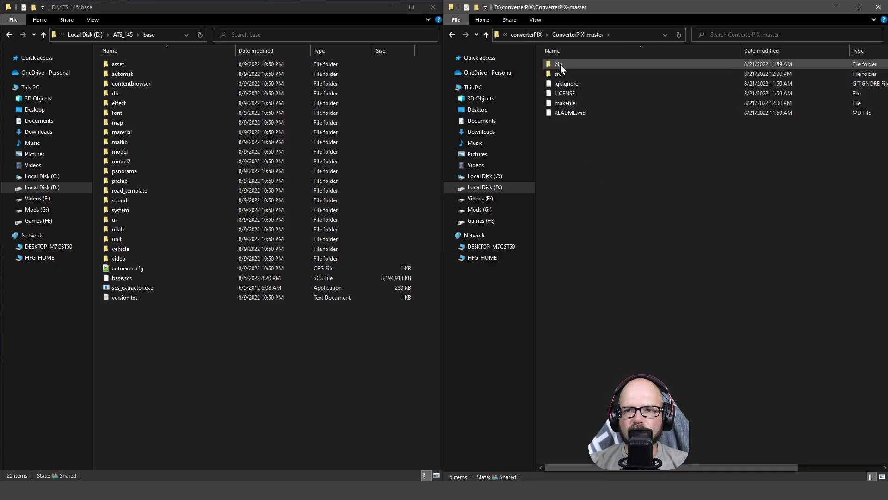
pyautogui.doubleClick(560, 64)
pyautogui.doubleClick(562, 84)
pyautogui.click(567, 69)
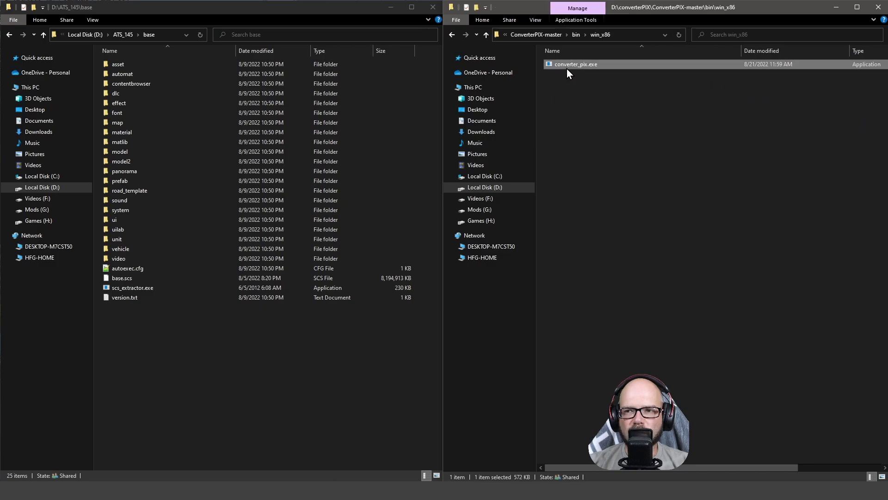
# - Copy converter_pix.exe and return up to D:\converterPIX
pyautogui.rightClick(567, 68)
pyautogui.click(590, 243)
pyautogui.hotkey('alt', 'Up')
pyautogui.hotkey('alt', 'Up')
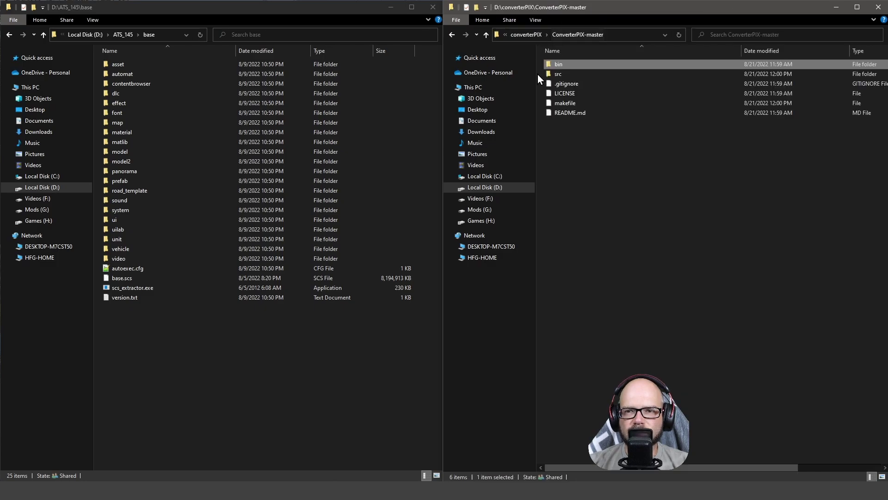
pyautogui.click(527, 36)
# - Paste converter_pix.exe into D:\converterPIX and open the empty base_shared folder
pyautogui.rightClick(564, 118)
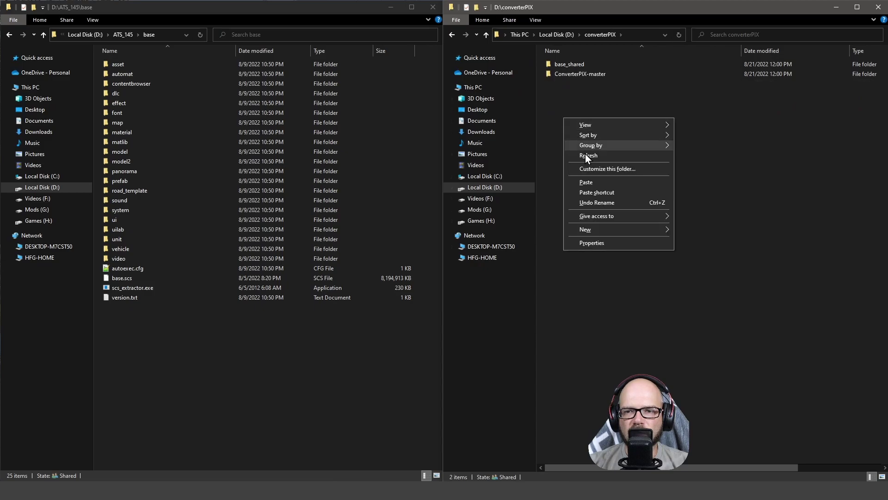
pyautogui.click(584, 182)
pyautogui.click(686, 183)
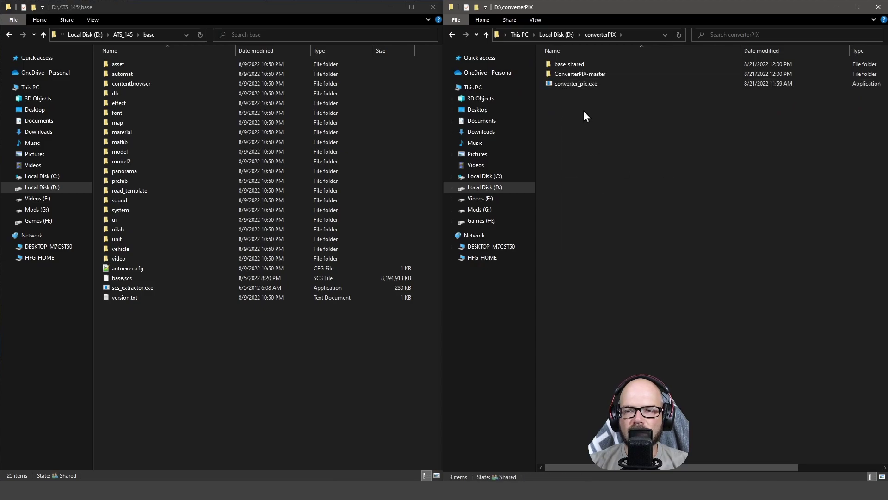
pyautogui.doubleClick(584, 65)
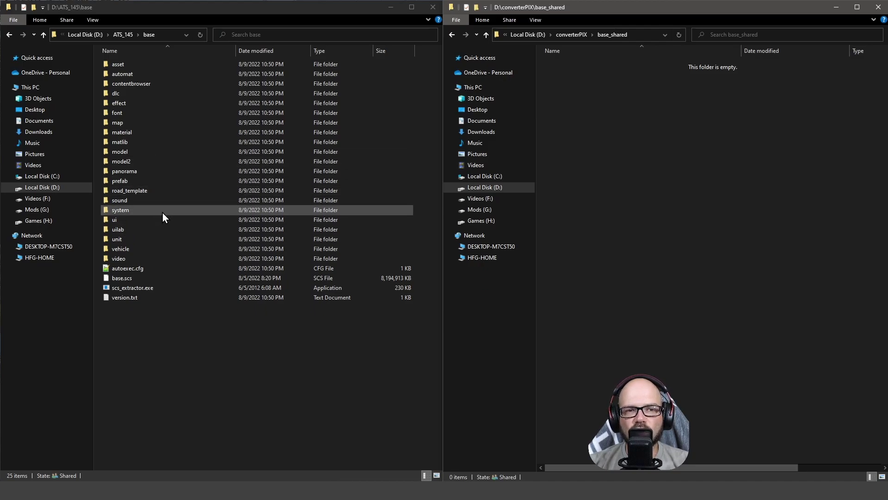
# - Copy the material folder from the base folder and paste it into base_shared
pyautogui.doubleClick(135, 134)
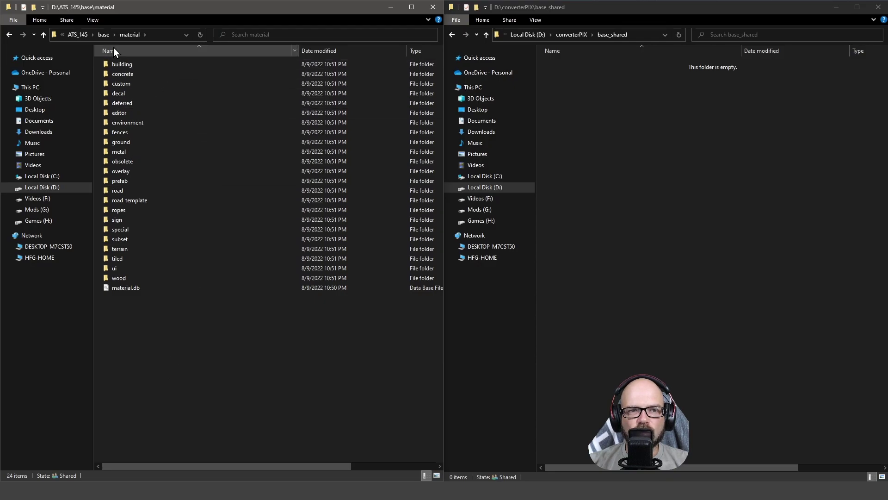
pyautogui.click(103, 34)
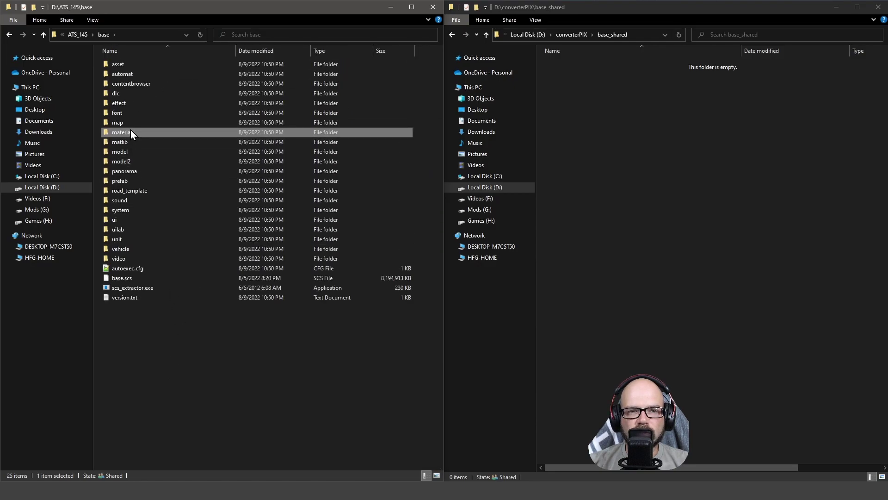
pyautogui.rightClick(131, 132)
pyautogui.click(156, 309)
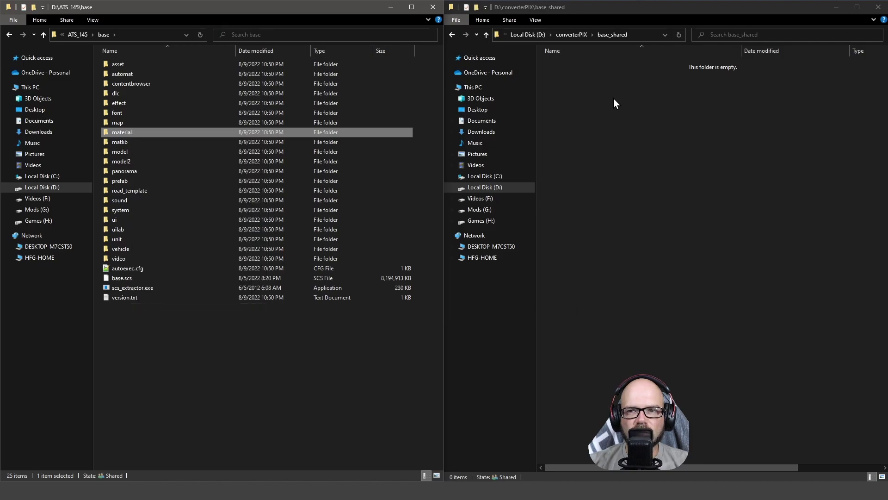
pyautogui.click(565, 82)
pyautogui.rightClick(566, 82)
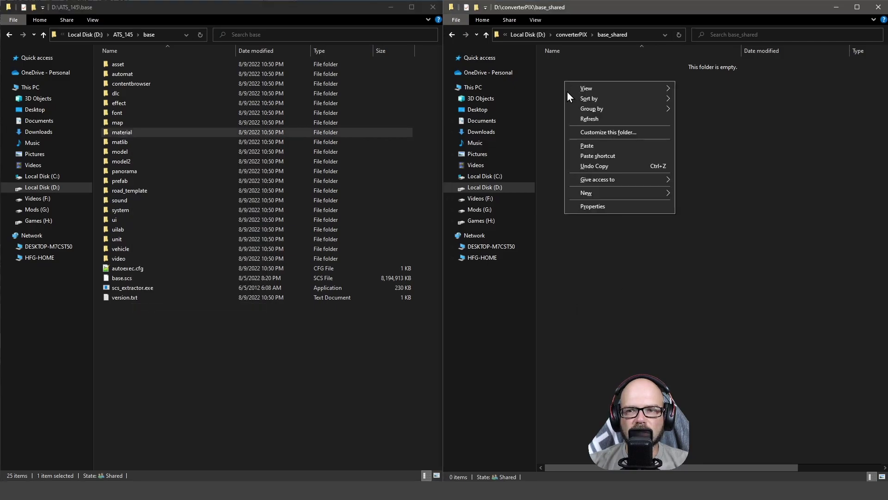
pyautogui.click(591, 145)
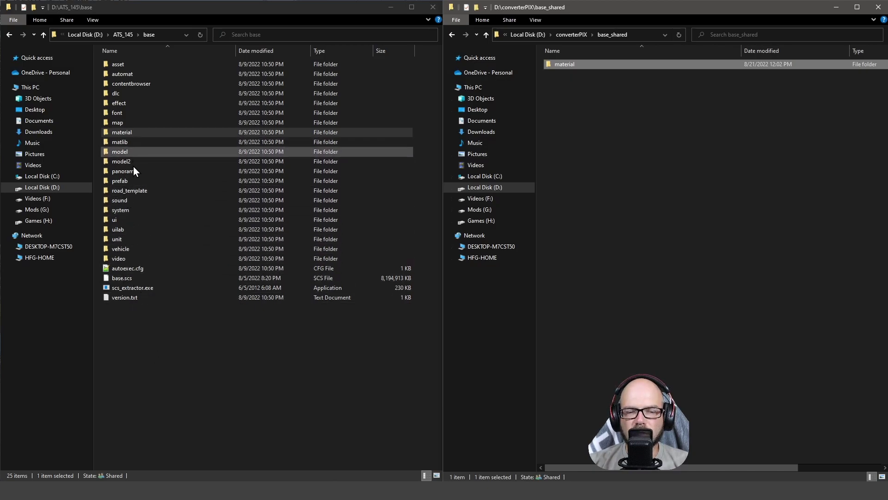
# - Copy the vehicle folder from base and paste it into base_shared
pyautogui.doubleClick(135, 249)
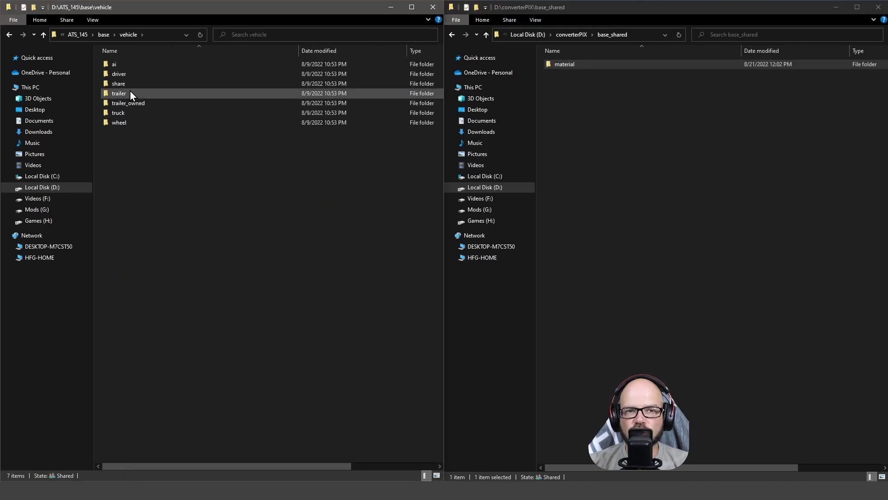
pyautogui.click(103, 35)
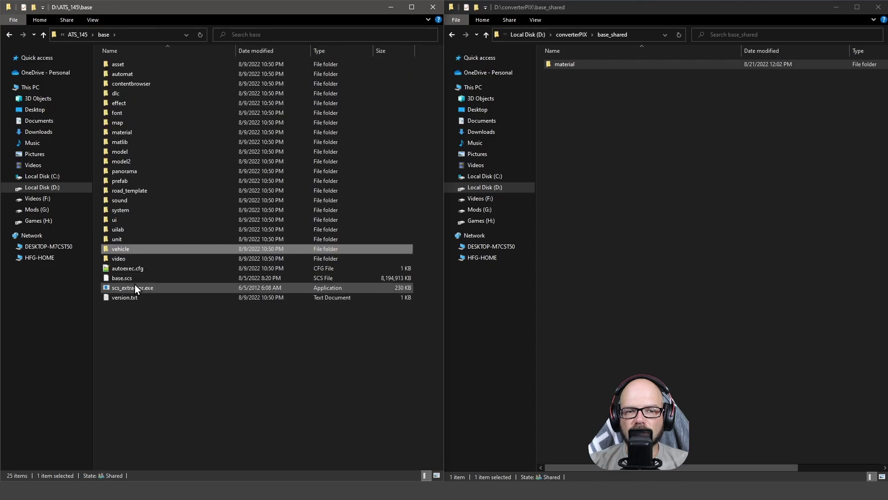
pyautogui.rightClick(124, 251)
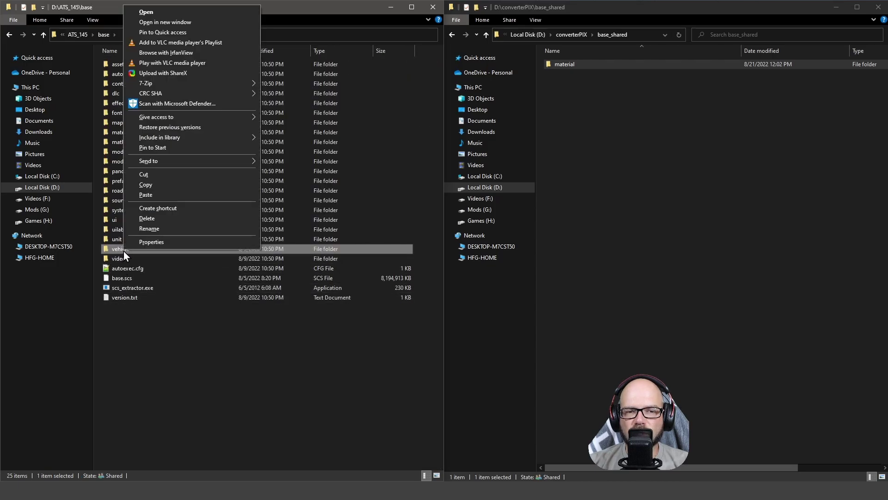
pyautogui.click(151, 185)
pyautogui.rightClick(563, 107)
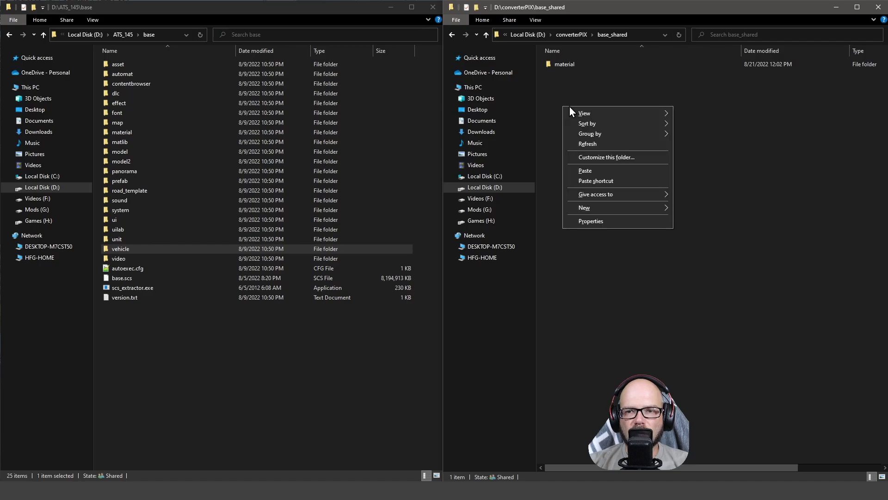
pyautogui.click(597, 172)
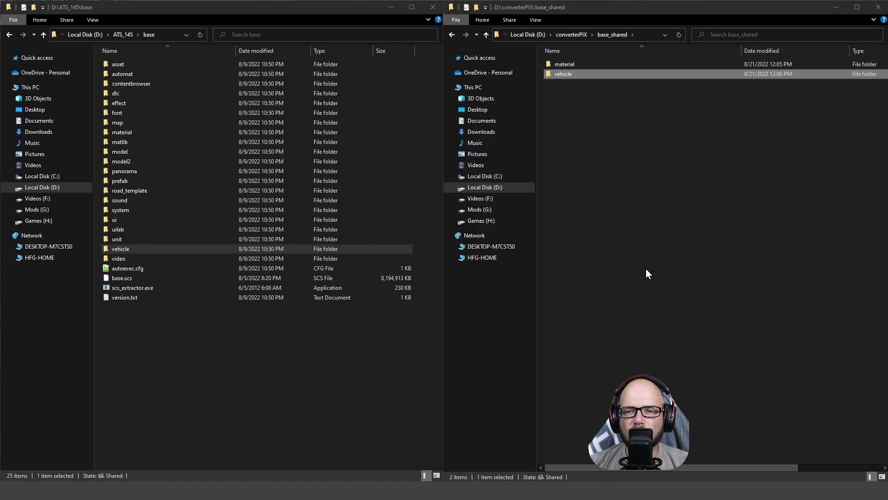
# - Inspect the copied vehicle folder's wheel, ai and driver subfolders
pyautogui.doubleClick(567, 75)
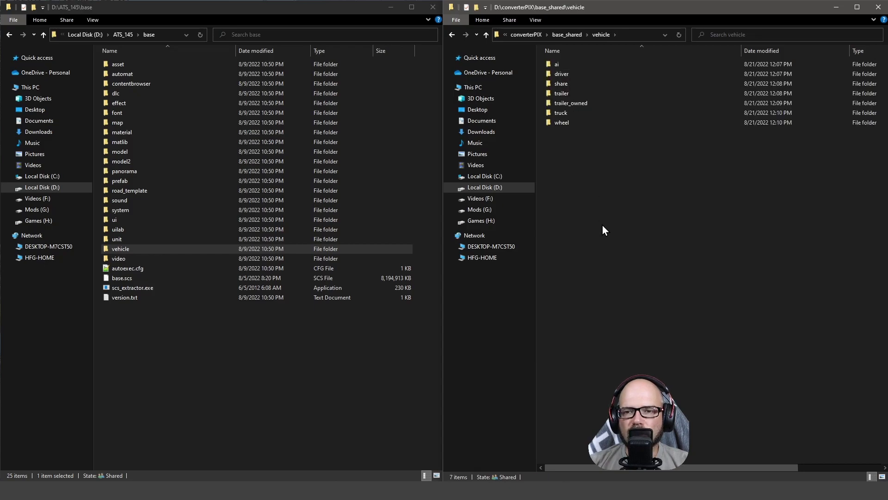
pyautogui.doubleClick(570, 122)
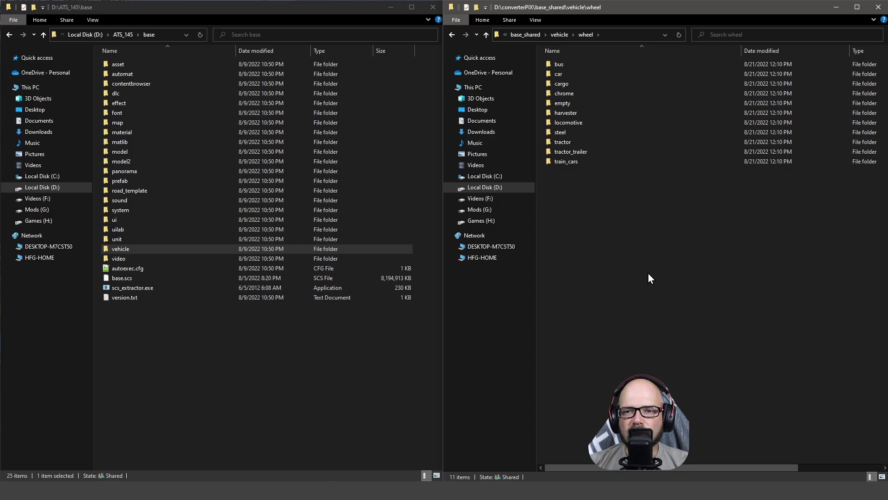
pyautogui.click(560, 35)
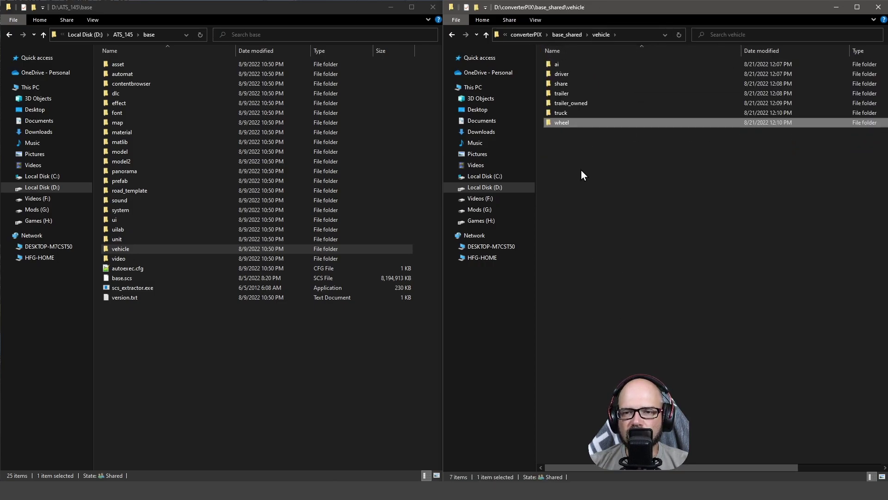
pyautogui.doubleClick(560, 66)
pyautogui.scroll(-4, 607, 290)
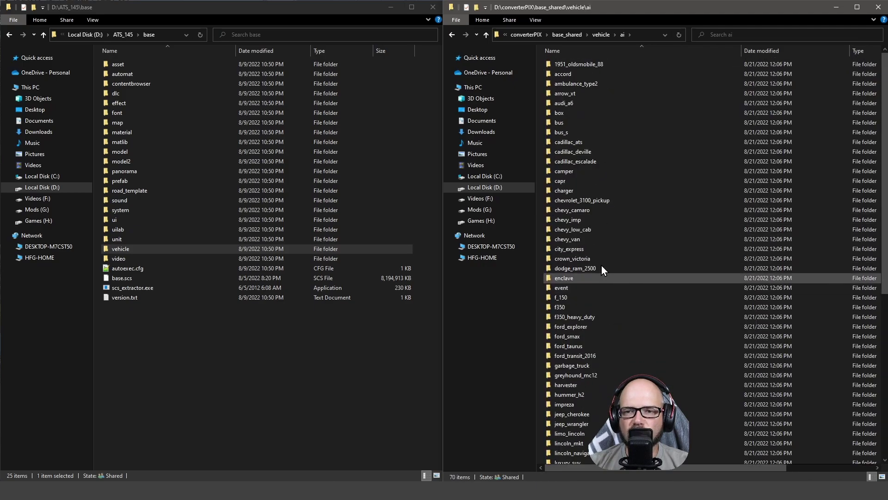
pyautogui.click(604, 34)
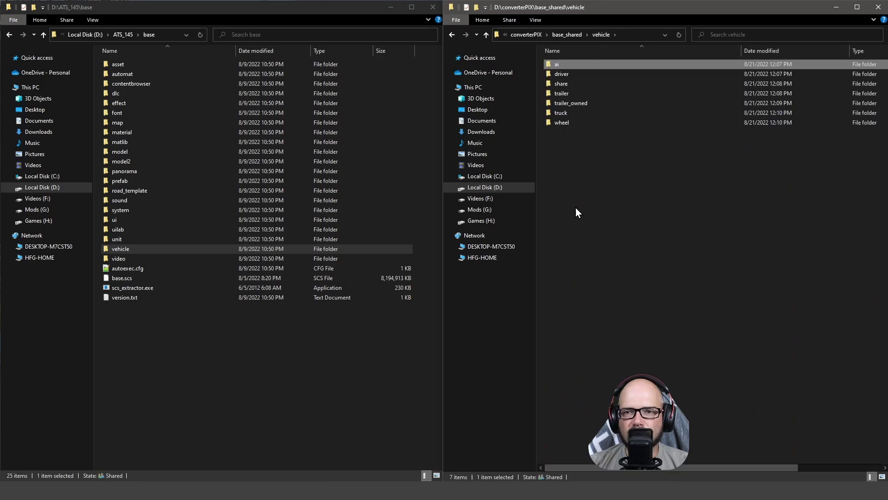
pyautogui.doubleClick(560, 75)
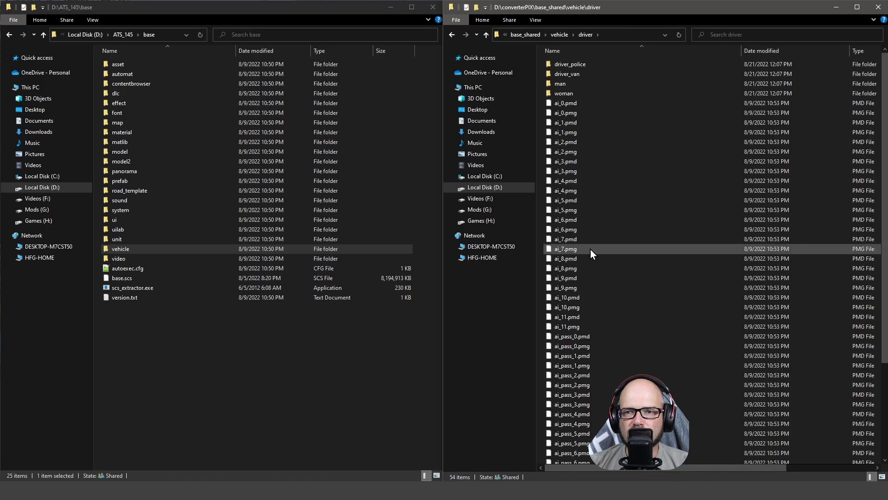
pyautogui.click(567, 34)
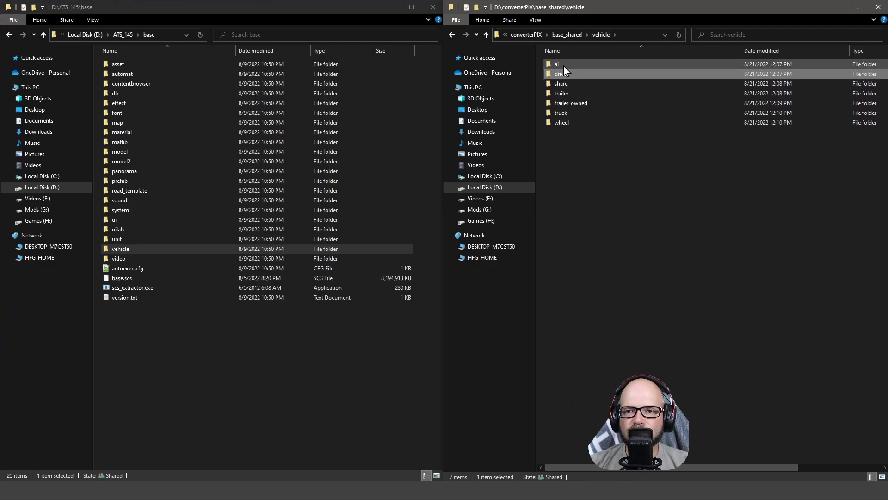
# - Delete the ai and driver folders from the copied vehicle folder
pyautogui.click(560, 85)
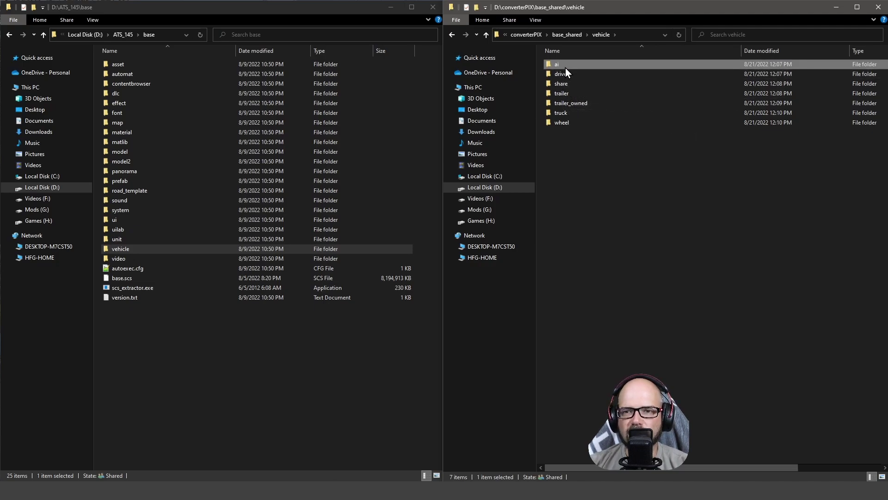
pyautogui.press('Delete')
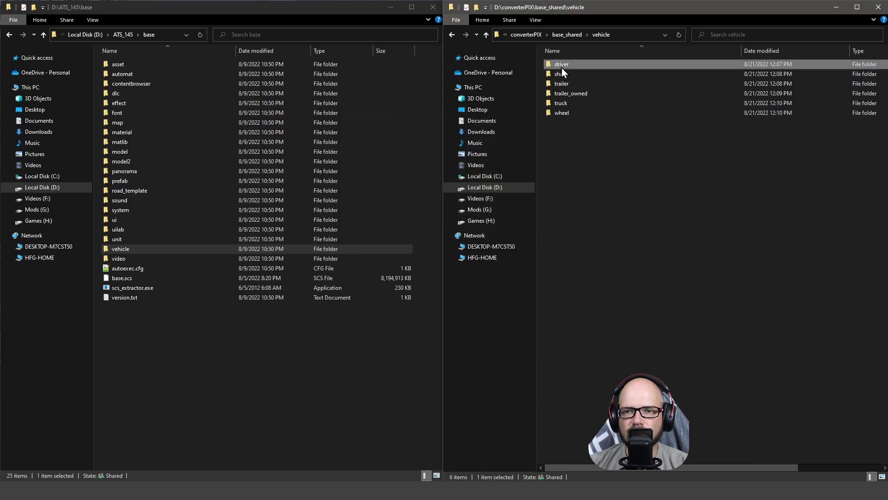
pyautogui.press('Delete')
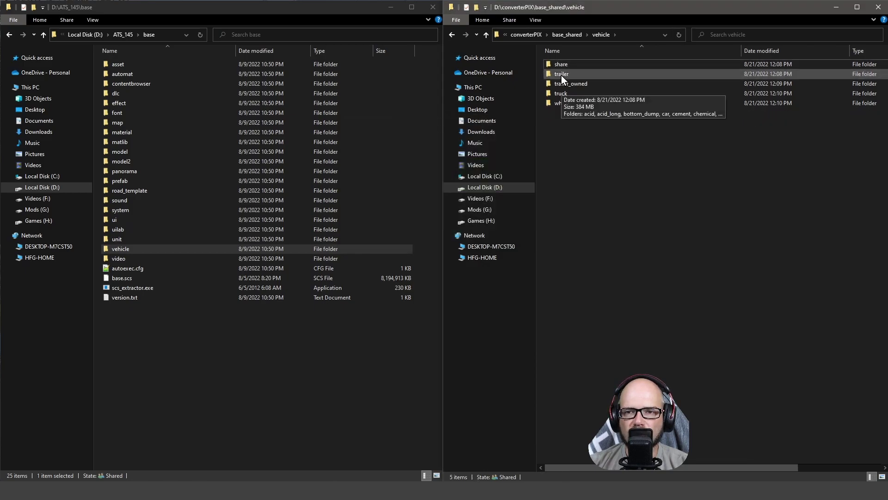
# - Delete every trailer subfolder except share
pyautogui.doubleClick(562, 75)
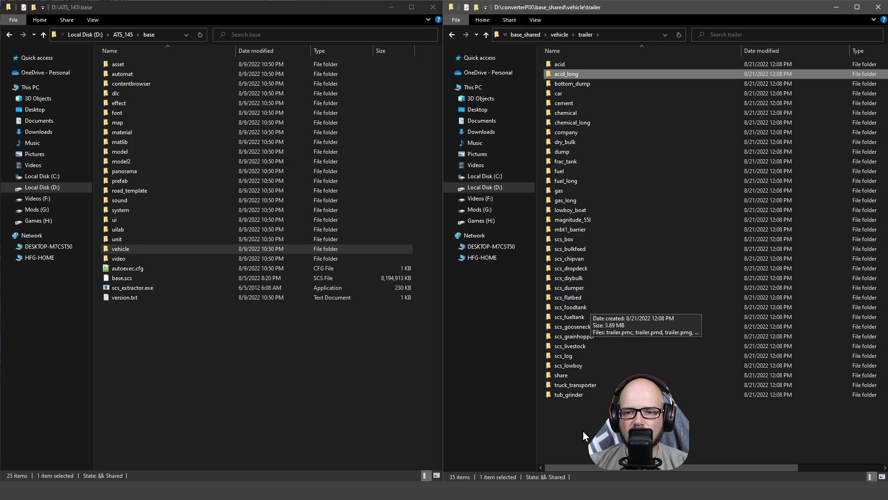
pyautogui.click(570, 396)
pyautogui.keyDown('shift'); pyautogui.click(567, 369); pyautogui.keyUp('shift')
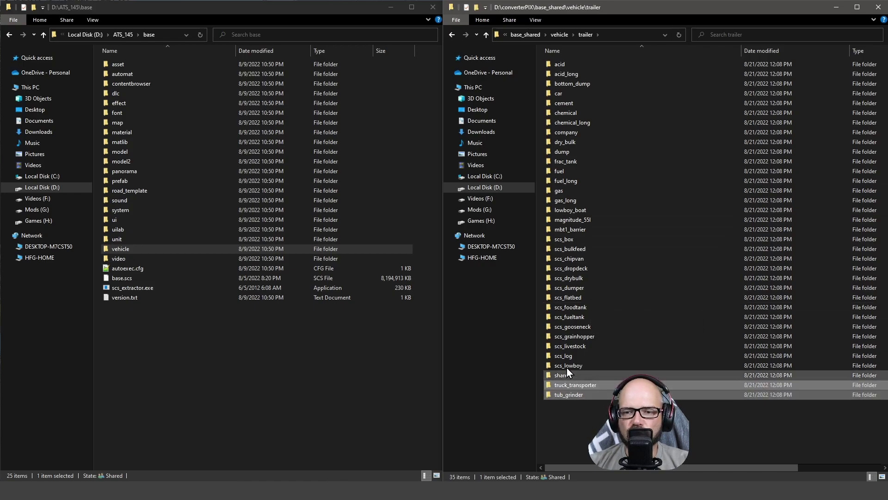
pyautogui.keyDown('ctrl'); pyautogui.click(567, 365); pyautogui.keyUp('ctrl')
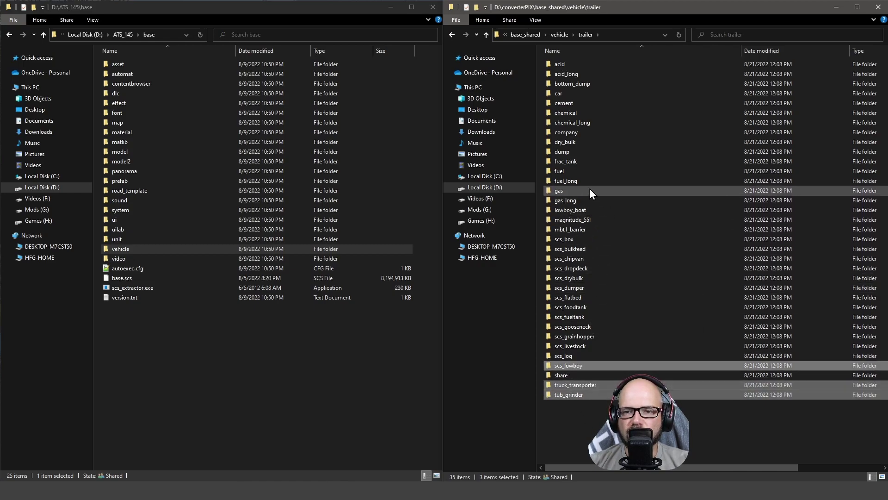
pyautogui.keyDown('ctrl'); pyautogui.keyDown('shift'); pyautogui.click(565, 64); pyautogui.keyUp('shift'); pyautogui.keyUp('ctrl')
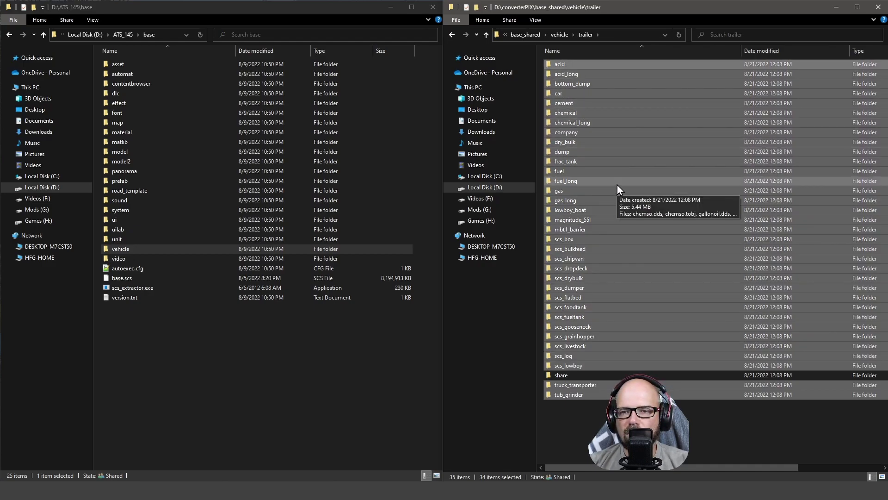
pyautogui.press('Delete')
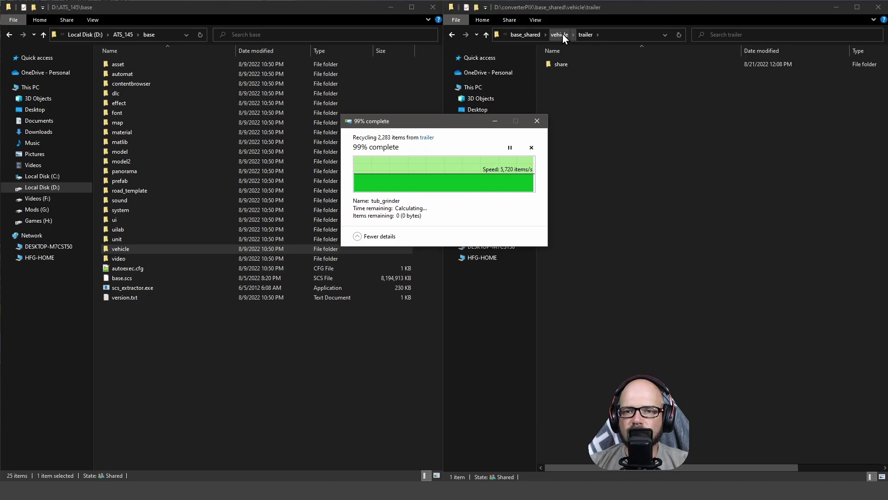
# - Inspect trailer_owned's upgrade\wheel contents, then delete the trailer_owned folder
pyautogui.hotkey('alt', 'Up')
pyautogui.hotkey('alt', 'Up')
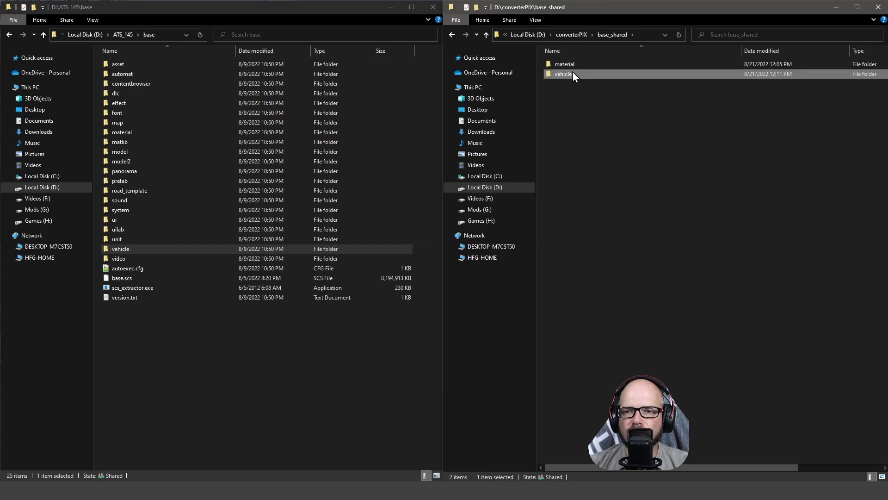
pyautogui.doubleClick(572, 74)
pyautogui.doubleClick(573, 83)
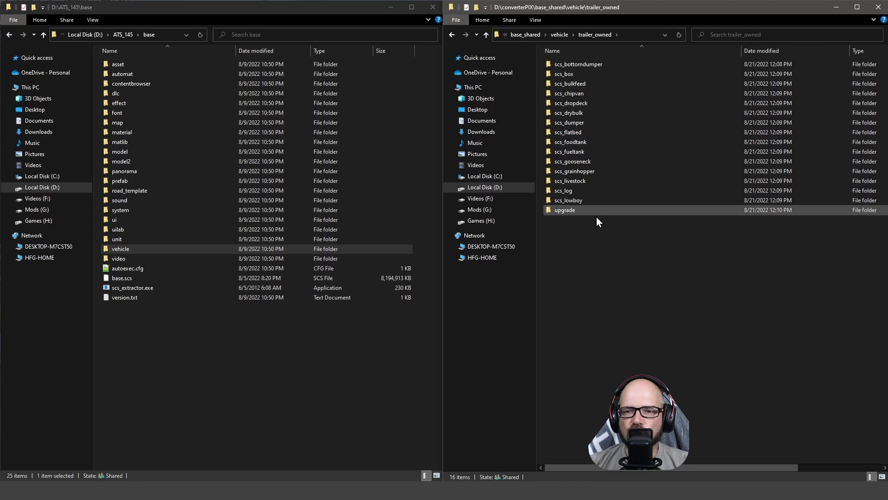
pyautogui.doubleClick(578, 211)
pyautogui.click(572, 65)
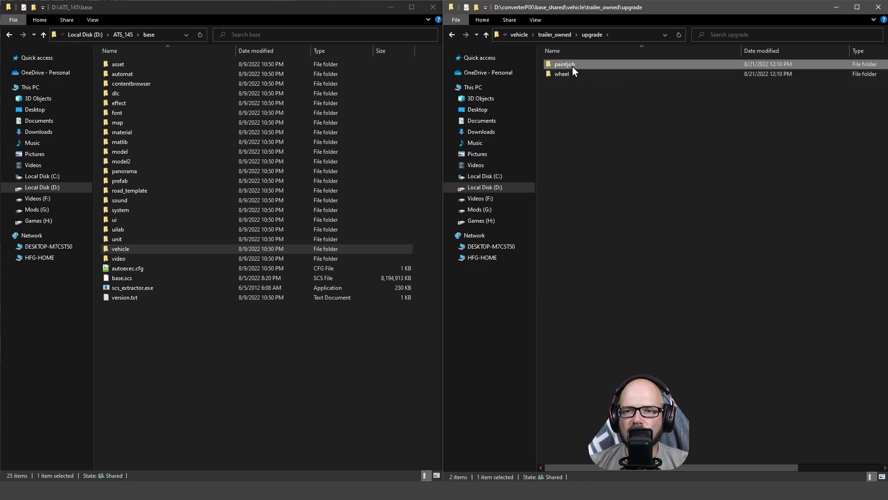
pyautogui.doubleClick(570, 72)
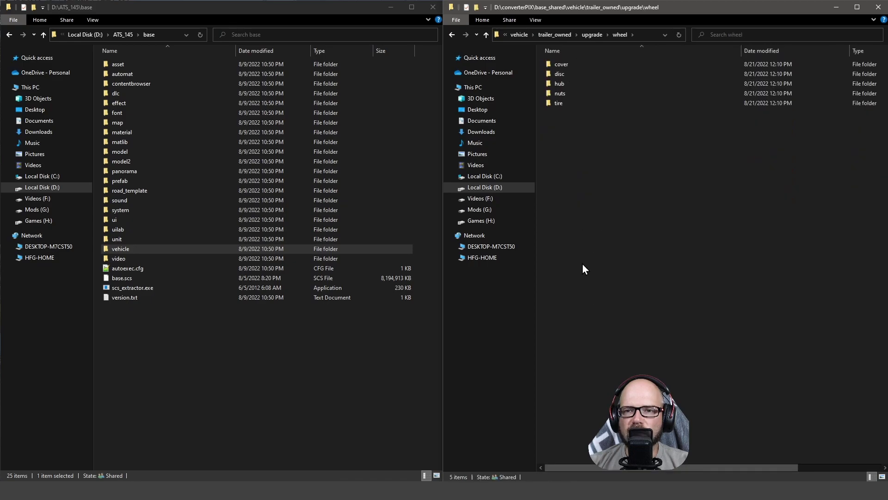
pyautogui.doubleClick(562, 65)
pyautogui.click(572, 37)
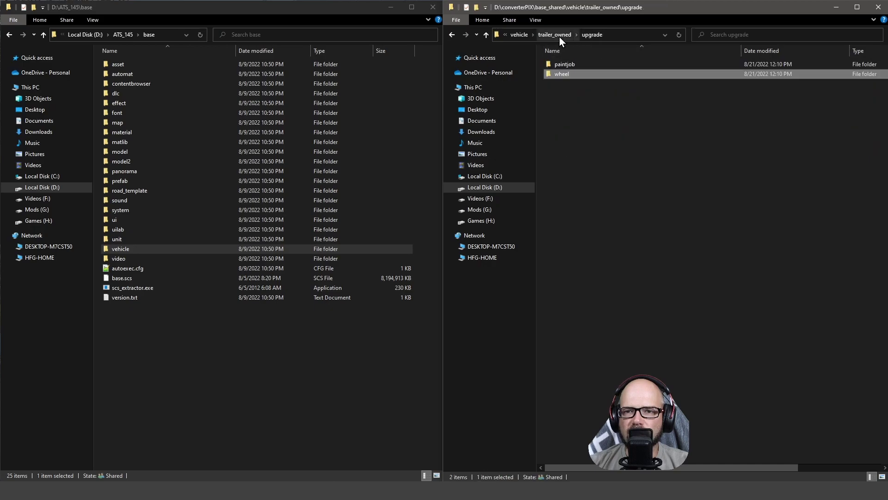
pyautogui.click(558, 35)
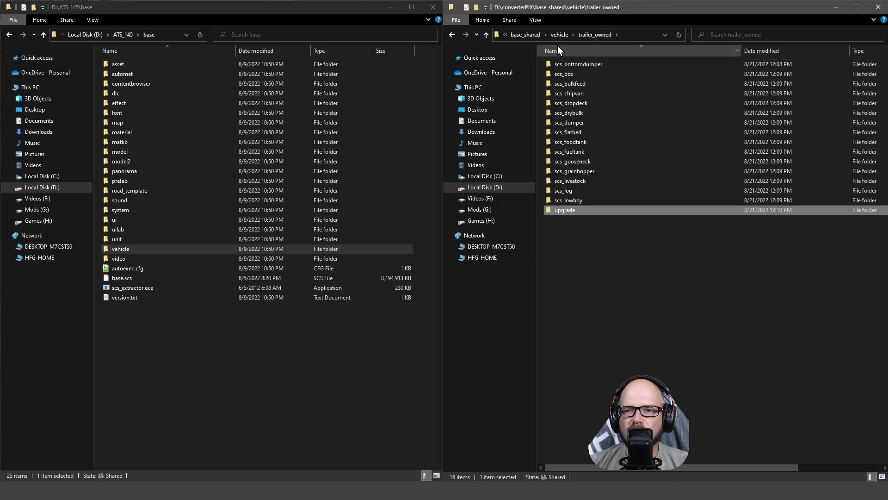
pyautogui.click(559, 35)
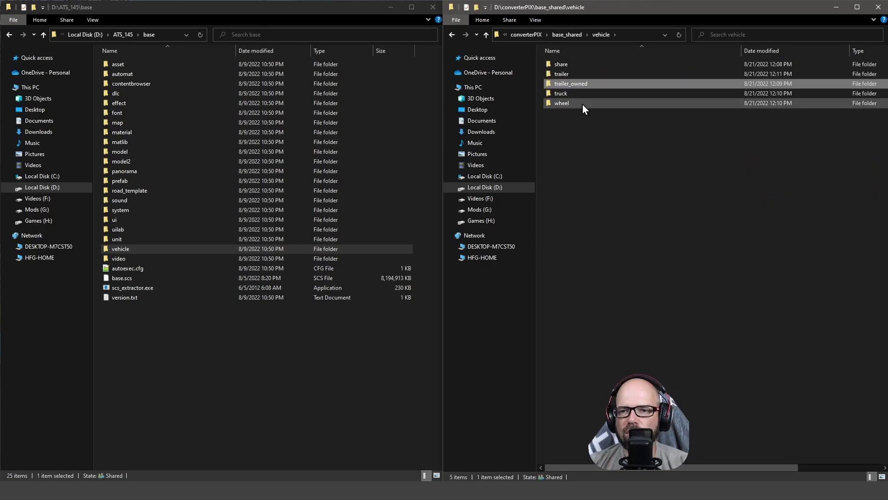
pyautogui.press('Delete')
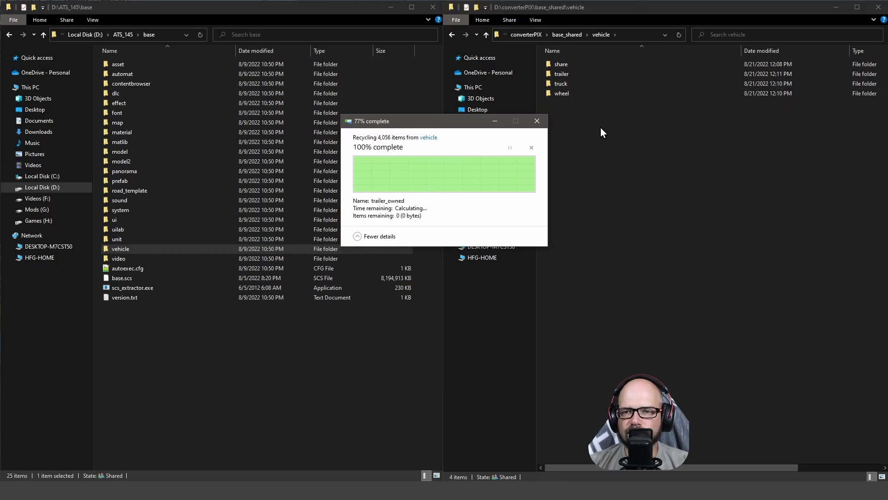
# - Check driver_plate, wheel and trlr_cables in truck\upgrade and delete trlr_cables
pyautogui.doubleClick(569, 85)
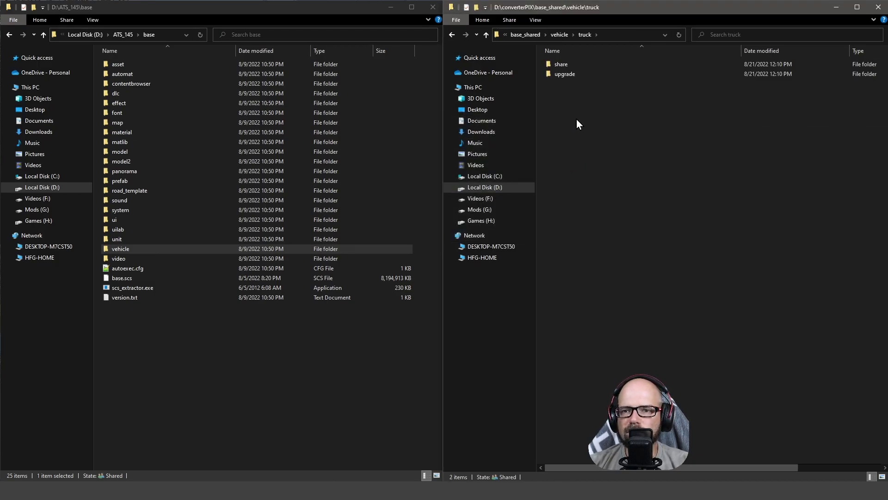
pyautogui.doubleClick(570, 75)
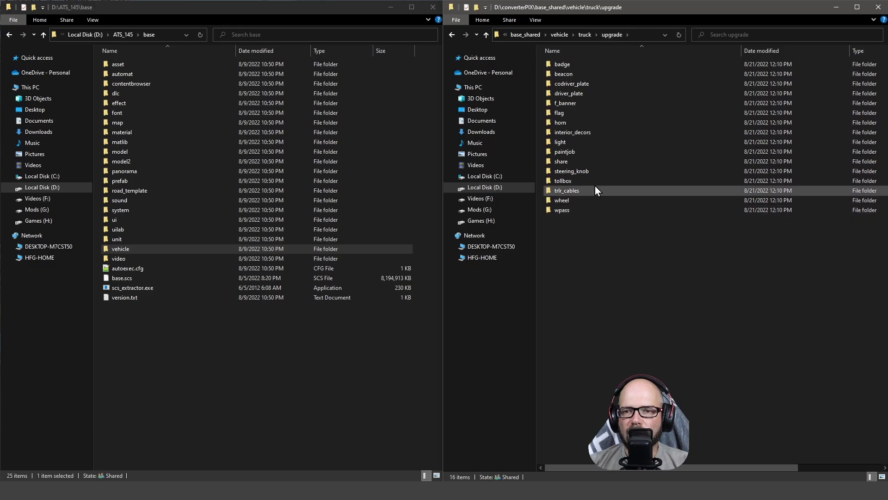
pyautogui.doubleClick(567, 94)
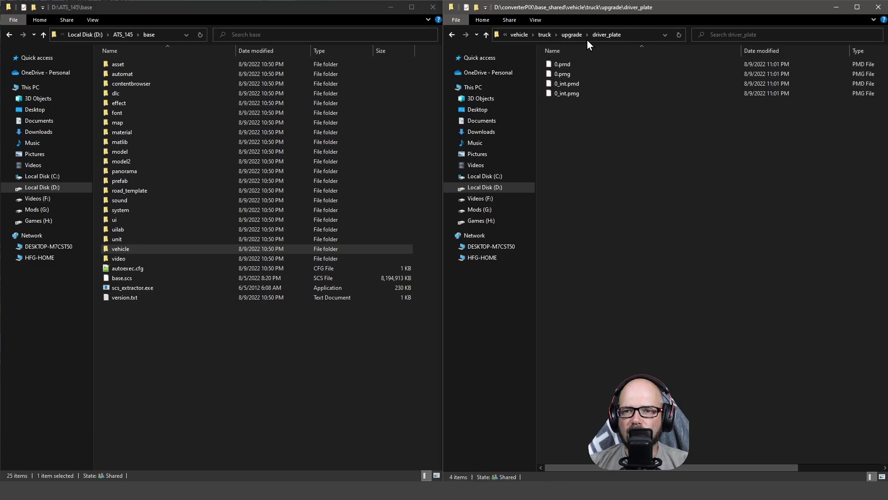
pyautogui.click(571, 38)
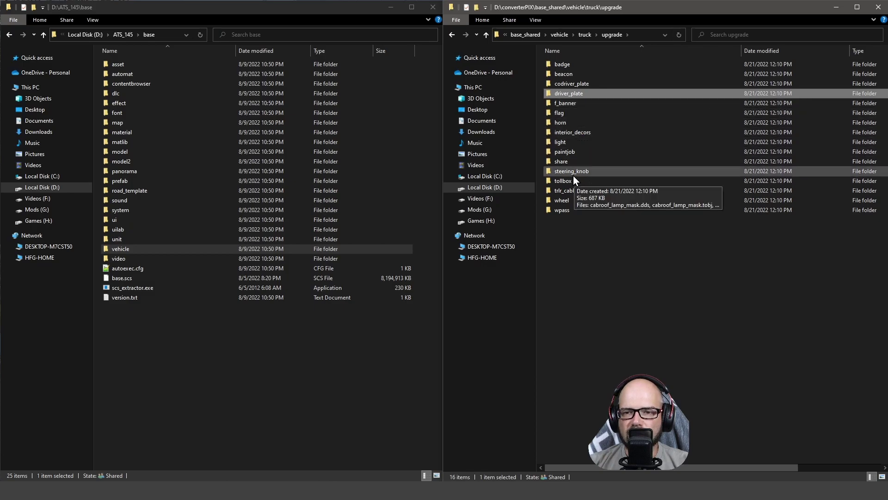
pyautogui.doubleClick(550, 202)
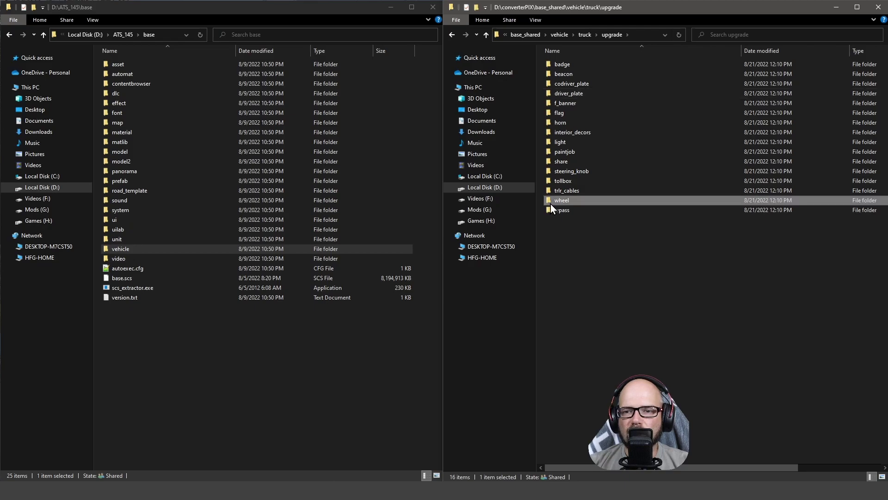
pyautogui.click(573, 36)
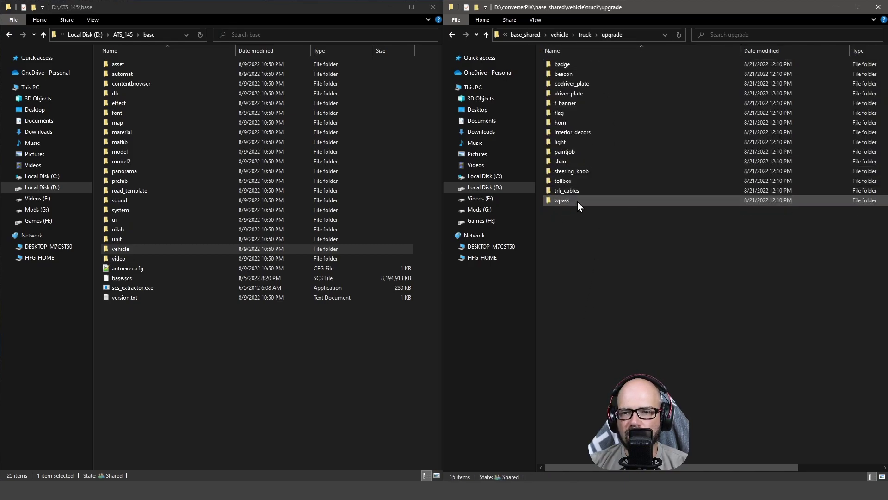
pyautogui.doubleClick(567, 191)
pyautogui.click(565, 34)
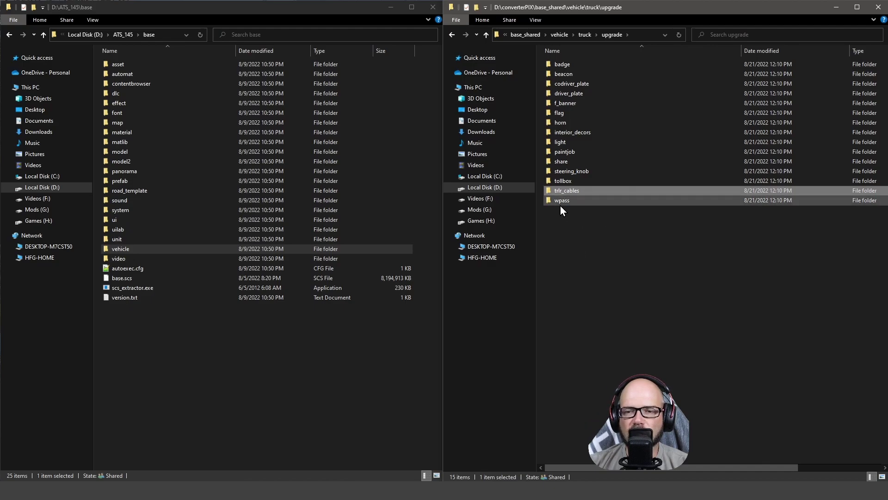
pyautogui.press('Delete')
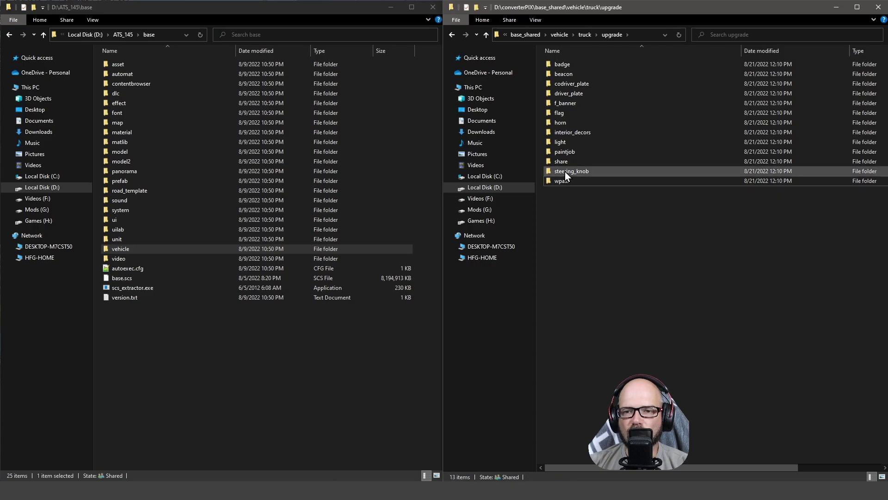
# - Check and delete the steering_knob and light folders from truck\upgrade
pyautogui.doubleClick(566, 171)
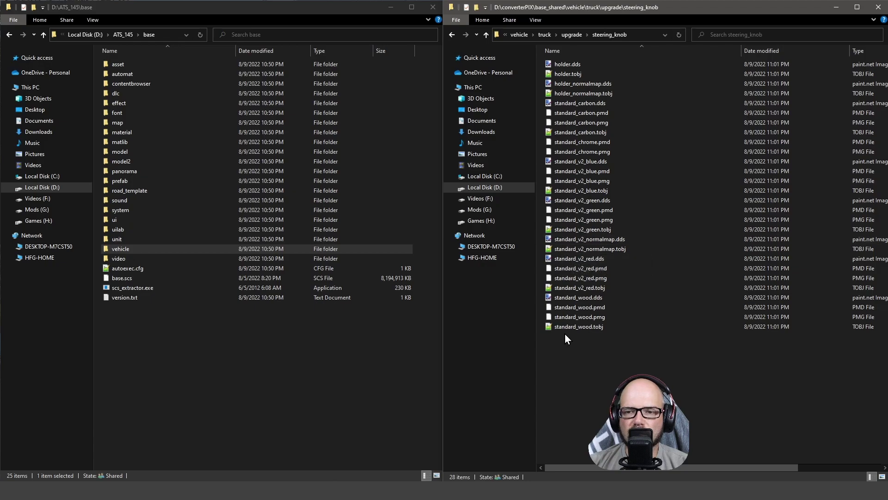
pyautogui.click(570, 37)
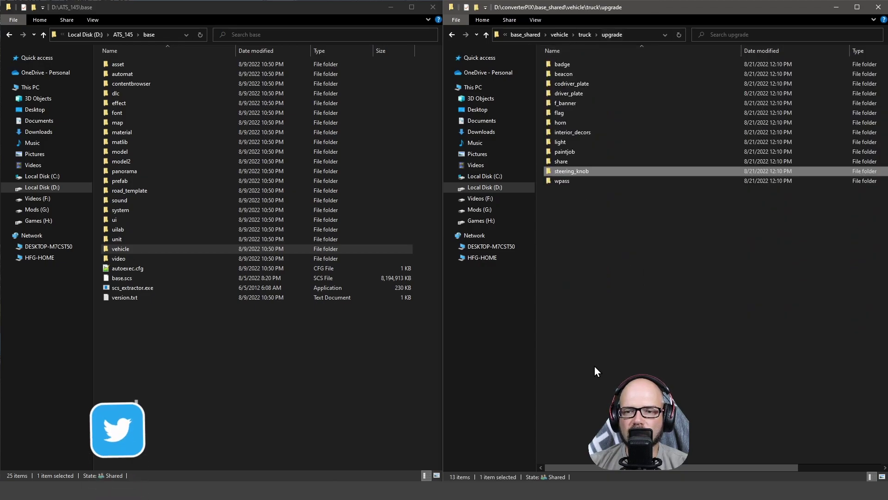
pyautogui.press('Delete')
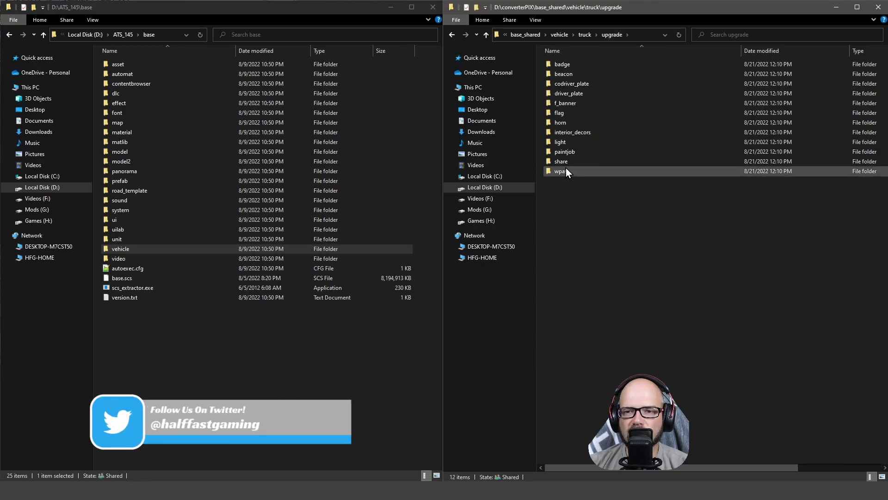
pyautogui.click(564, 161)
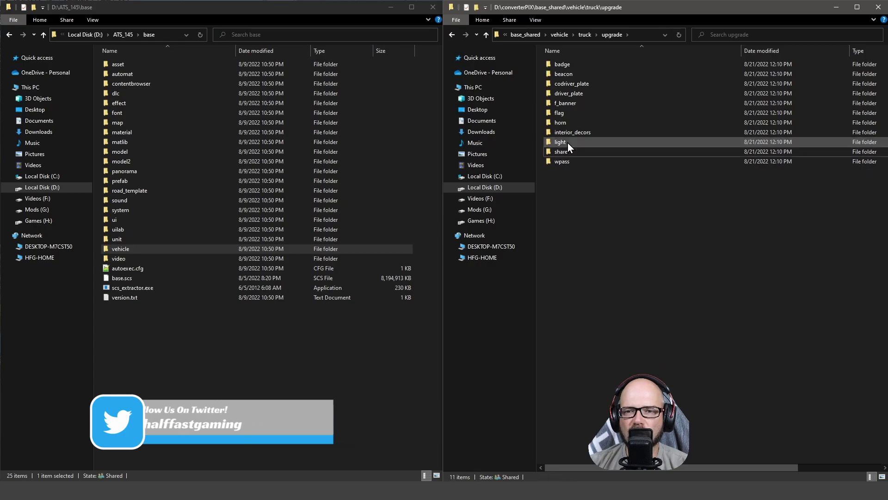
pyautogui.doubleClick(567, 142)
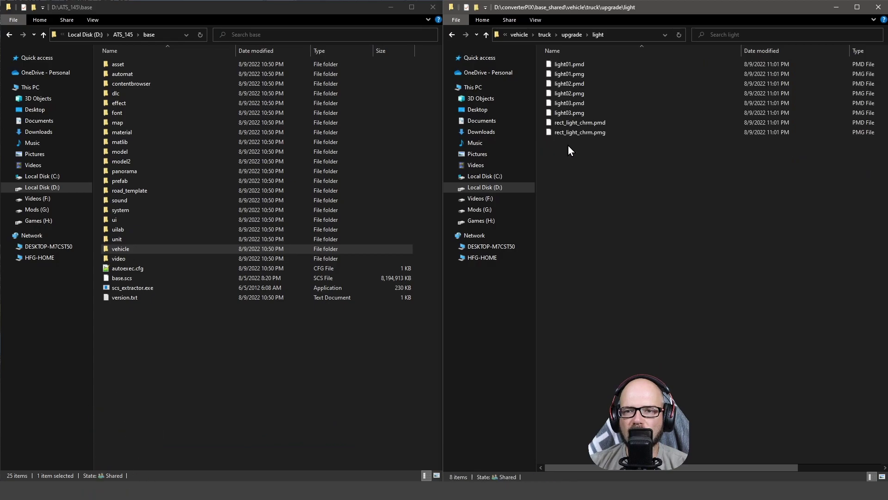
pyautogui.click(571, 35)
pyautogui.press('Delete')
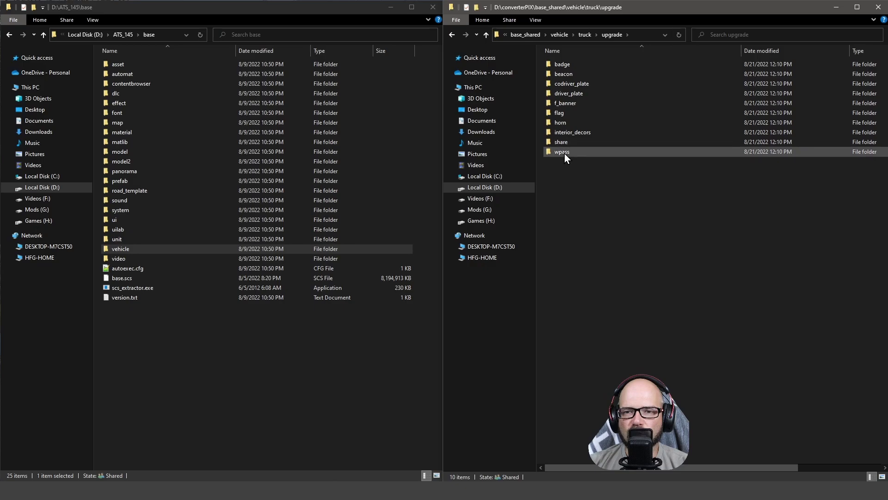
# - Inspect interior_decors subfolders toystand\thrustmaster and set_cabinet\tm_sticker
pyautogui.doubleClick(584, 133)
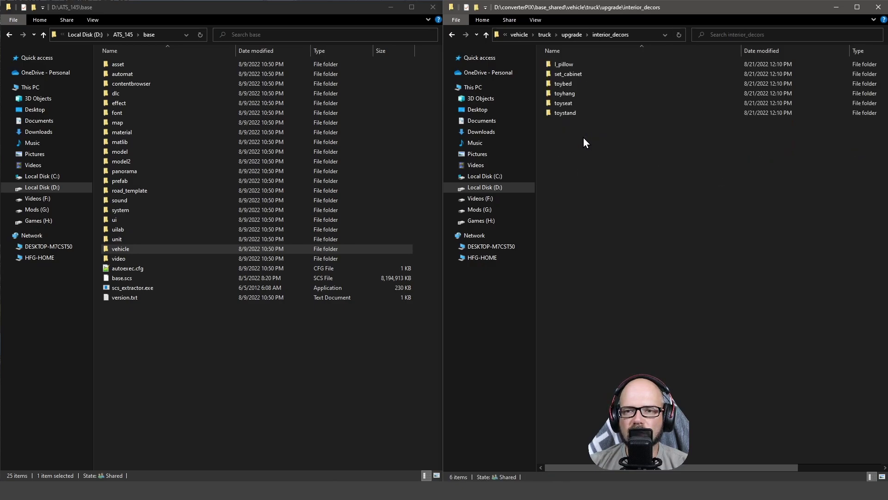
pyautogui.doubleClick(578, 114)
pyautogui.doubleClick(571, 74)
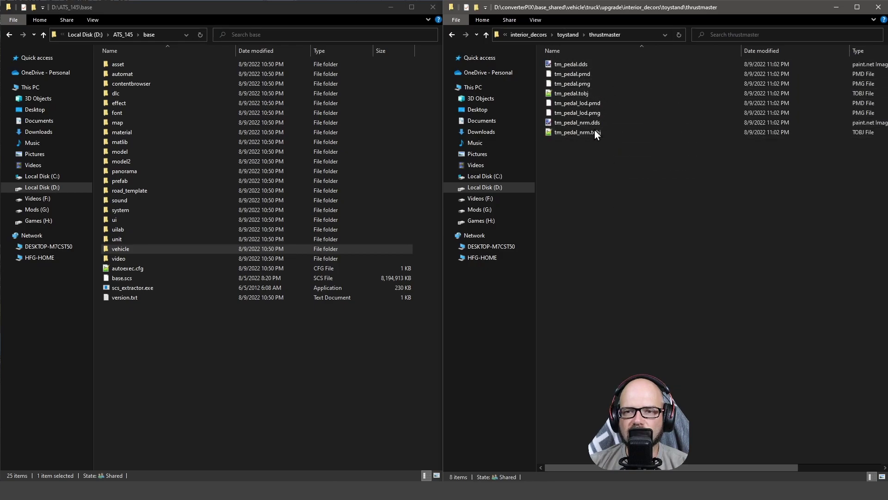
pyautogui.click(569, 36)
pyautogui.click(565, 34)
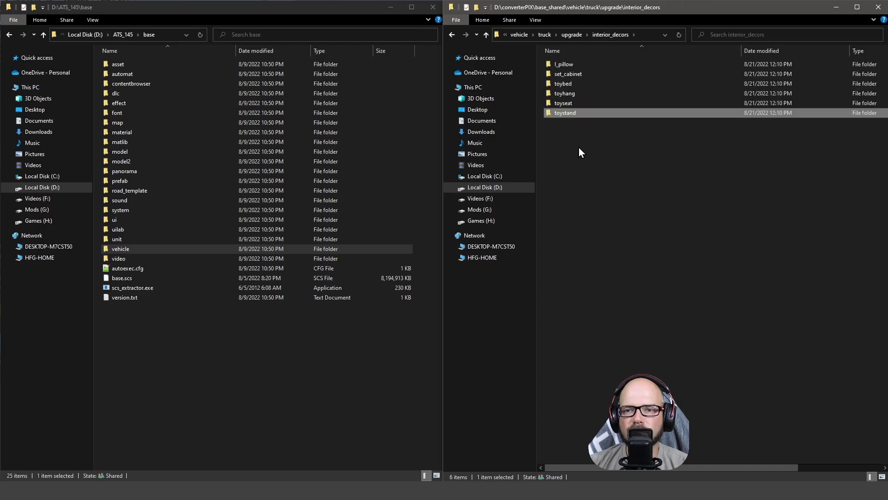
pyautogui.doubleClick(567, 76)
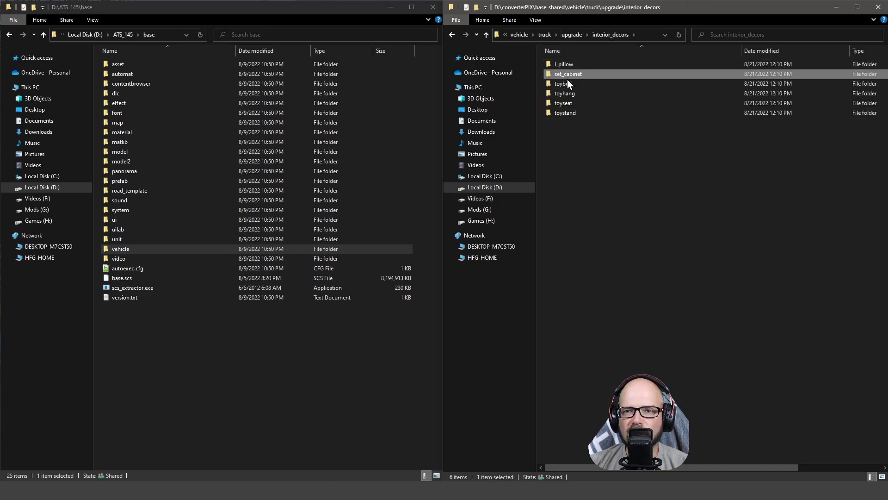
pyautogui.doubleClick(567, 74)
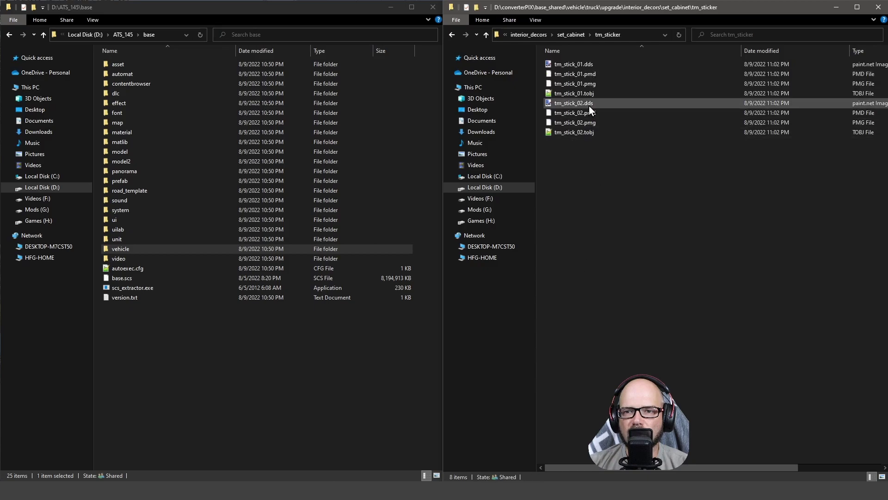
pyautogui.click(575, 34)
pyautogui.click(570, 35)
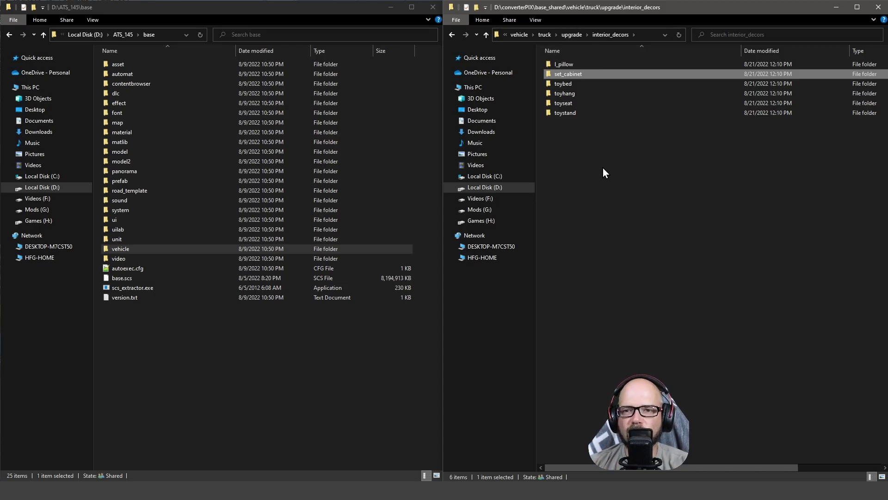
pyautogui.click(572, 35)
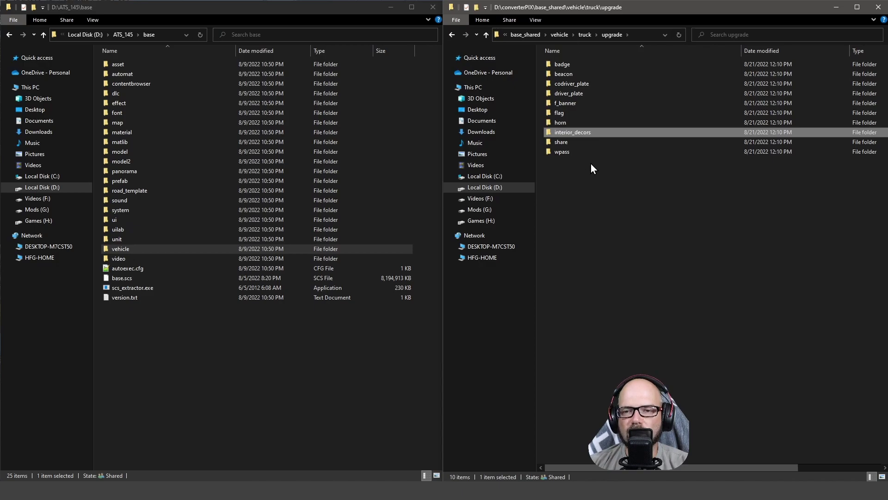
# - Delete interior_decors, horn, flag, f_banner, driver_plate and codriver_plate from upgrade
pyautogui.press('Delete')
pyautogui.click(573, 122)
pyautogui.press('Delete')
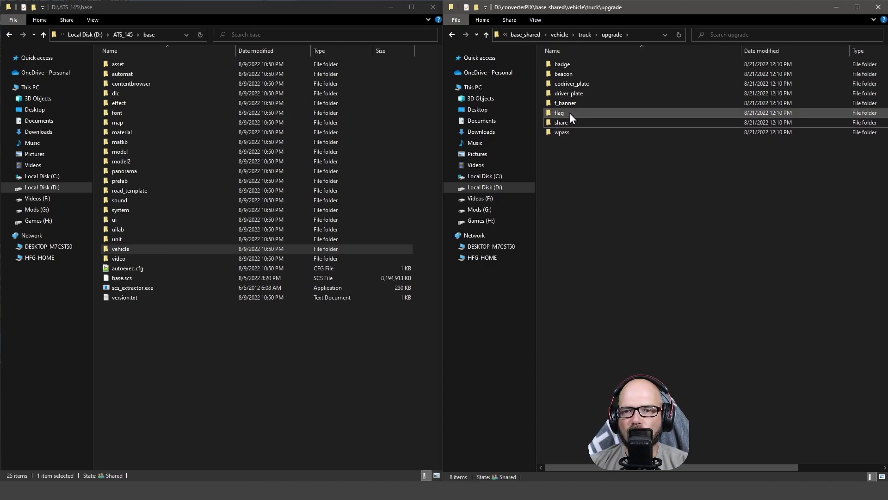
pyautogui.click(570, 113)
pyautogui.press('Delete')
pyautogui.click(568, 104)
pyautogui.press('Delete')
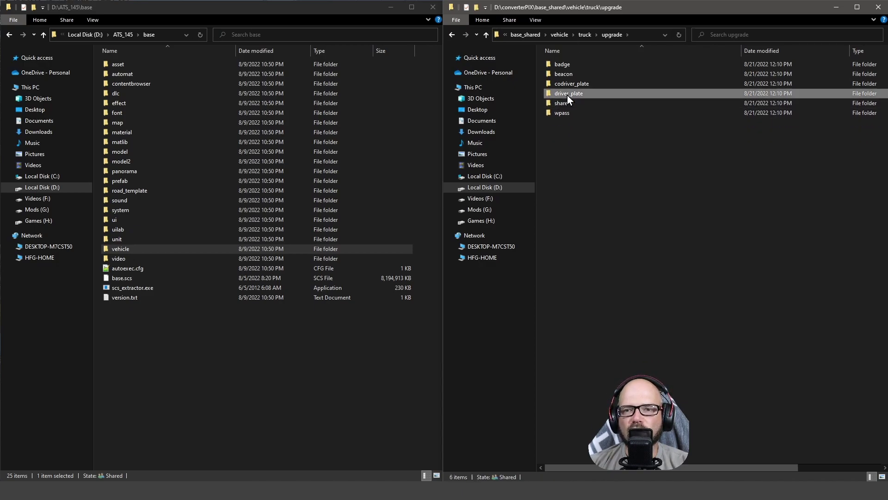
pyautogui.click(567, 94)
pyautogui.press('Delete')
pyautogui.click(567, 85)
pyautogui.press('Delete')
# - Check the beacon folder's contents, then open badge to view its six files
pyautogui.click(567, 73)
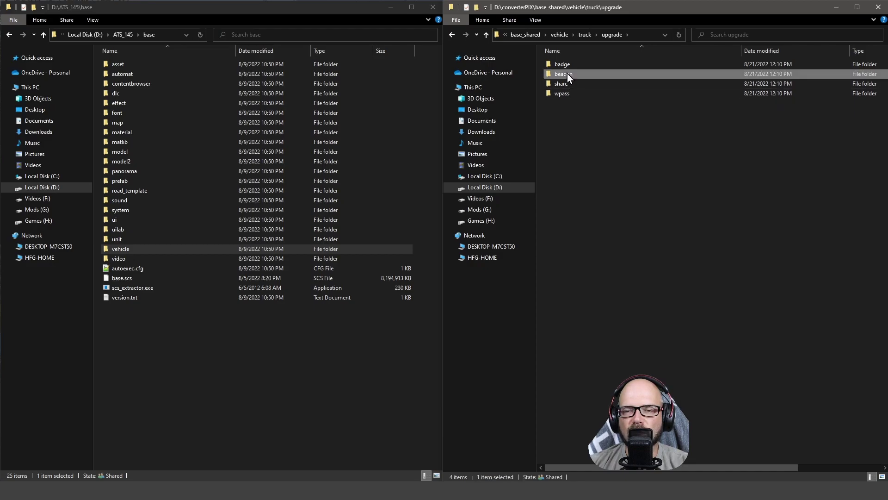
pyautogui.doubleClick(567, 76)
pyautogui.click(571, 34)
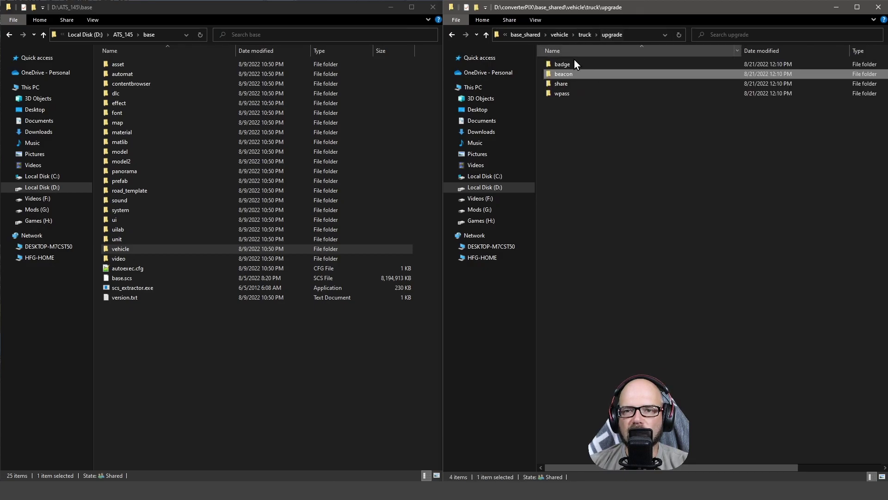
pyautogui.doubleClick(568, 64)
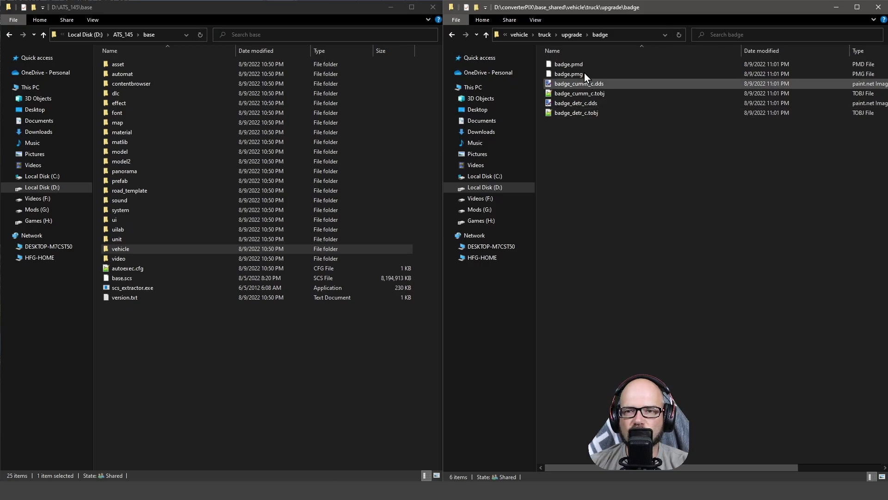
# - Delete lp_proxy.pmg and lp_proxy.pmd from truck\share, leaving 20 files, then return to vehicle
pyautogui.click(574, 35)
pyautogui.click(615, 148)
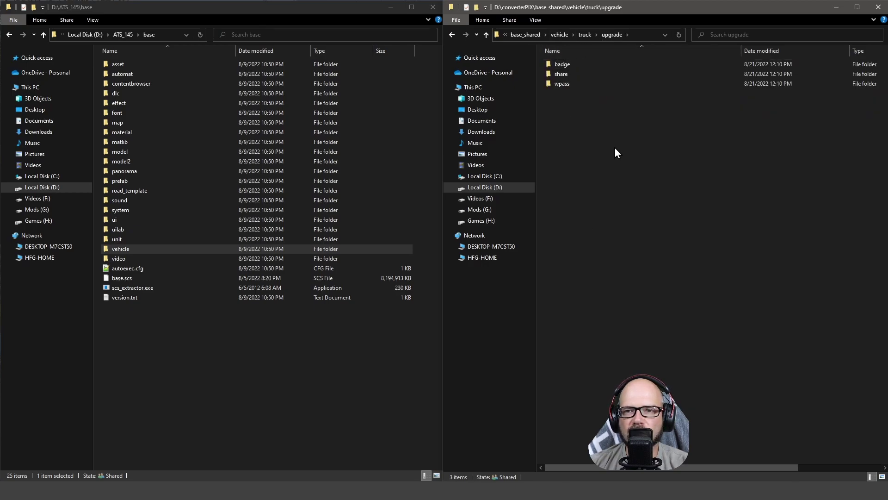
pyautogui.click(585, 34)
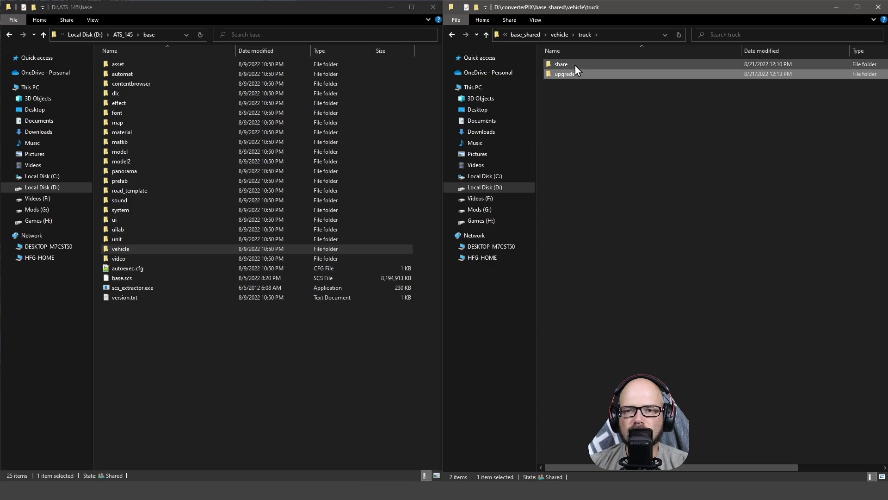
pyautogui.doubleClick(561, 64)
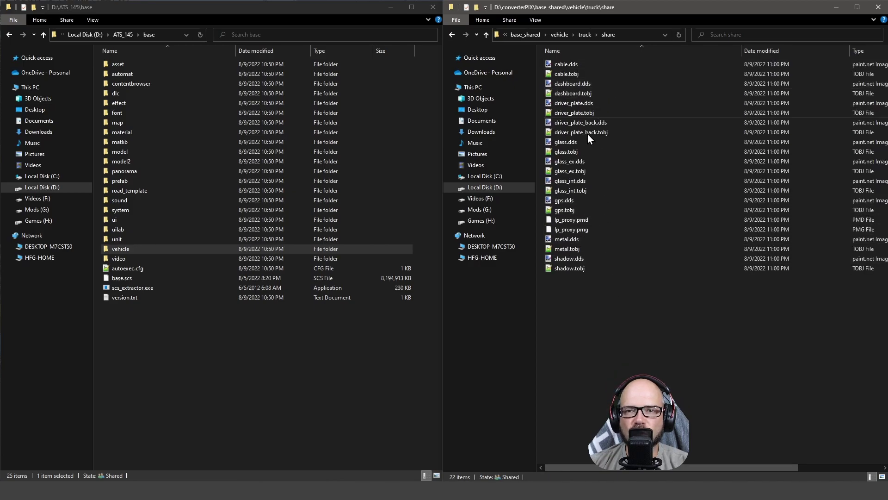
pyautogui.click(592, 231)
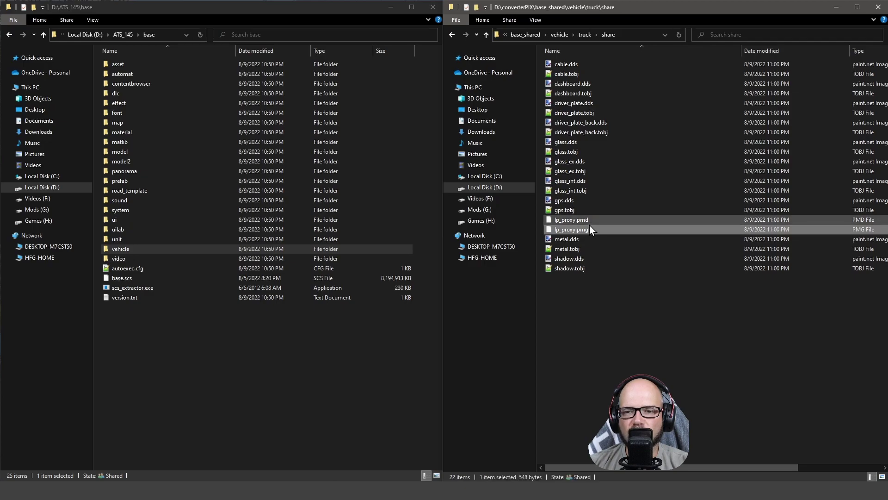
pyautogui.press('Delete')
pyautogui.click(587, 222)
pyautogui.press('Delete')
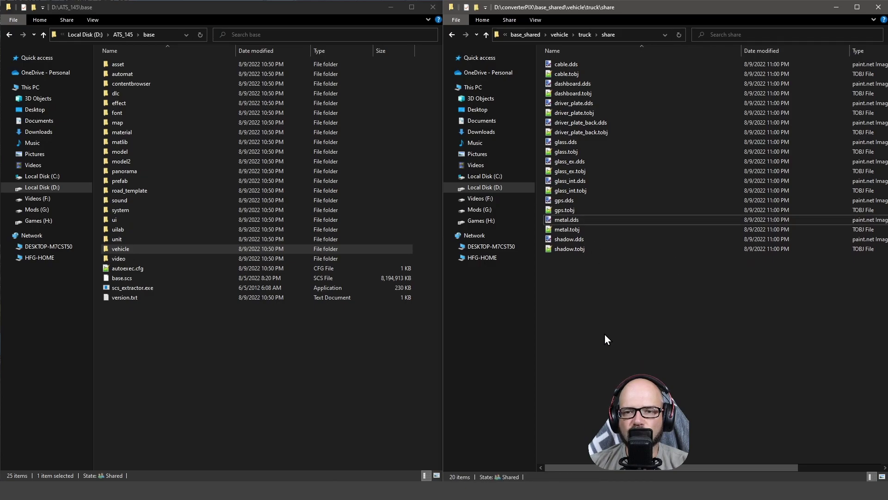
pyautogui.click(581, 36)
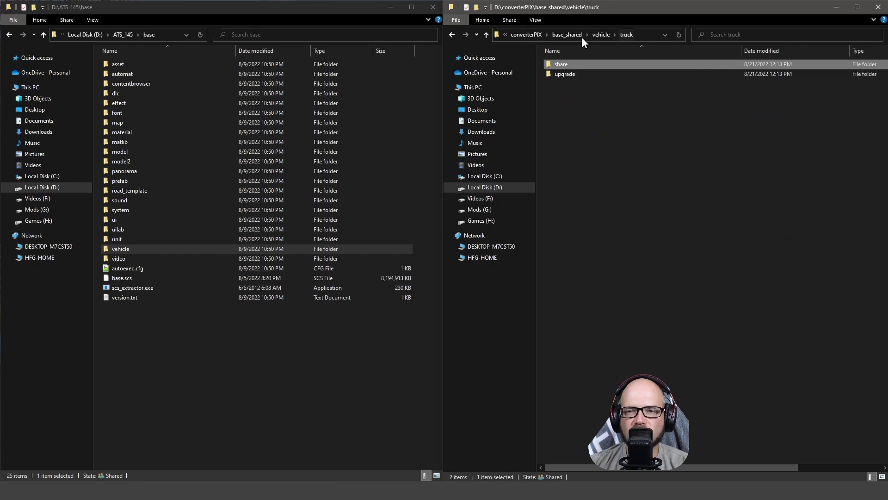
pyautogui.click(564, 35)
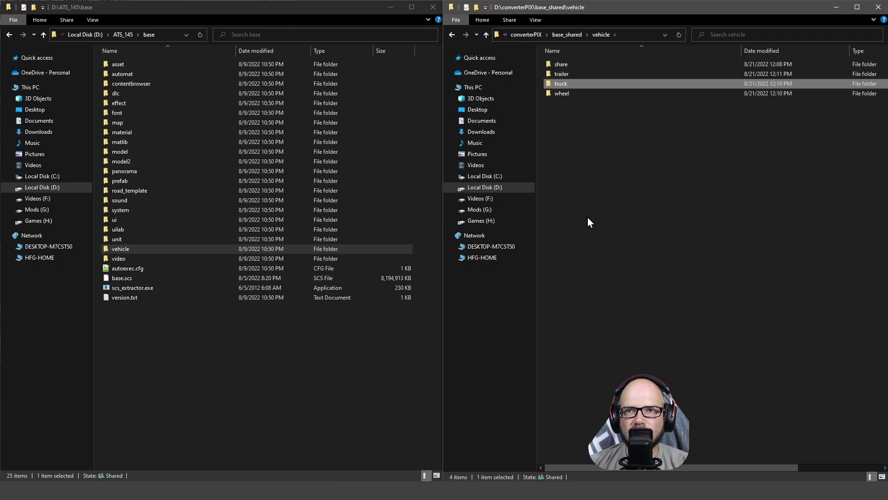
# - Check steel's wheel.dds and wheel.tobj files, then return to base_shared\vehicle\wheel
pyautogui.doubleClick(563, 95)
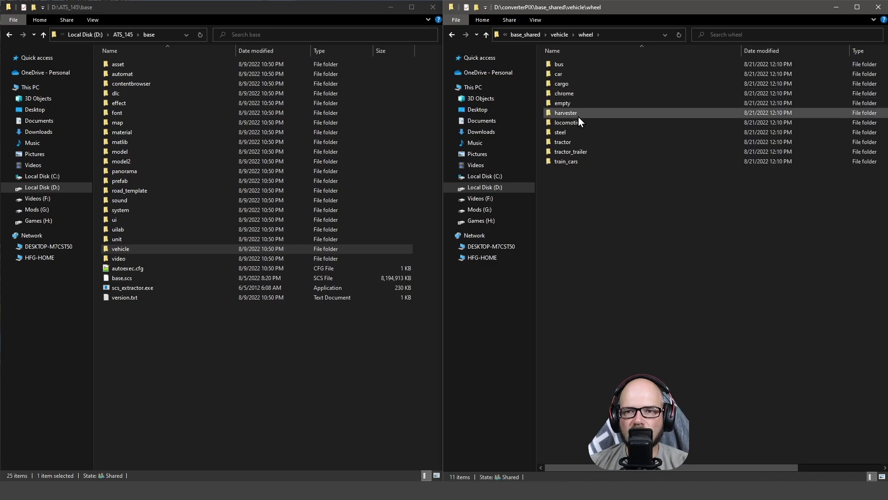
pyautogui.doubleClick(561, 134)
pyautogui.moveTo(584, 174); pyautogui.dragTo(570, 145)
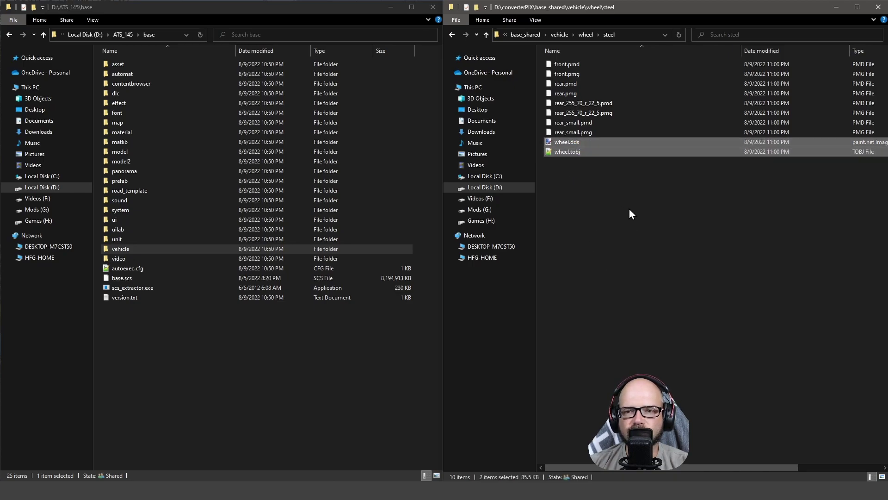
pyautogui.click(612, 216)
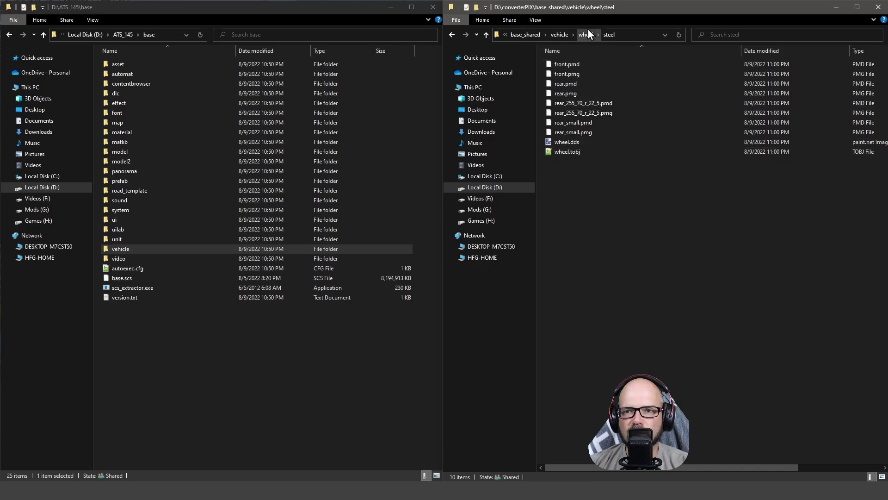
pyautogui.click(537, 35)
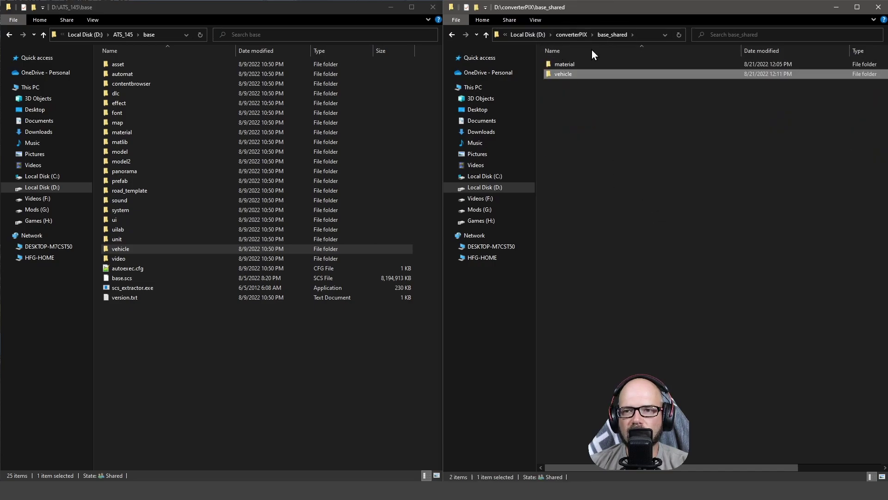
pyautogui.doubleClick(554, 74)
pyautogui.click(556, 94)
pyautogui.doubleClick(555, 96)
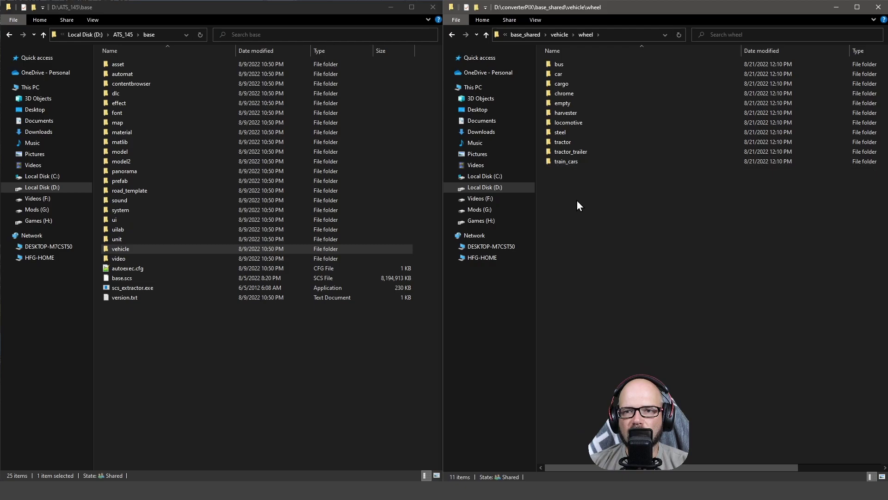
# - After checking the empty and chrome folders, delete the bus, car and cargo folders from wheel
pyautogui.click(564, 68)
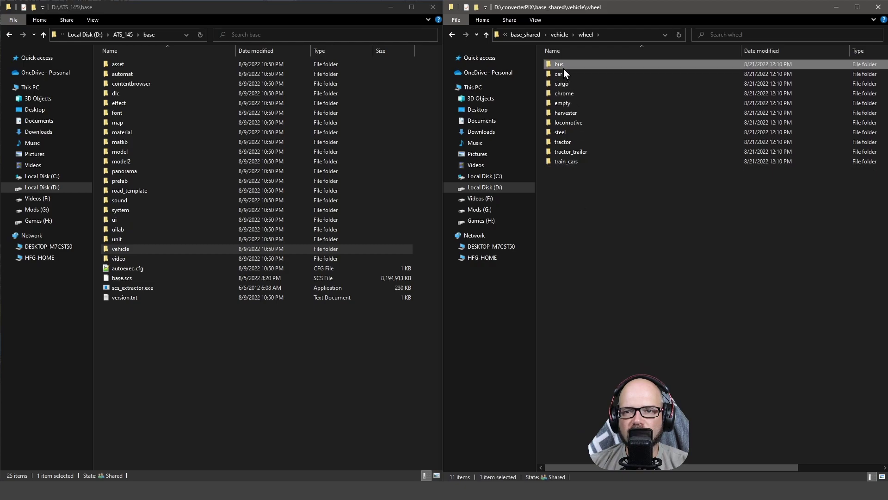
pyautogui.doubleClick(576, 101)
pyautogui.click(580, 39)
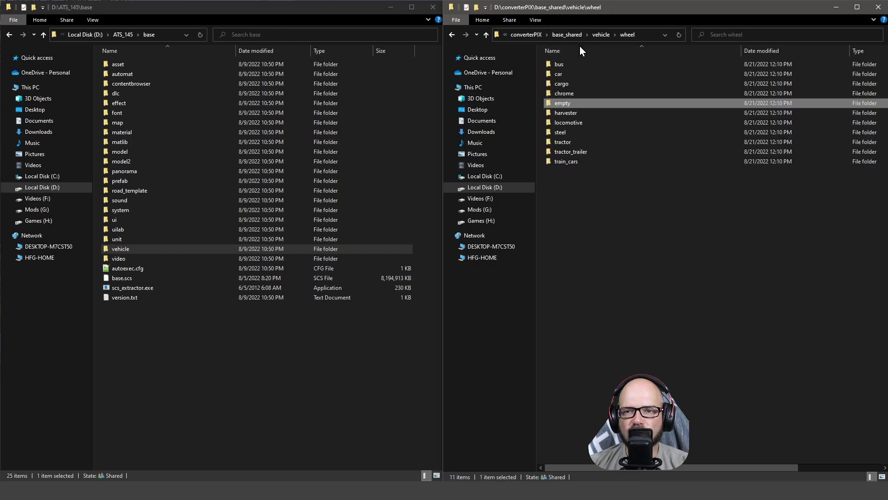
pyautogui.doubleClick(585, 95)
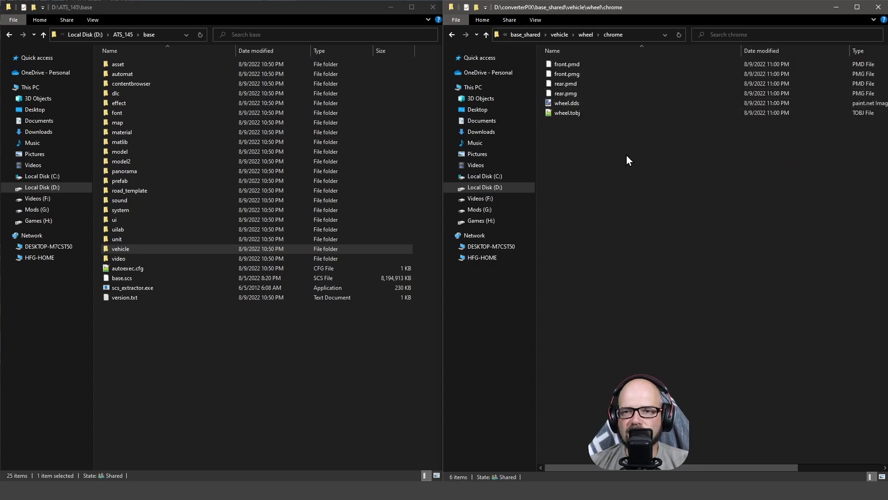
pyautogui.click(584, 37)
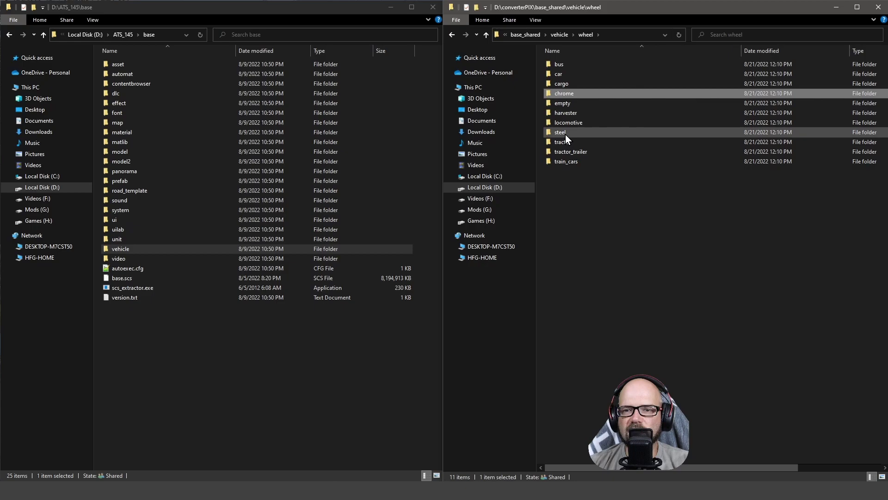
pyautogui.click(569, 67)
pyautogui.keyDown('shift'); pyautogui.click(571, 85); pyautogui.keyUp('shift')
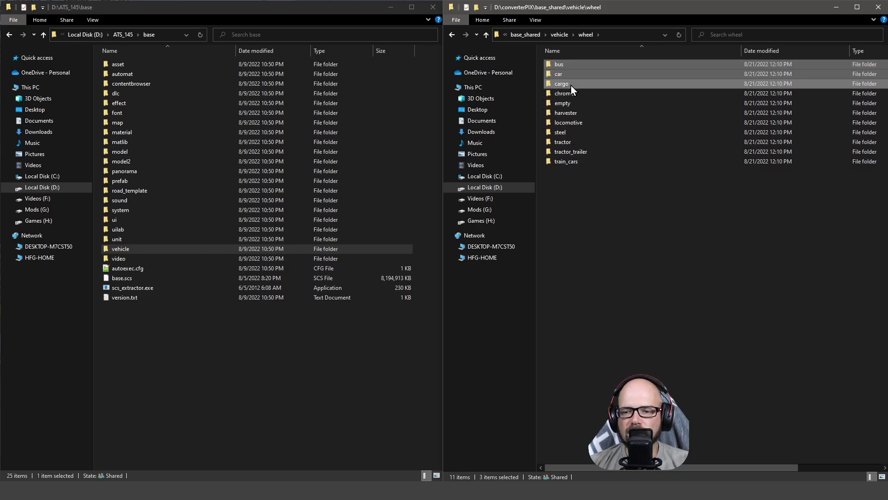
pyautogui.press('Delete')
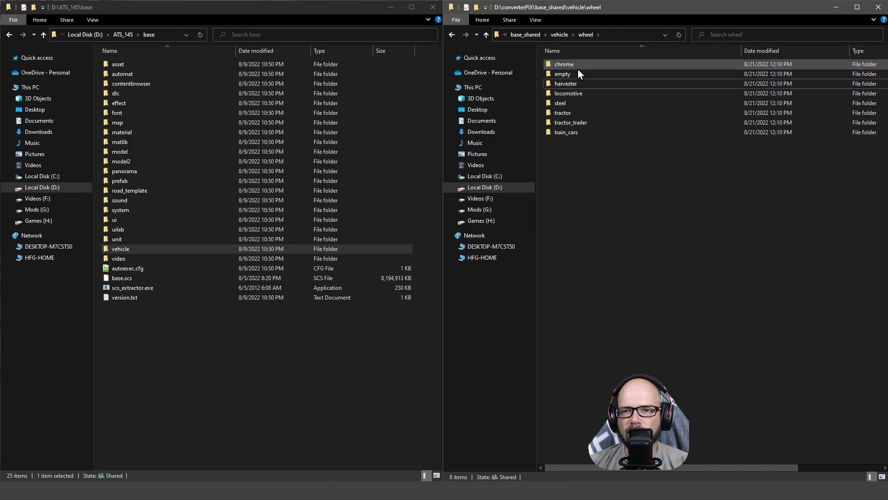
# - Delete the four extra .pmd and .pmg model files from the chrome folder
pyautogui.doubleClick(578, 68)
pyautogui.click(584, 94)
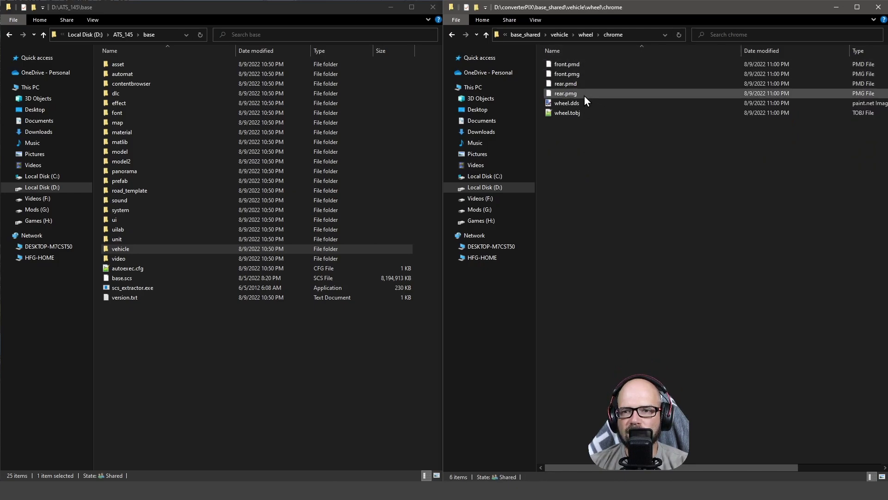
pyautogui.doubleClick(581, 67)
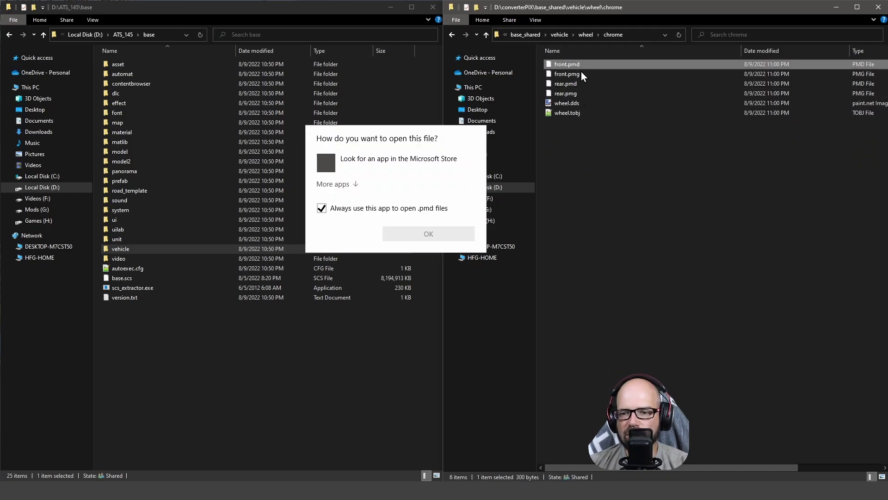
pyautogui.click(587, 220)
pyautogui.click(577, 94)
pyautogui.moveTo(577, 95); pyautogui.dragTo(573, 67)
pyautogui.press('Delete')
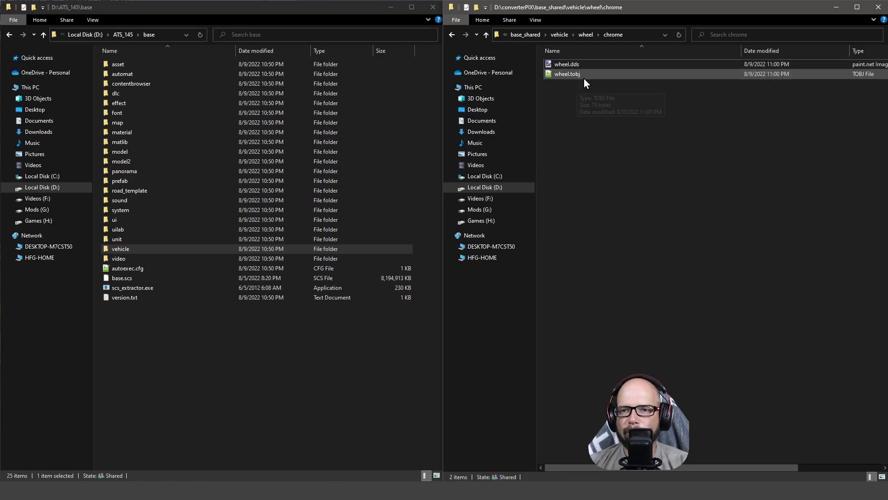
# - Delete the empty, harvester and locomotive folders from wheel
pyautogui.click(586, 35)
pyautogui.doubleClick(573, 73)
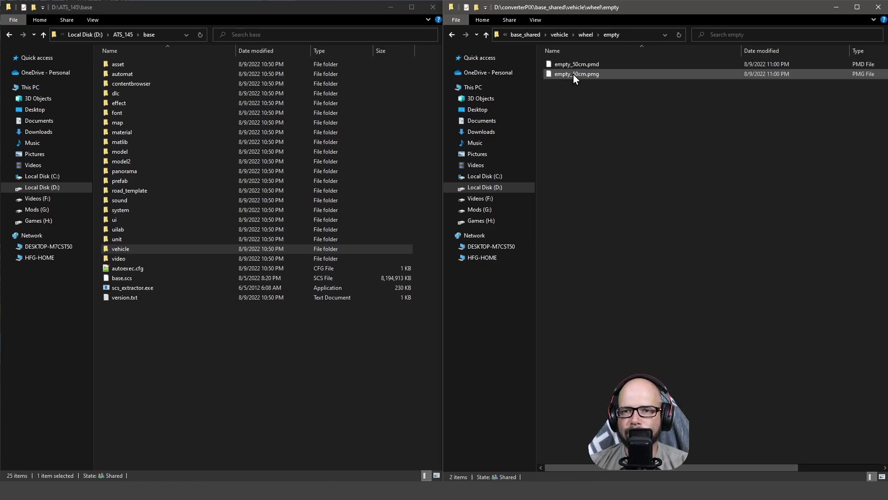
pyautogui.press('BackSpace')
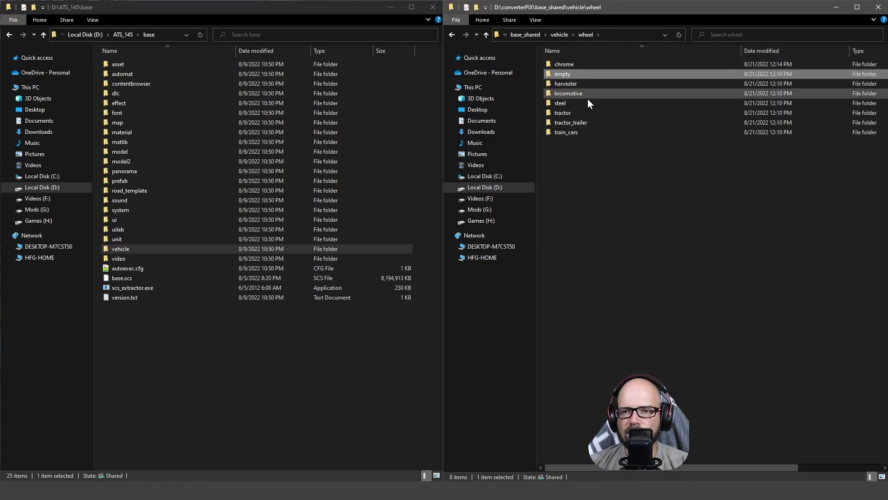
pyautogui.press('Delete')
pyautogui.doubleClick(573, 76)
pyautogui.click(583, 39)
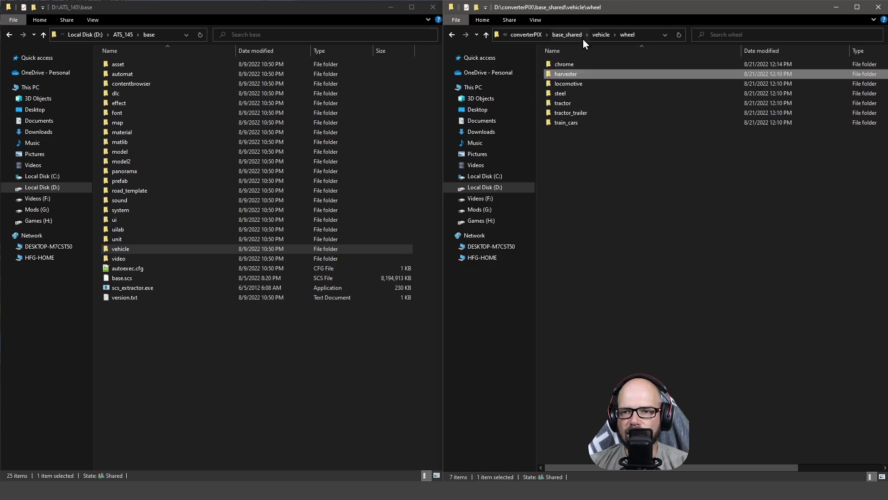
pyautogui.press('Delete')
pyautogui.click(573, 78)
pyautogui.press('Delete')
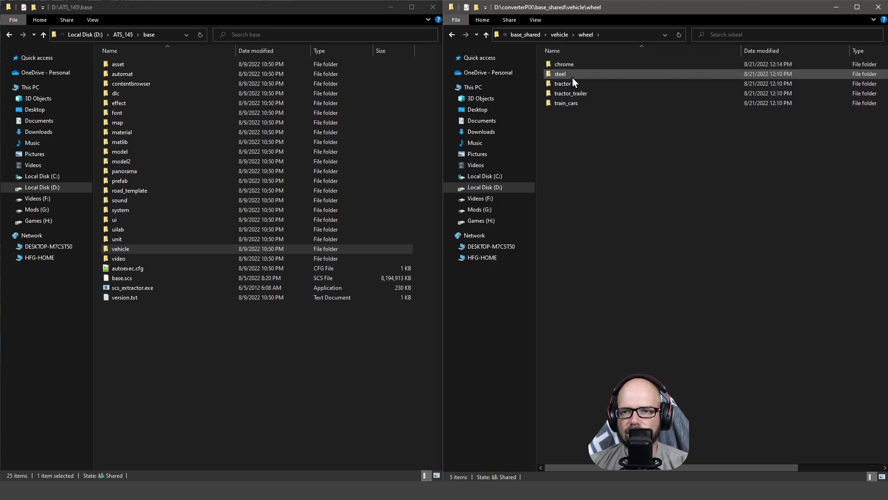
# - Delete the eight model files from steel, keeping only wheel.dds and wheel.tobj
pyautogui.doubleClick(570, 75)
pyautogui.click(590, 135)
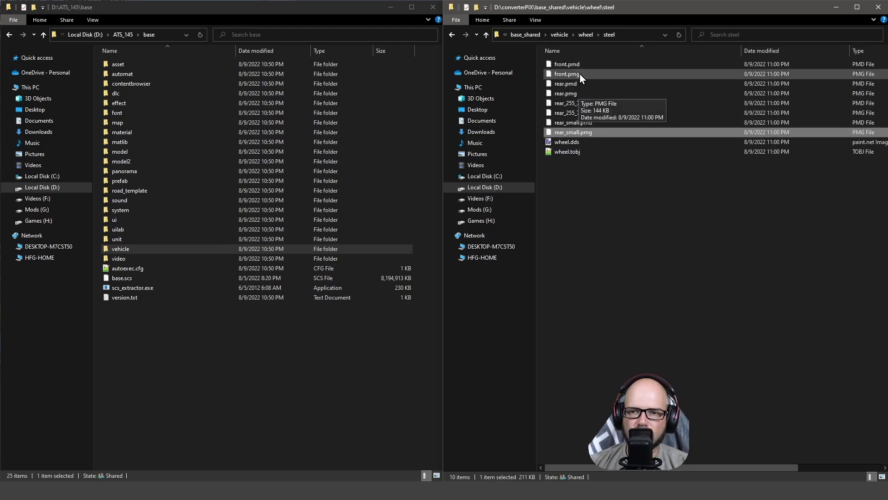
pyautogui.keyDown('shift'); pyautogui.click(581, 66); pyautogui.keyUp('shift')
pyautogui.press('Delete')
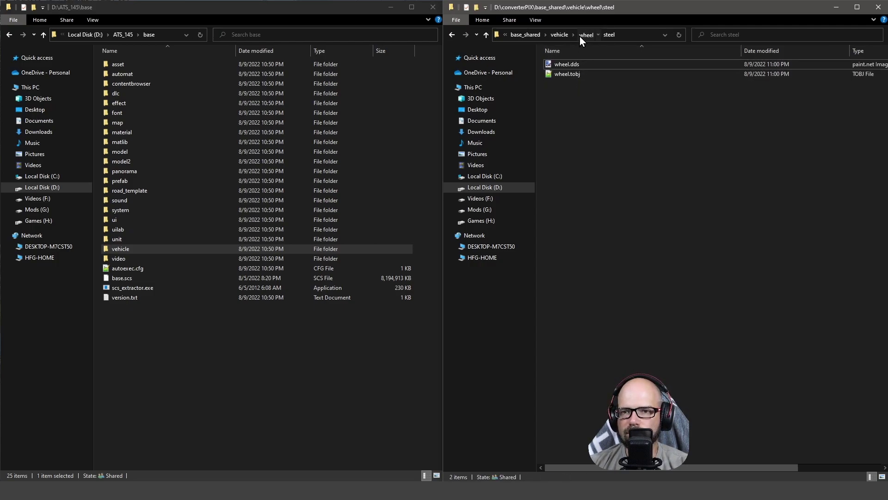
# - Check the tractor folders, then delete tractor_trailer and train_cars from wheel
pyautogui.click(584, 35)
pyautogui.doubleClick(576, 83)
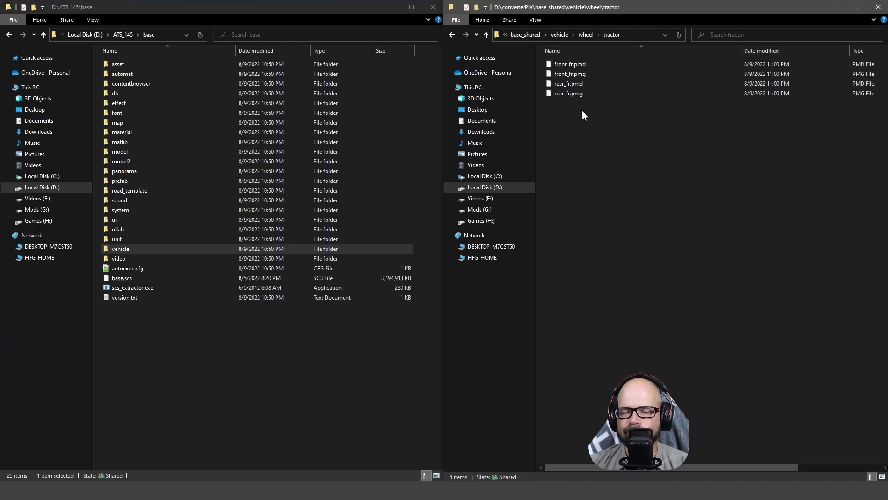
pyautogui.click(585, 35)
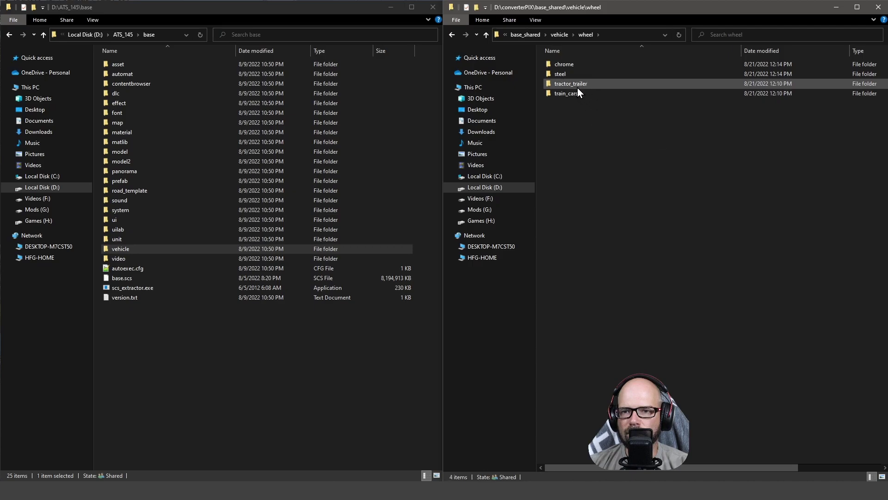
pyautogui.doubleClick(577, 88)
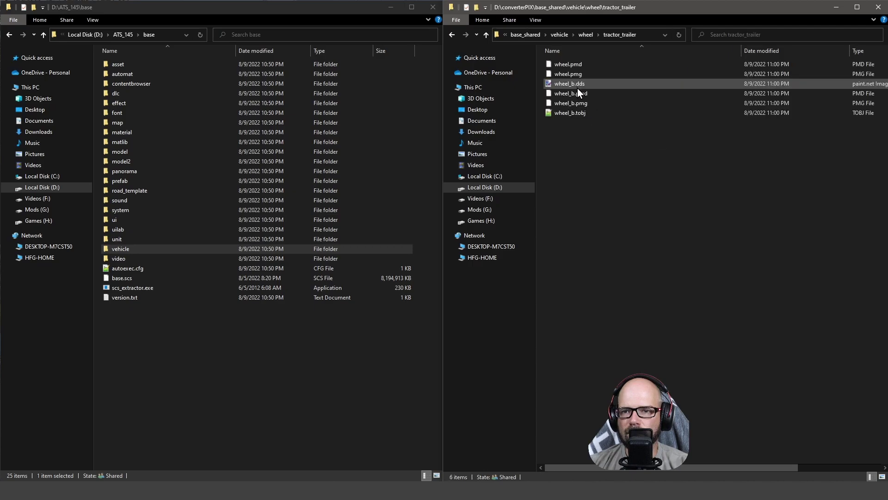
pyautogui.click(590, 35)
pyautogui.moveTo(602, 149); pyautogui.dragTo(562, 87)
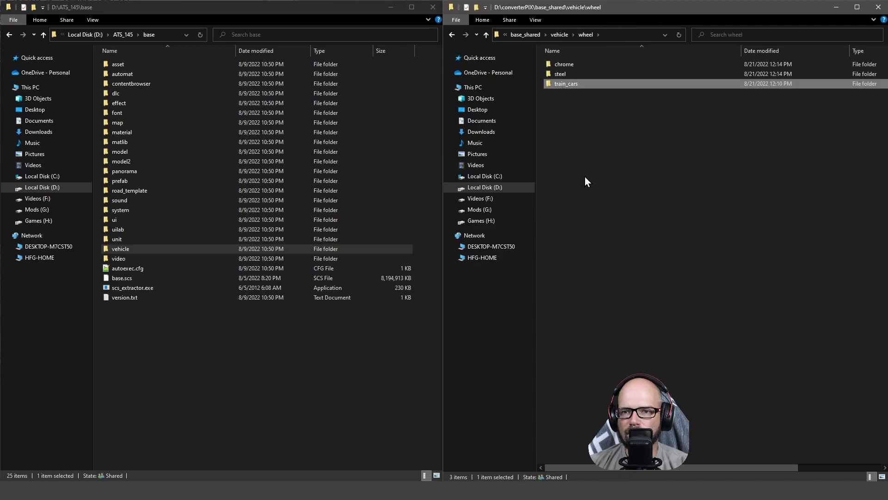
pyautogui.press('Delete')
pyautogui.click(559, 35)
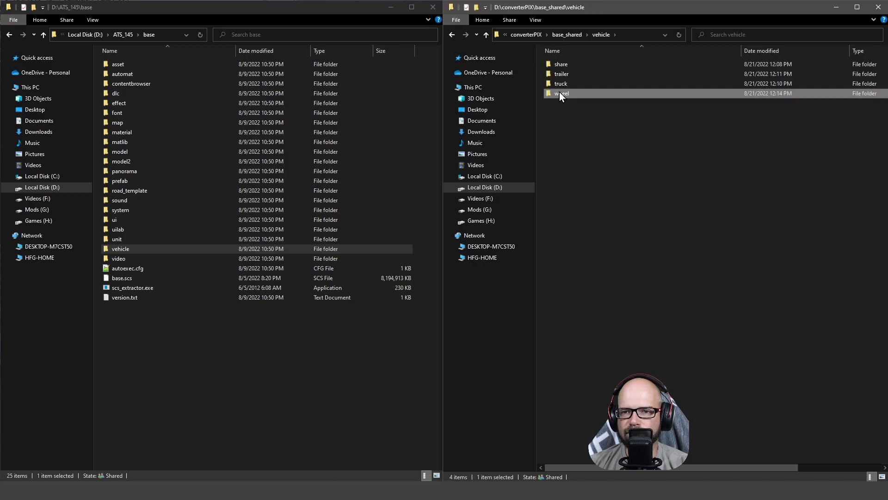
# - Open base_shared's material folder, select material.db, and check the wood folder
pyautogui.click(567, 34)
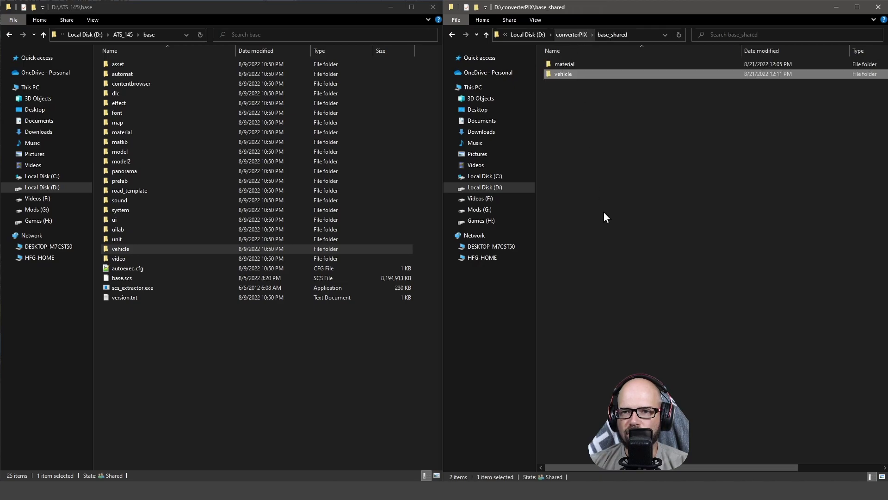
pyautogui.doubleClick(569, 63)
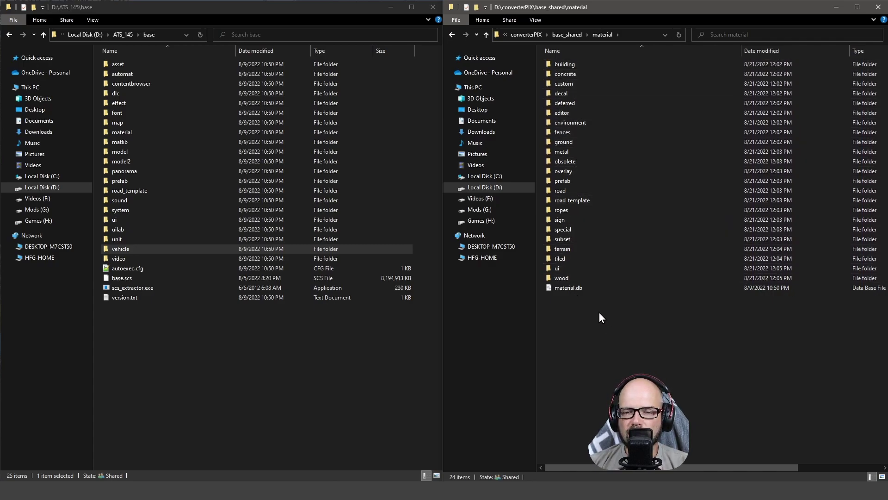
pyautogui.click(584, 289)
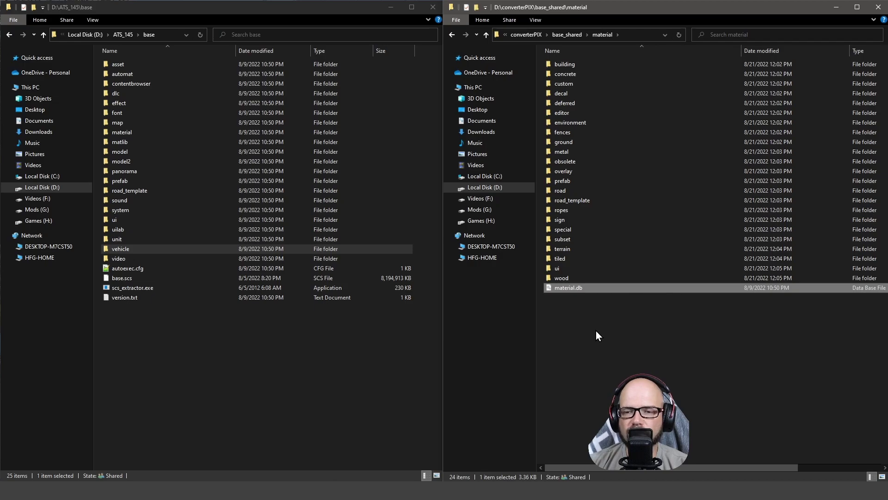
pyautogui.click(595, 330)
pyautogui.doubleClick(568, 280)
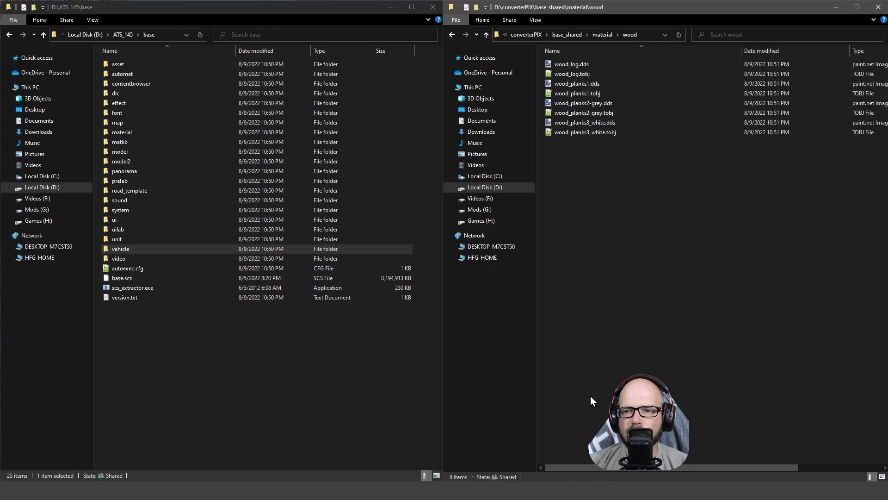
pyautogui.click(603, 35)
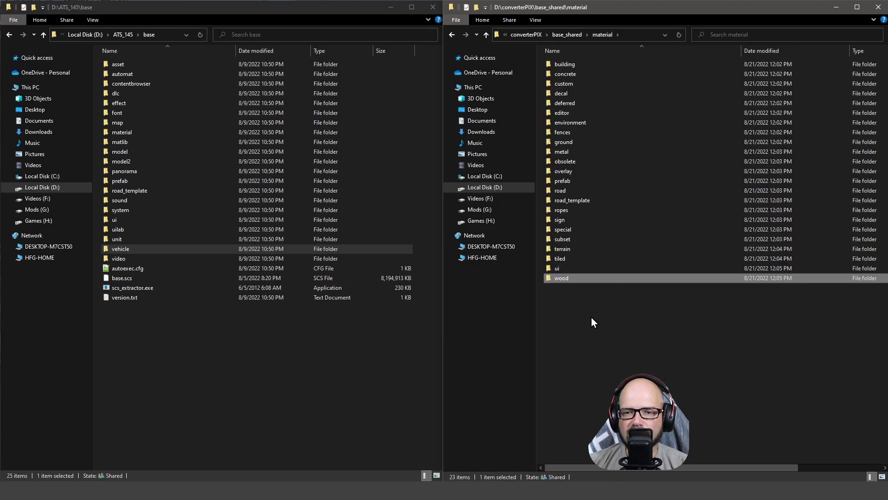
# - Review the ui folder's contents, then delete the ui folder from material
pyautogui.doubleClick(559, 268)
pyautogui.scroll(-5, 606, 270)
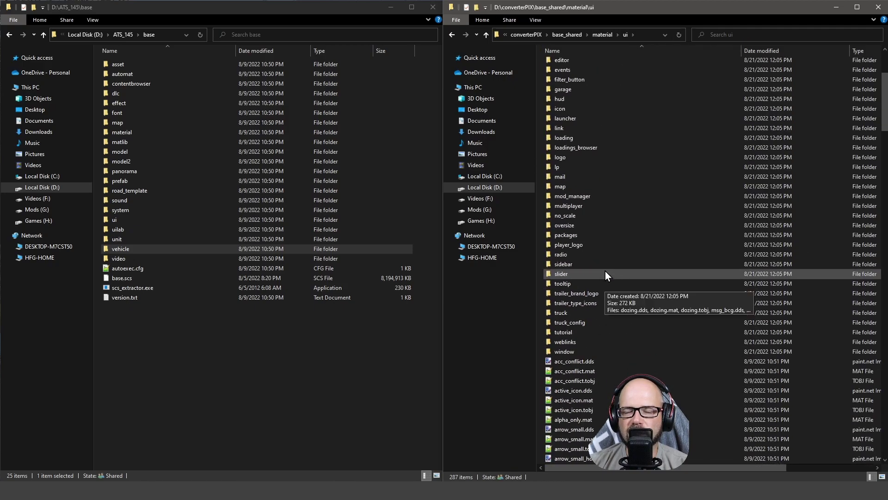
pyautogui.scroll(-2, 604, 273)
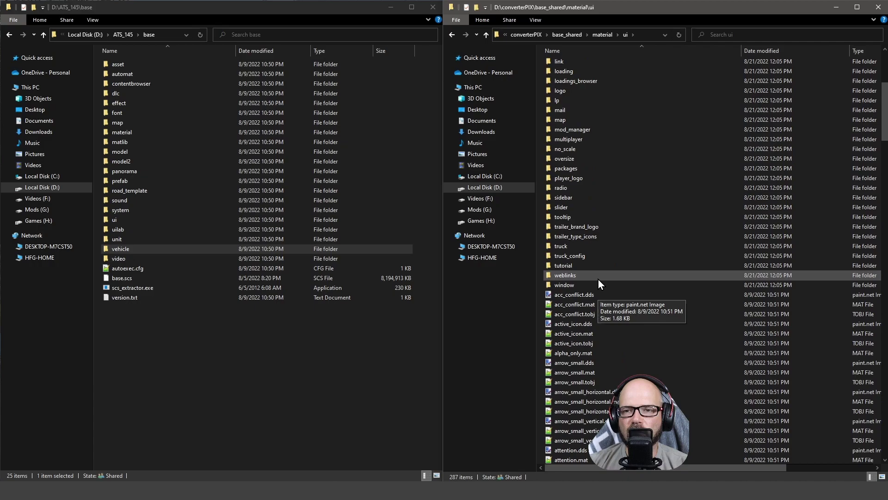
pyautogui.scroll(7, 594, 276)
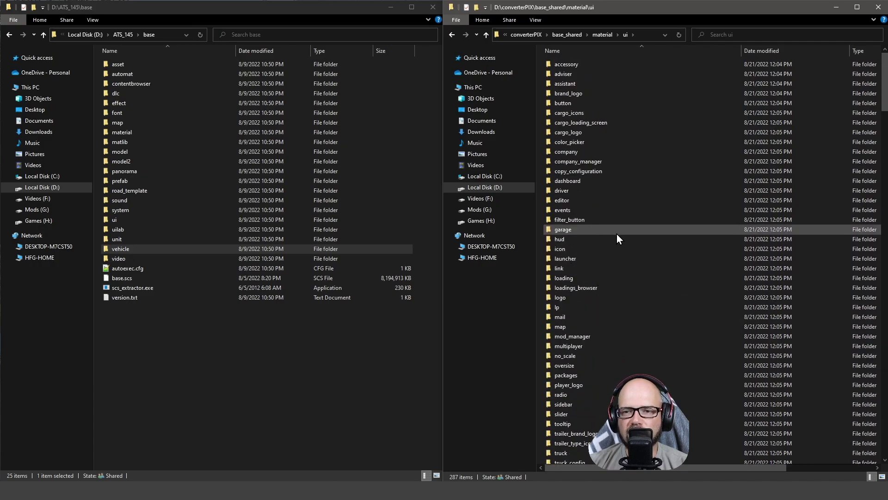
pyautogui.scroll(-5, 616, 240)
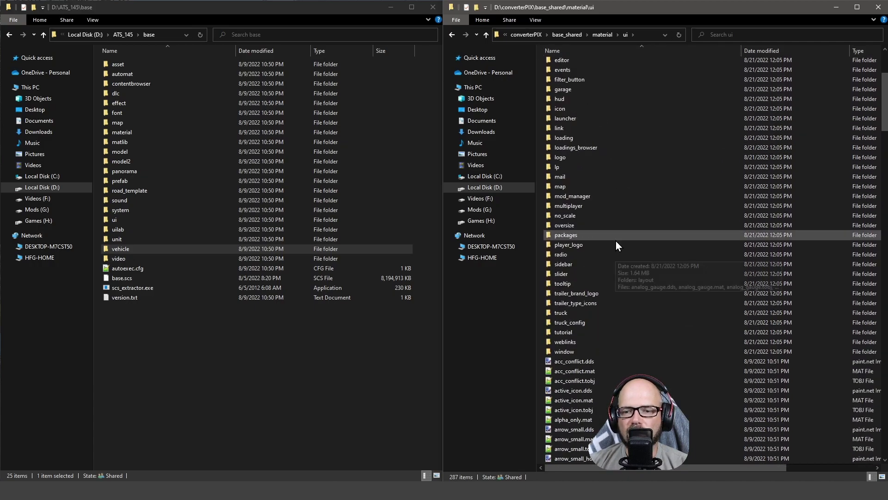
pyautogui.scroll(5, 615, 235)
pyautogui.click(601, 35)
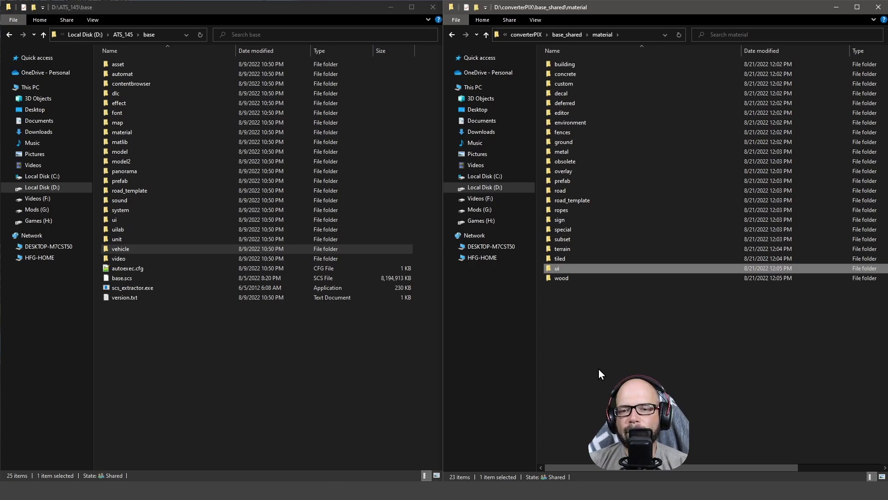
pyautogui.press('Delete')
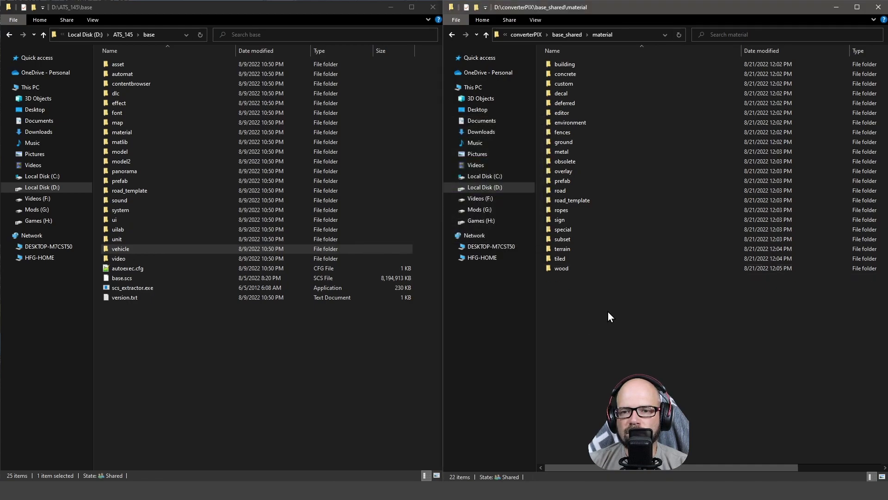
pyautogui.doubleClick(570, 202)
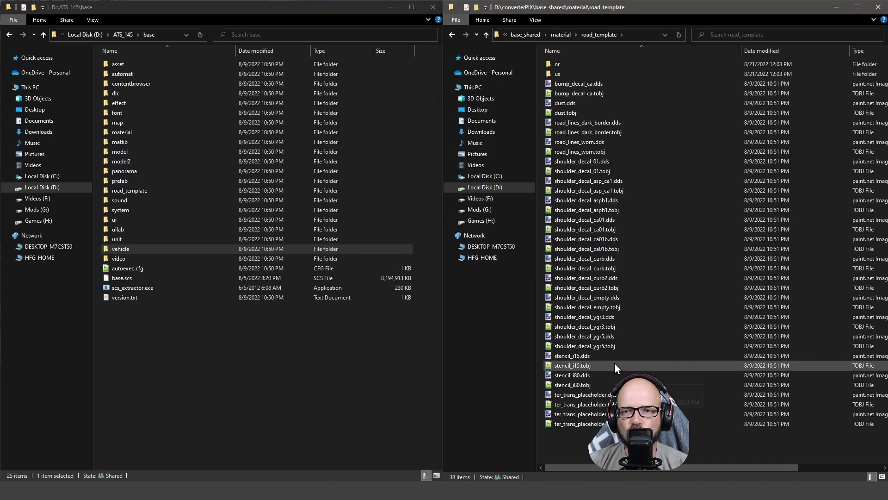
pyautogui.click(563, 34)
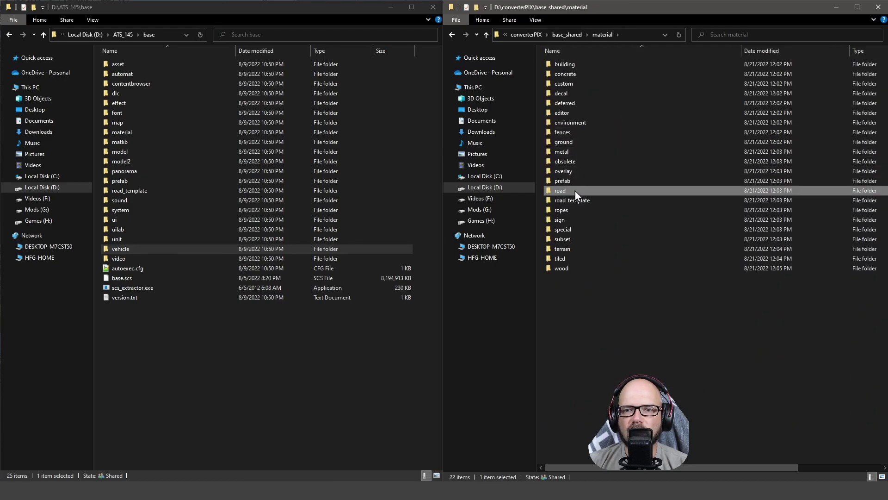
pyautogui.doubleClick(575, 190)
pyautogui.click(563, 32)
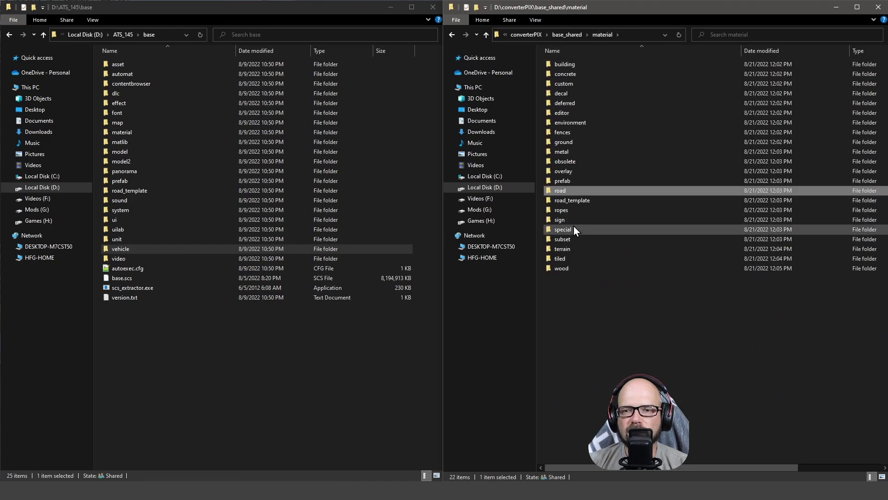
pyautogui.click(577, 201)
pyautogui.press('Delete')
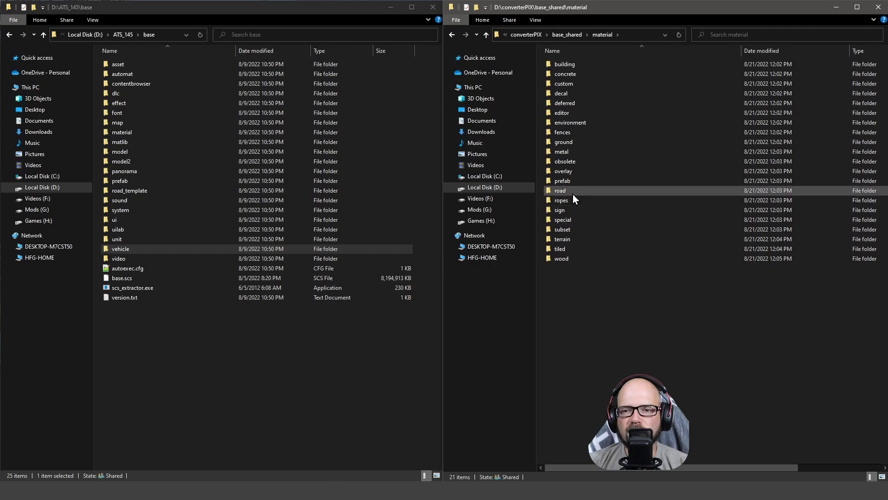
pyautogui.click(573, 194)
pyautogui.press('Delete')
pyautogui.click(565, 193)
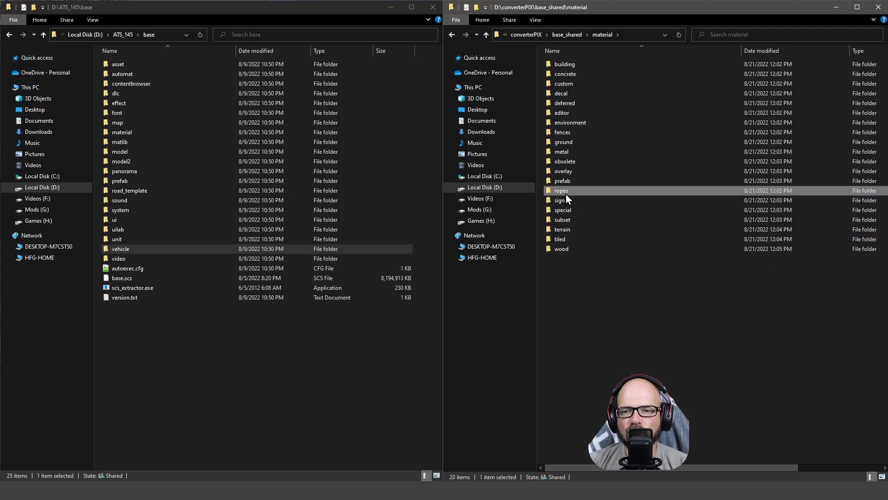
pyautogui.doubleClick(566, 193)
pyautogui.click(600, 36)
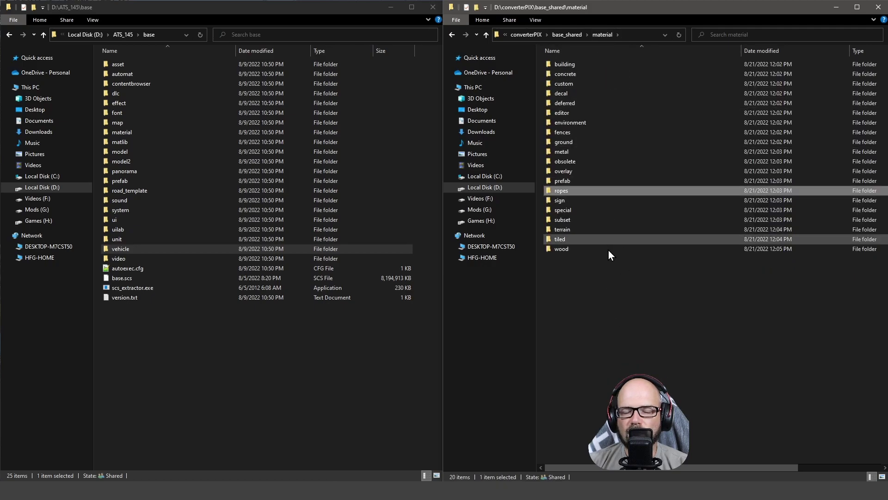
pyautogui.doubleClick(568, 205)
pyautogui.click(562, 36)
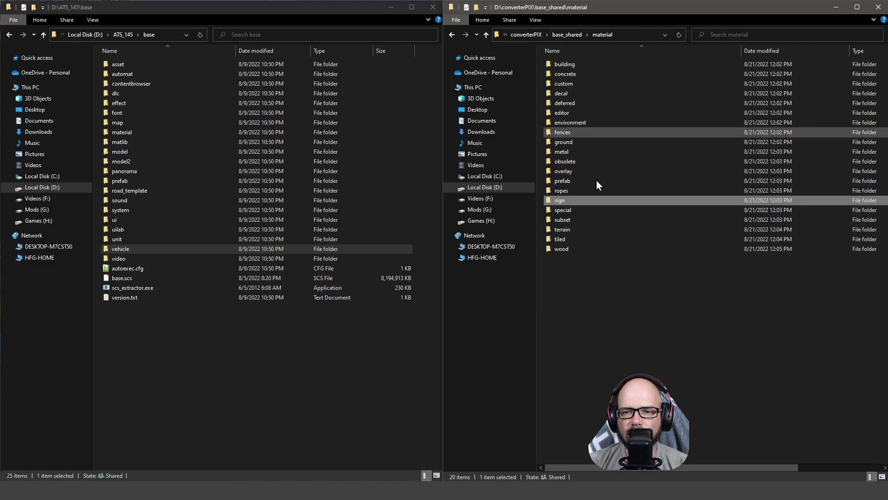
pyautogui.doubleClick(571, 211)
pyautogui.click(571, 213)
pyautogui.scroll(-4, 625, 305)
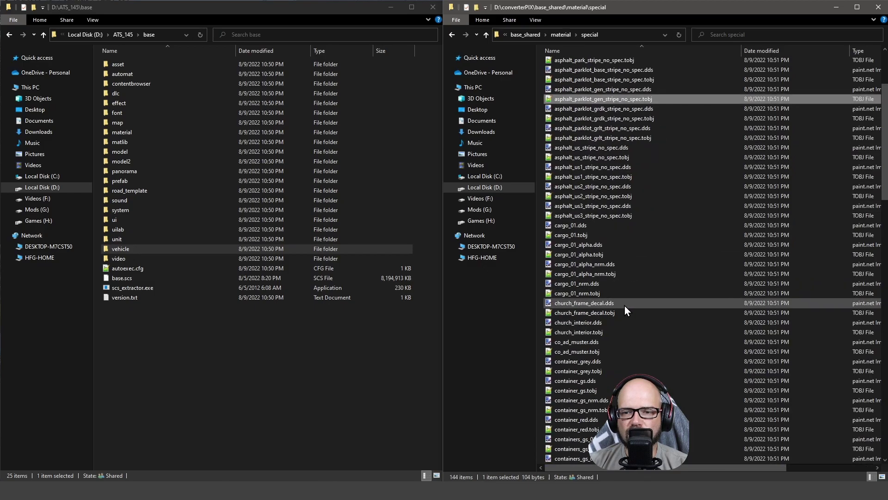
pyautogui.scroll(-13, 624, 305)
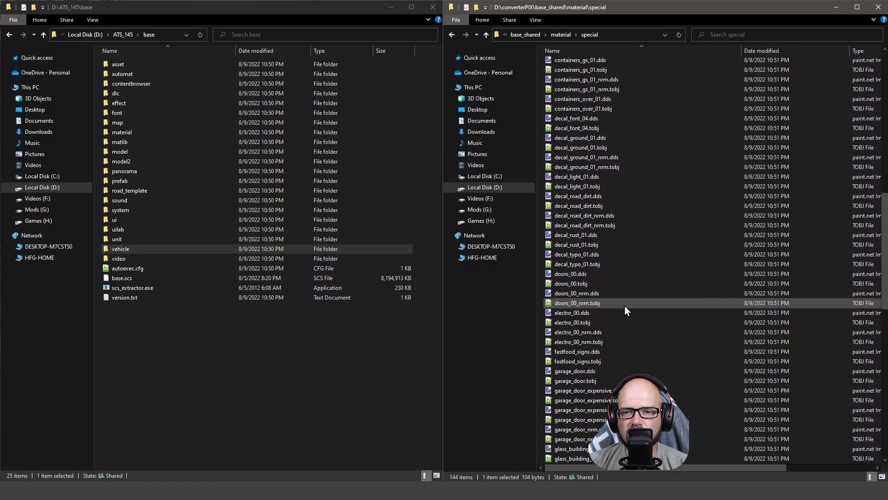
pyautogui.scroll(-15, 625, 305)
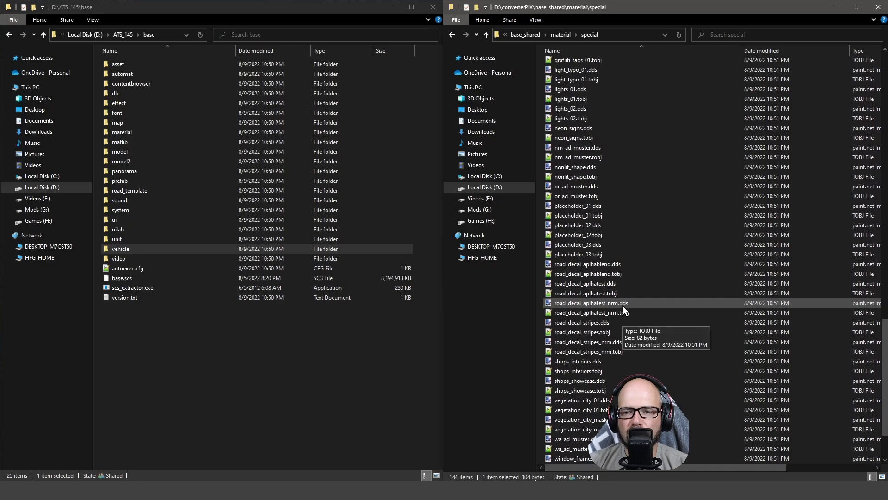
pyautogui.scroll(6, 622, 311)
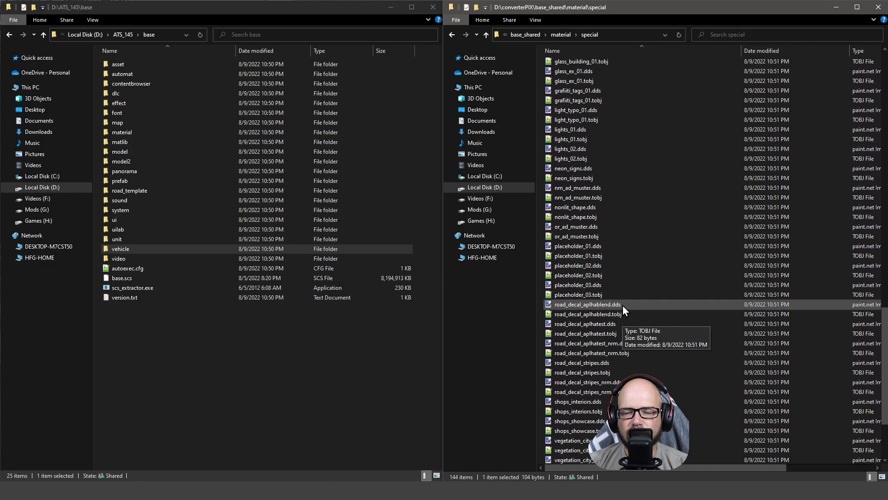
pyautogui.click(561, 36)
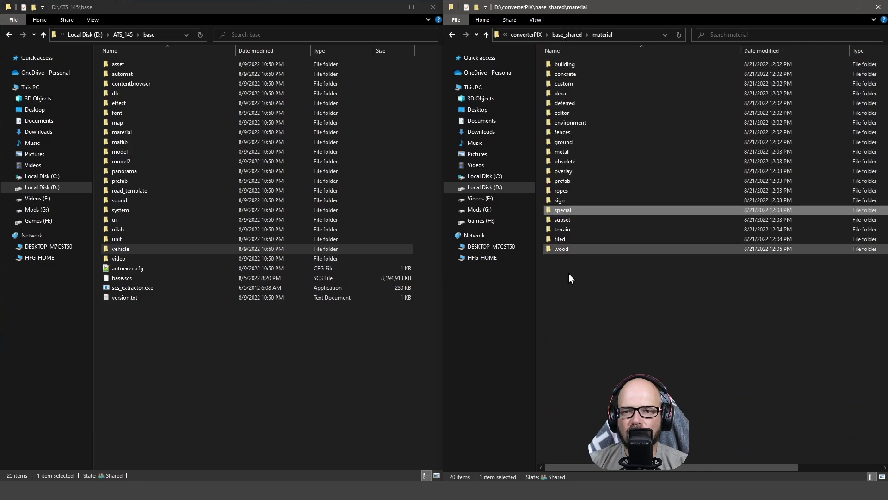
pyautogui.doubleClick(562, 224)
pyautogui.scroll(-5, 626, 356)
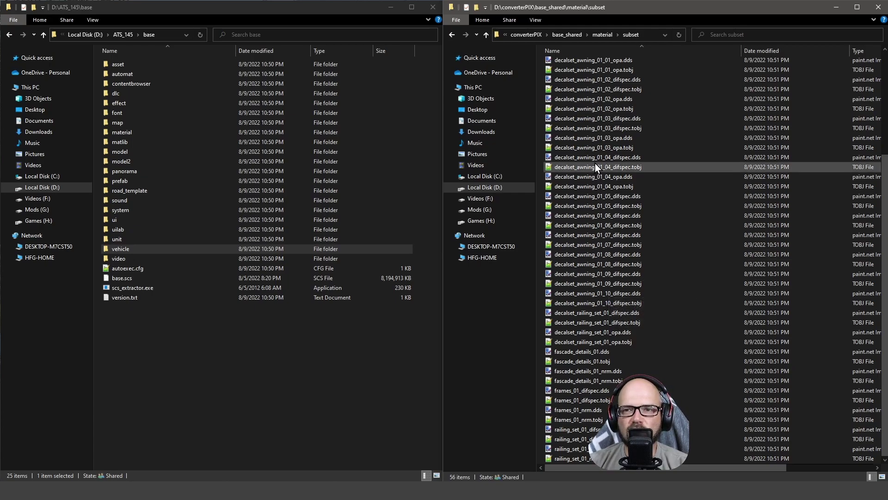
# - Delete the subset, prefab, overlay, sign, special and terrain folders from material
pyautogui.click(604, 35)
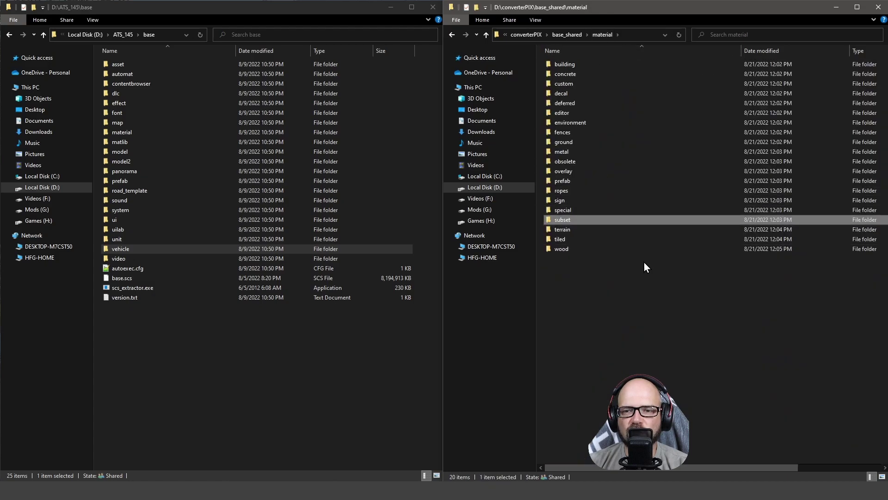
pyautogui.press('Delete')
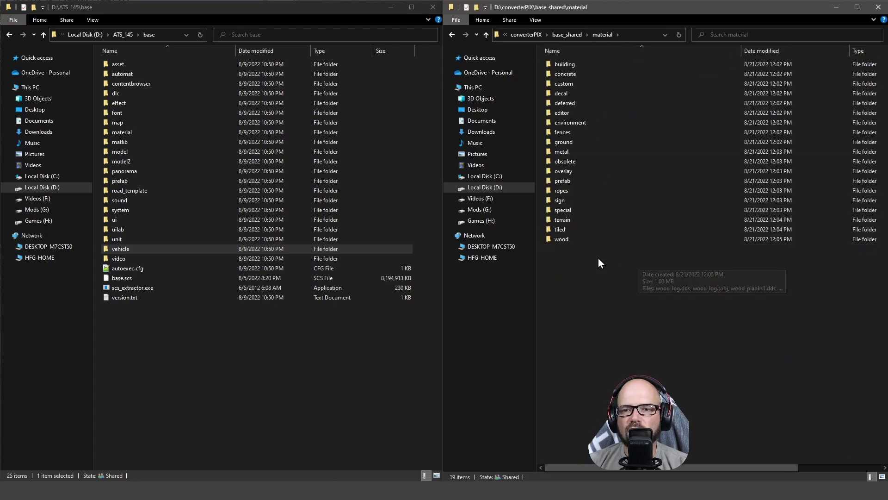
pyautogui.click(570, 181)
pyautogui.press('Delete')
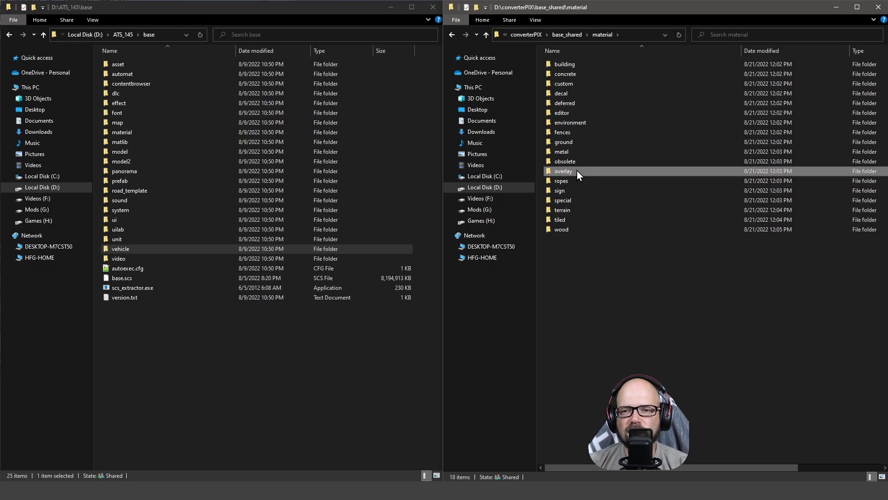
pyautogui.click(576, 170)
pyautogui.press('Delete')
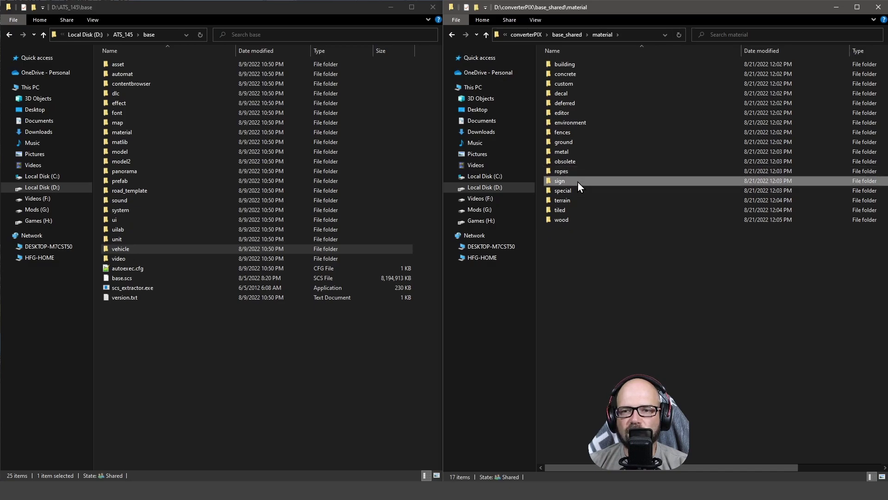
pyautogui.click(578, 181)
pyautogui.press('Delete')
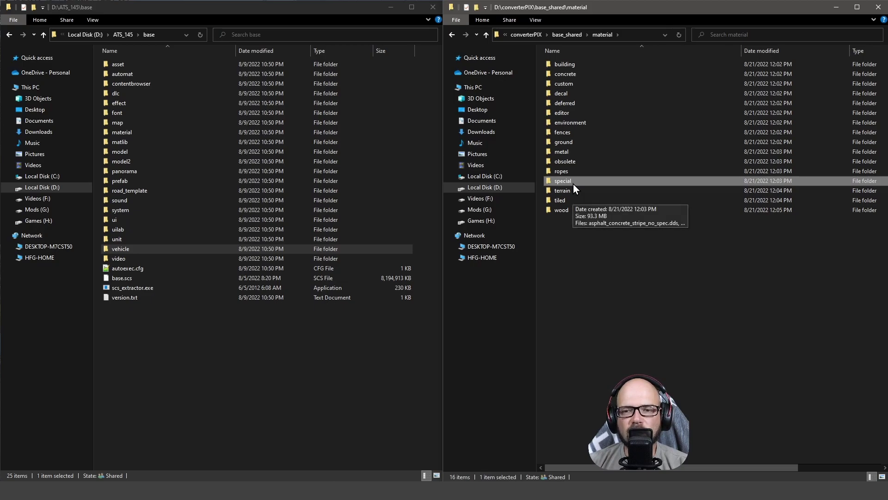
pyautogui.press('Delete')
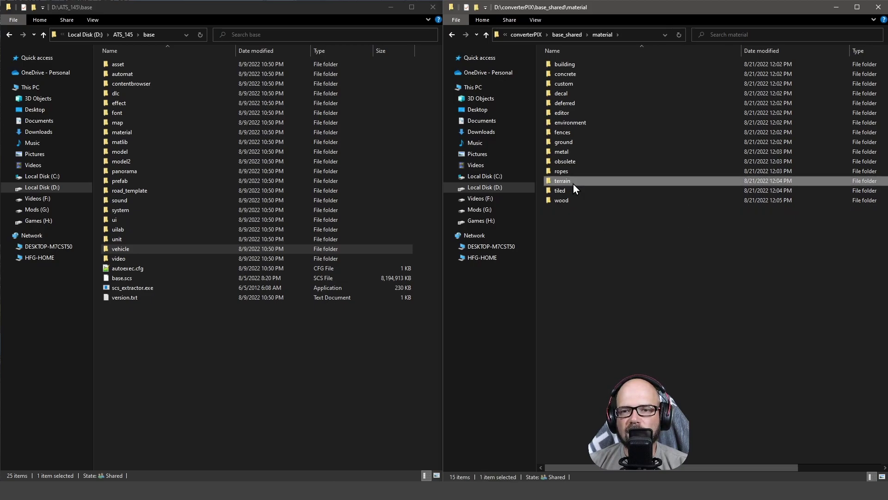
pyautogui.press('Delete')
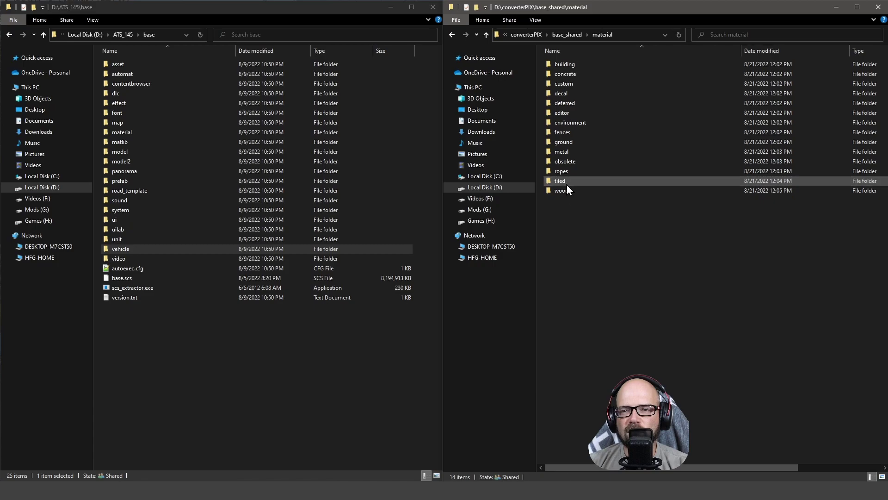
# - Inspect the textures in the tiled and metal folders
pyautogui.click(567, 184)
pyautogui.doubleClick(564, 181)
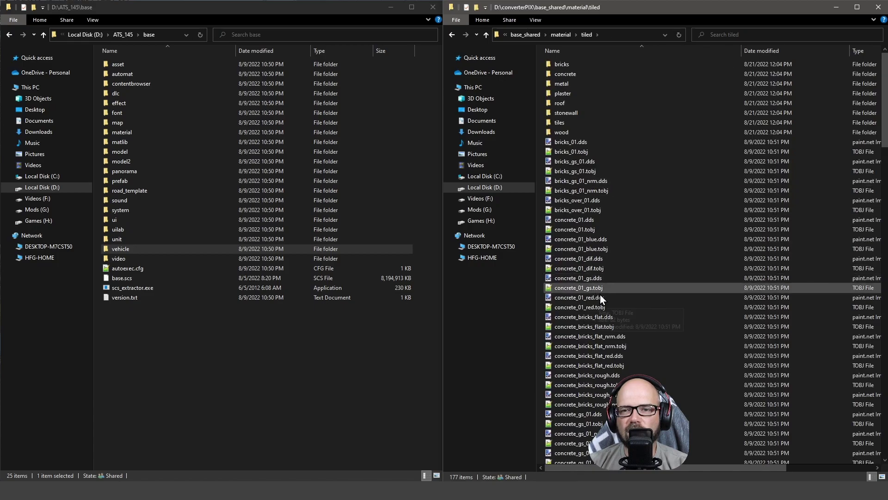
pyautogui.scroll(-3, 609, 307)
pyautogui.scroll(4, 609, 309)
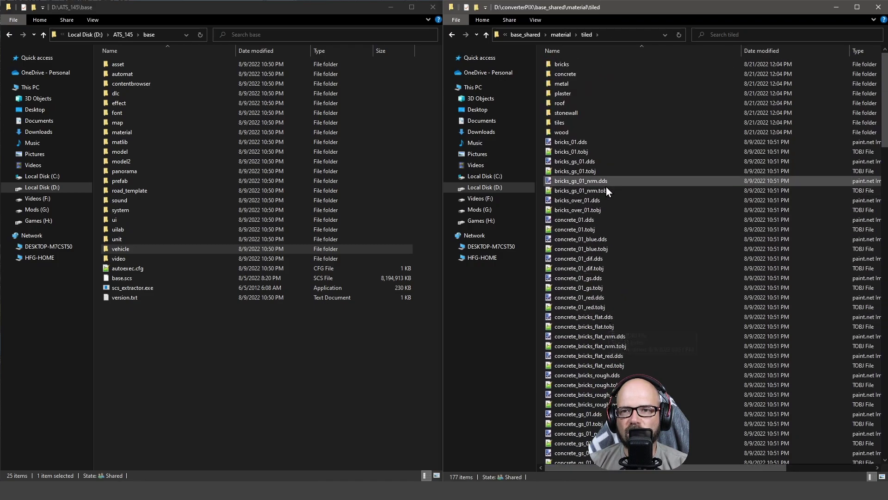
pyautogui.click(562, 35)
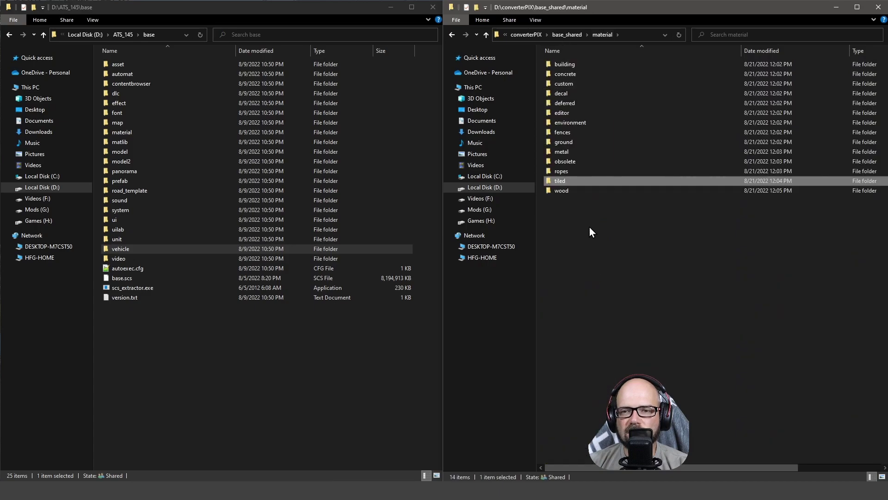
pyautogui.doubleClick(562, 151)
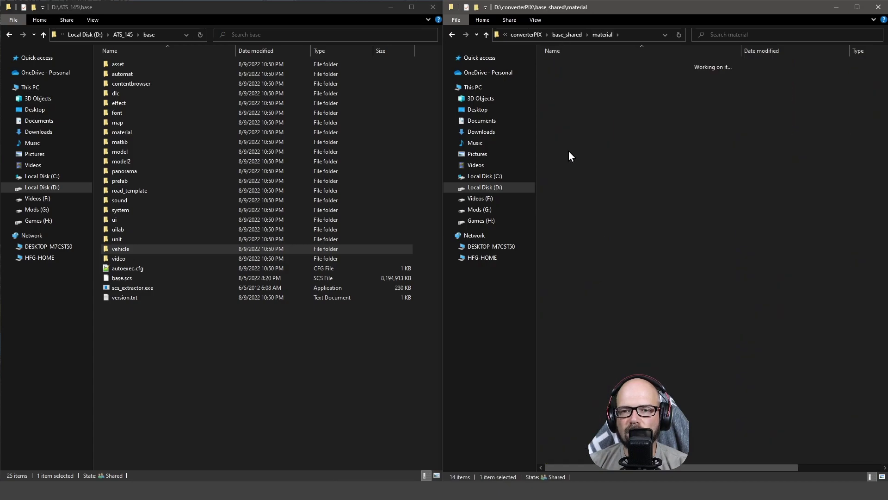
pyautogui.click(602, 35)
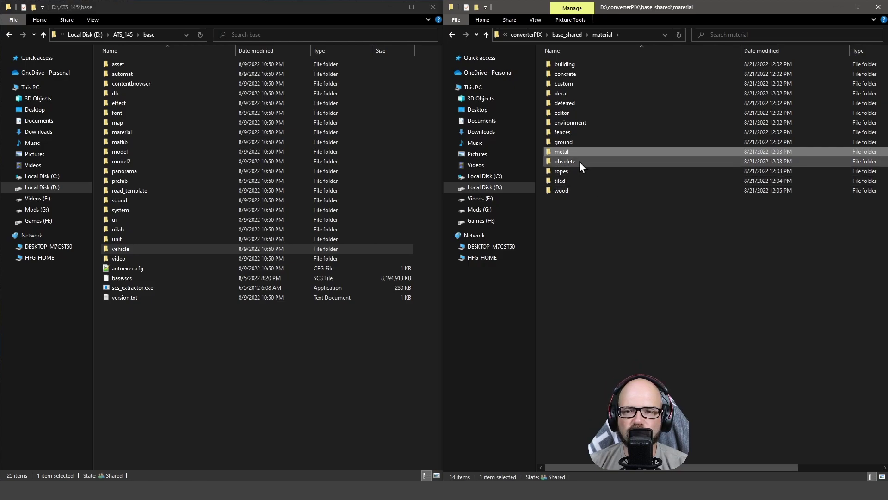
# - Check the contents of the ground, fences and environment folders
pyautogui.doubleClick(560, 143)
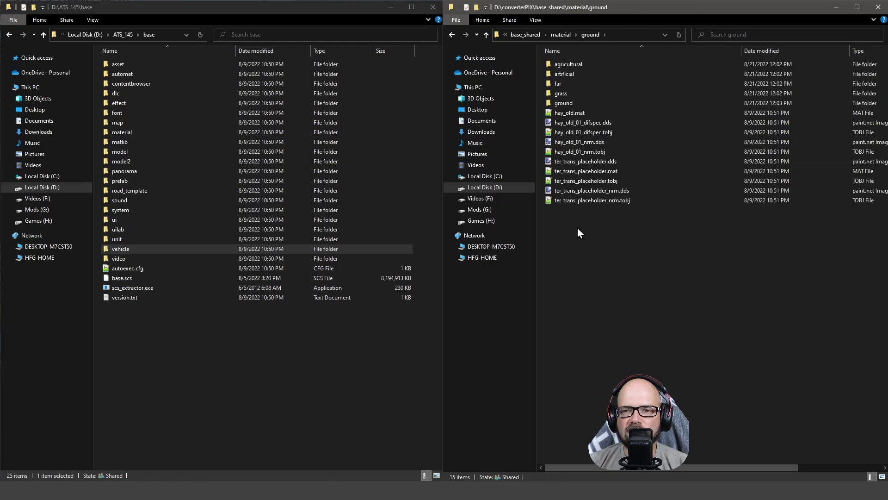
pyautogui.click(560, 35)
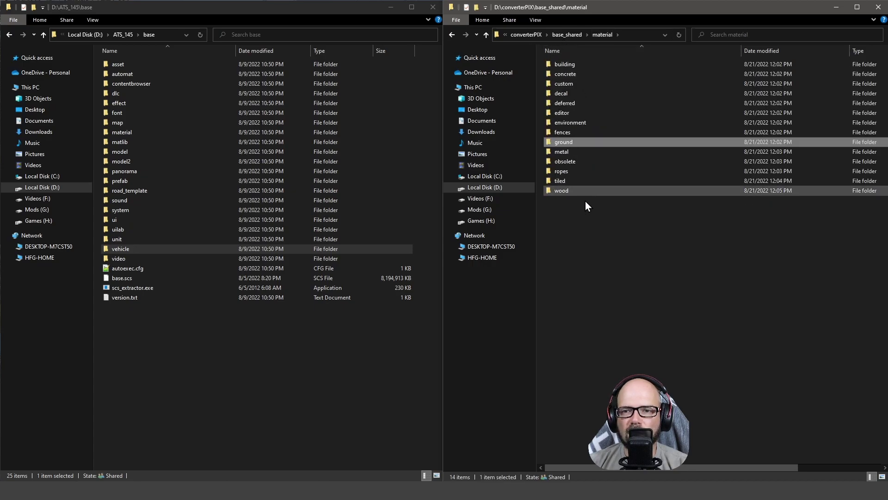
pyautogui.doubleClick(570, 133)
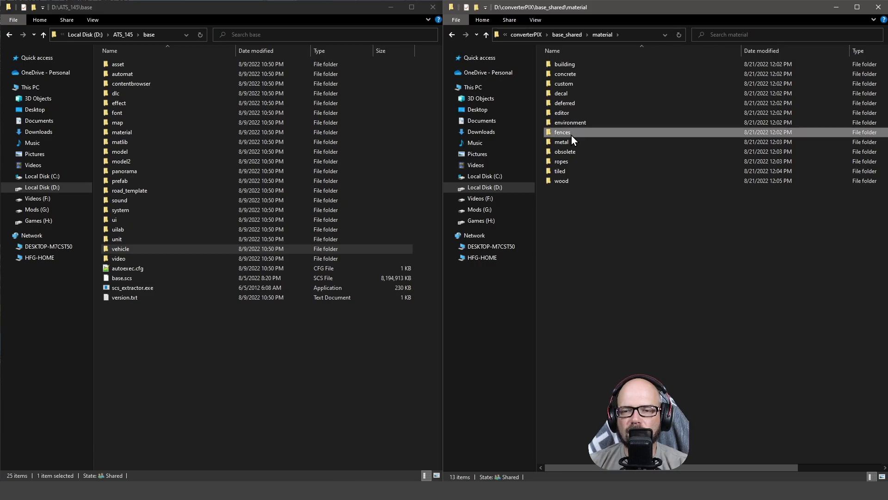
pyautogui.click(601, 35)
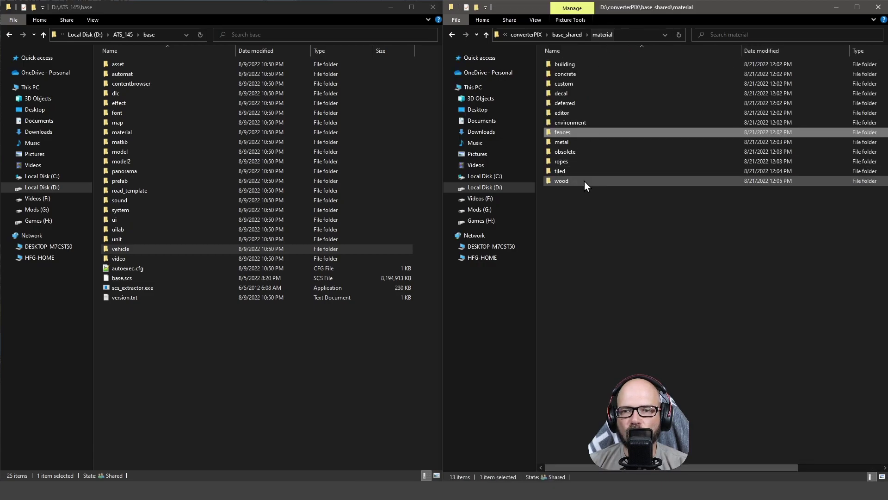
pyautogui.doubleClick(573, 125)
pyautogui.scroll(-5, 604, 222)
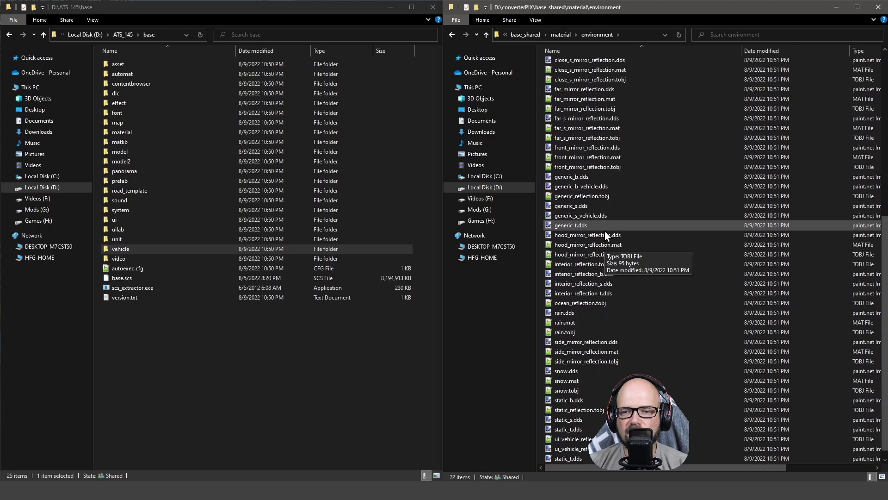
pyautogui.scroll(5, 604, 231)
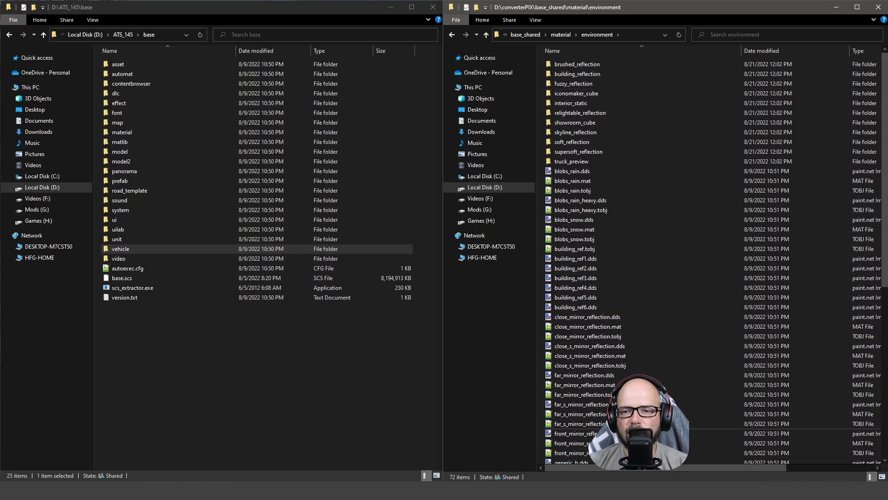
pyautogui.scroll(-1, 583, 344)
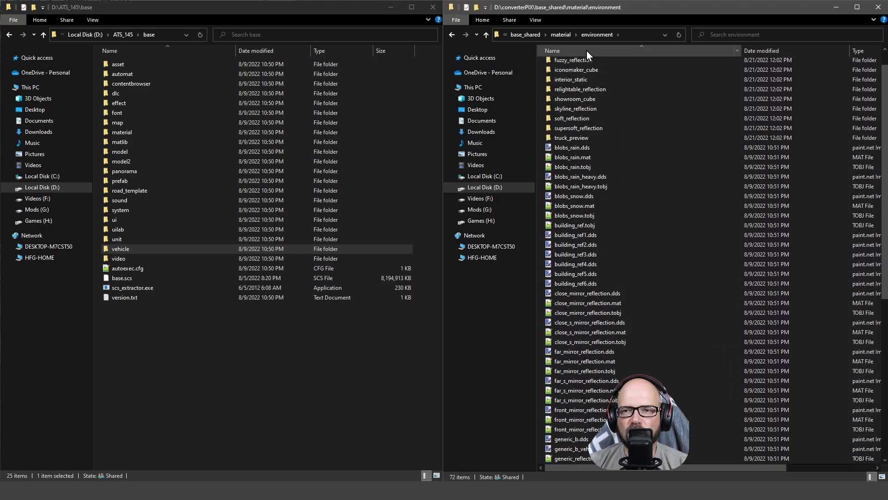
pyautogui.click(565, 35)
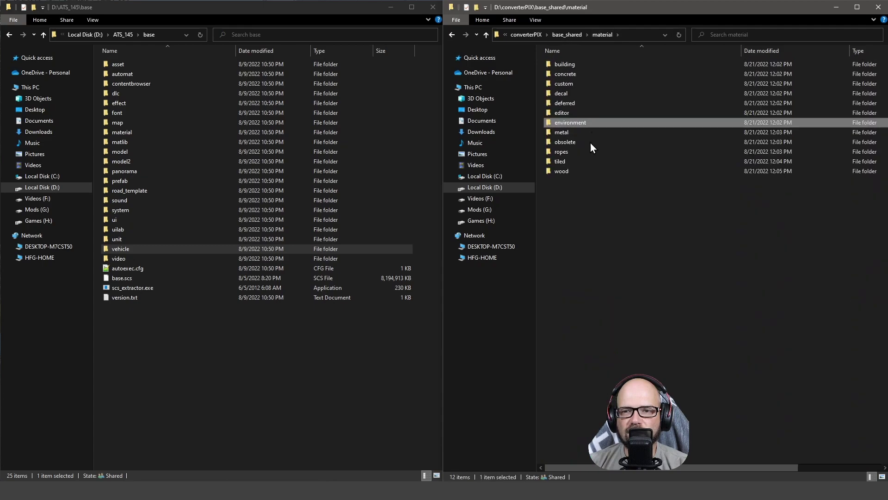
# - Inspect the editor and deferred folders, including deferred's custom subfolder
pyautogui.doubleClick(571, 112)
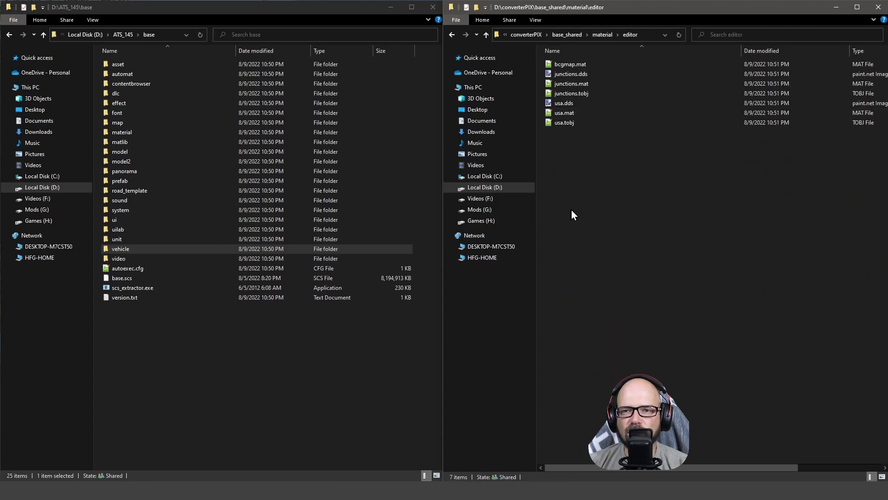
pyautogui.click(601, 35)
pyautogui.click(567, 101)
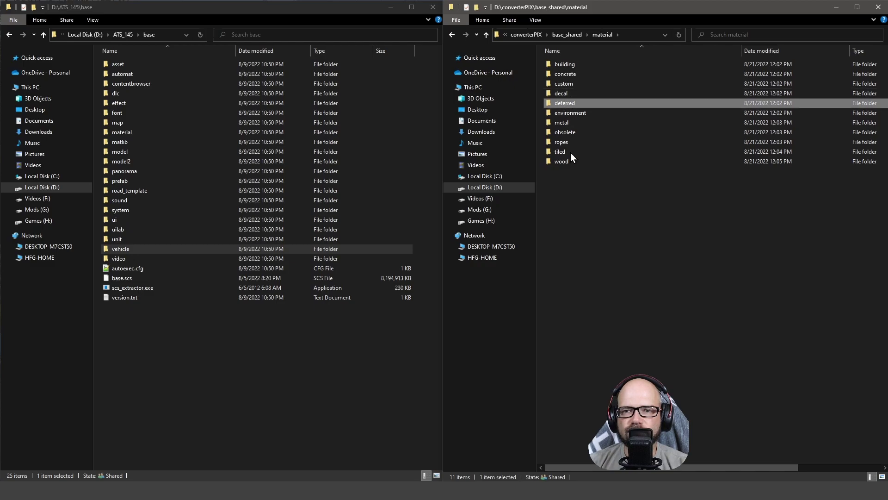
pyautogui.doubleClick(559, 104)
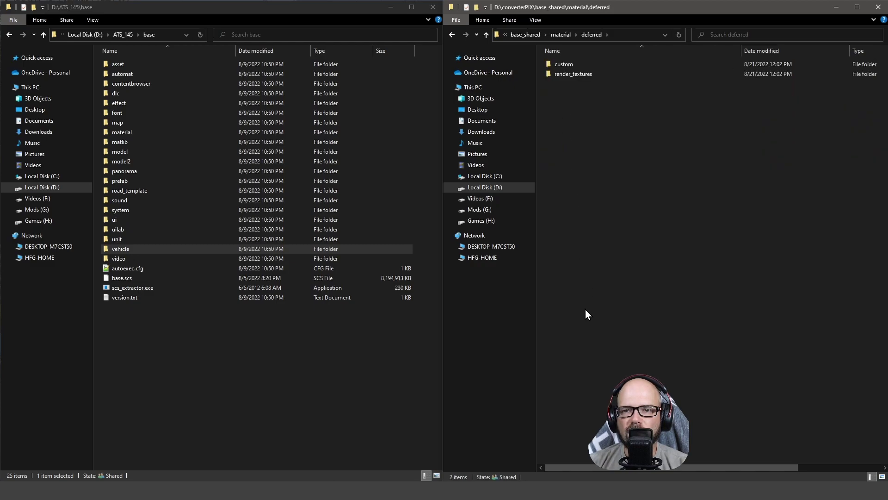
pyautogui.doubleClick(562, 64)
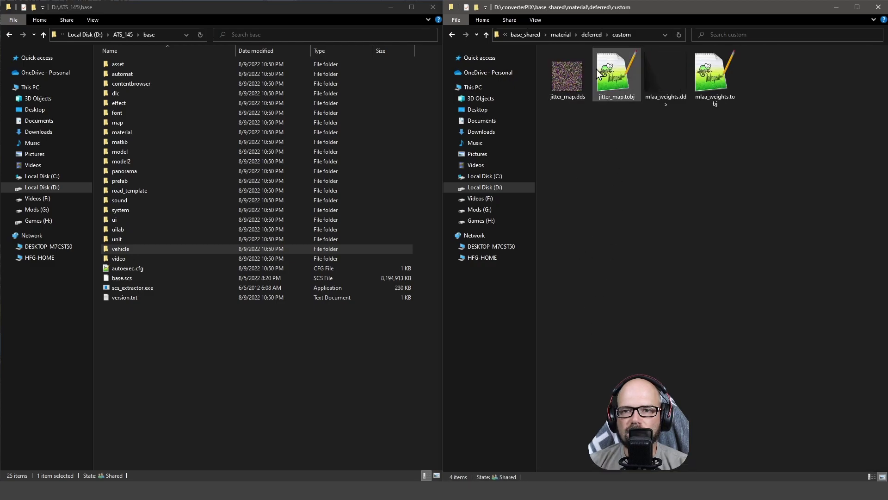
pyautogui.click(591, 35)
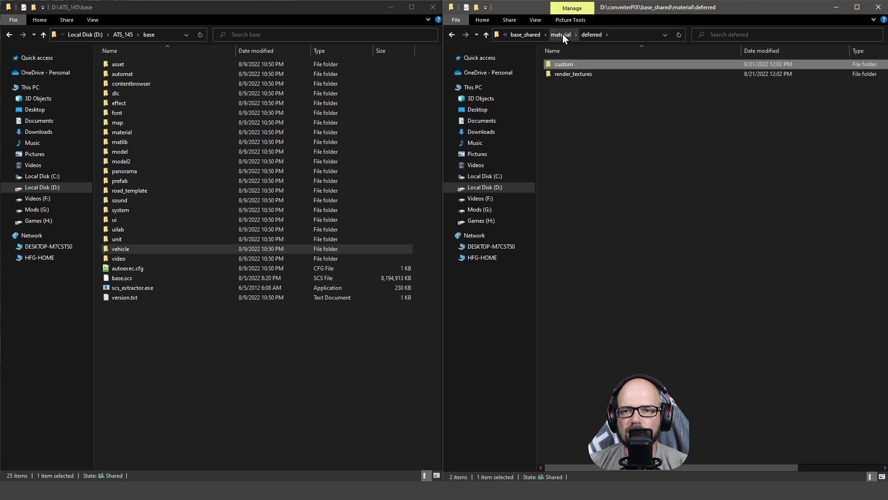
pyautogui.click(562, 35)
# - Check the decal, custom, concrete and building folders, then delete building
pyautogui.doubleClick(570, 94)
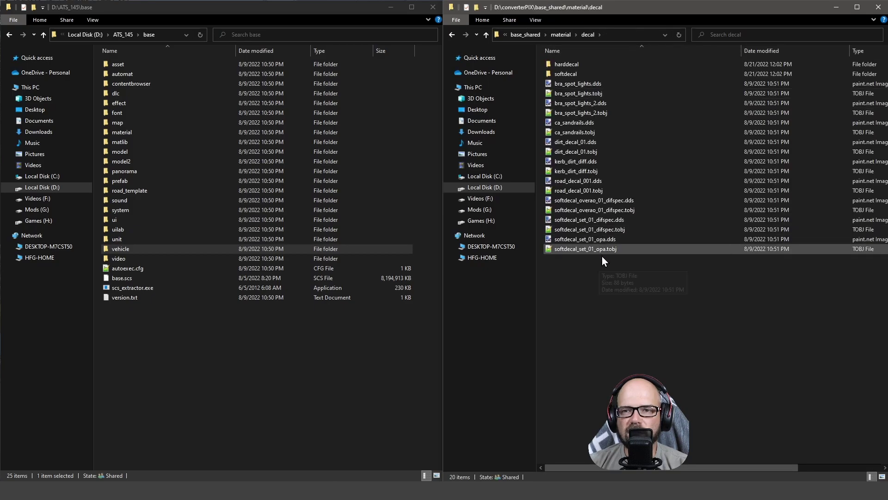
pyautogui.click(570, 36)
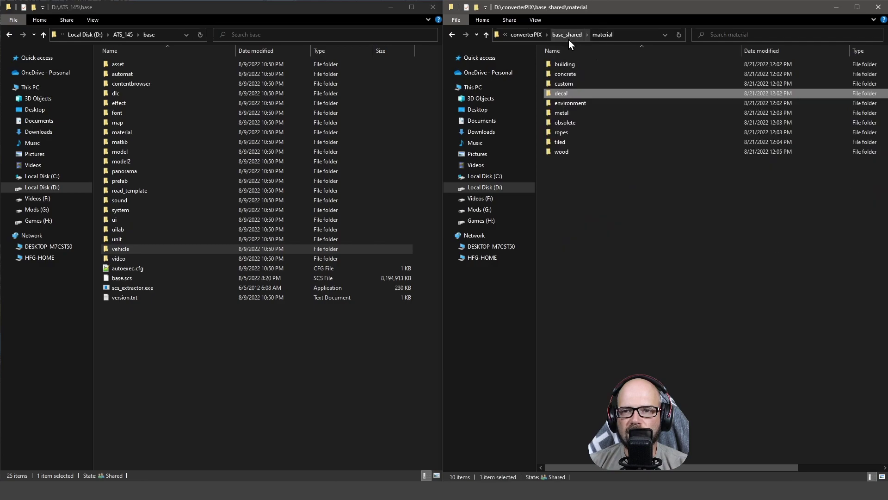
pyautogui.doubleClick(567, 85)
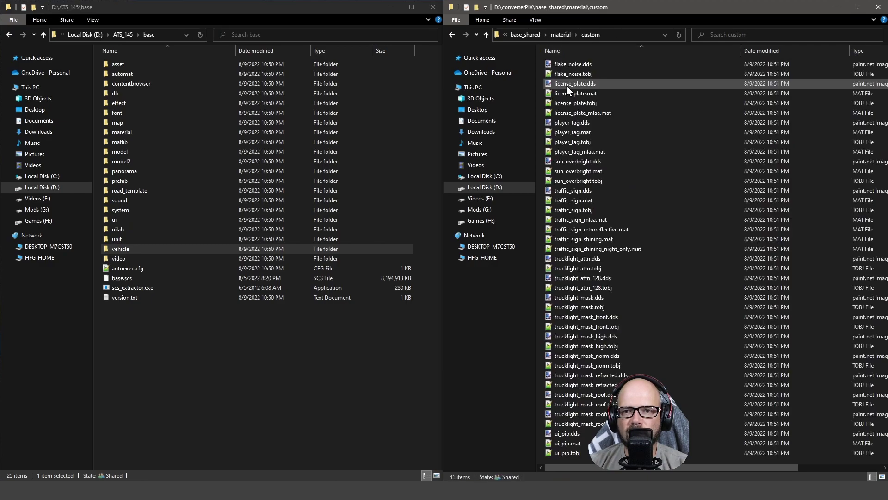
pyautogui.hscroll(3, 597, 344)
pyautogui.hscroll(-3, 598, 341)
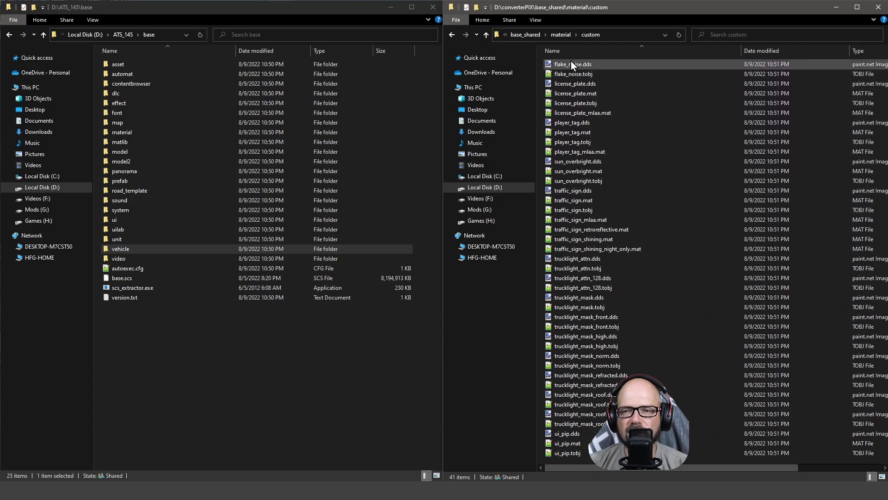
pyautogui.click(567, 37)
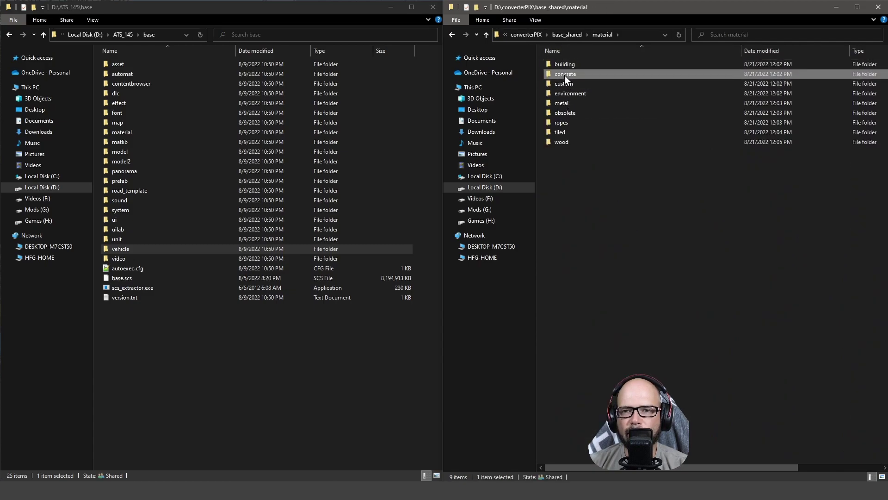
pyautogui.doubleClick(565, 75)
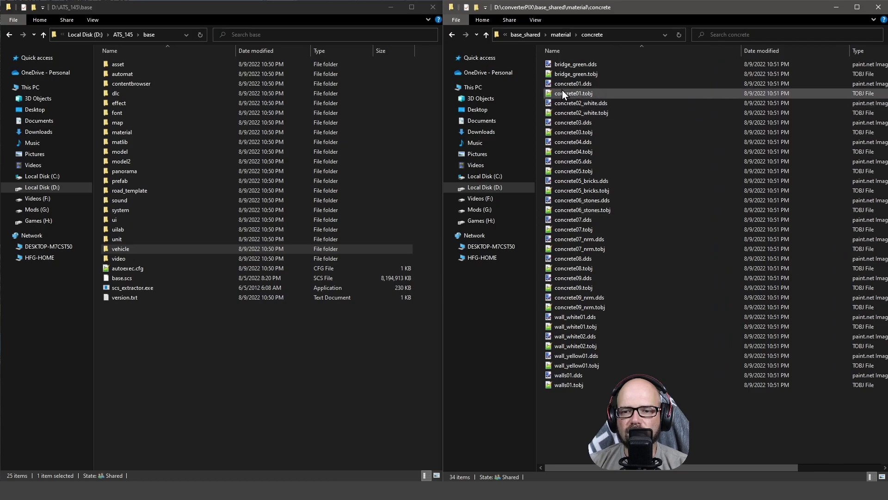
pyautogui.click(561, 35)
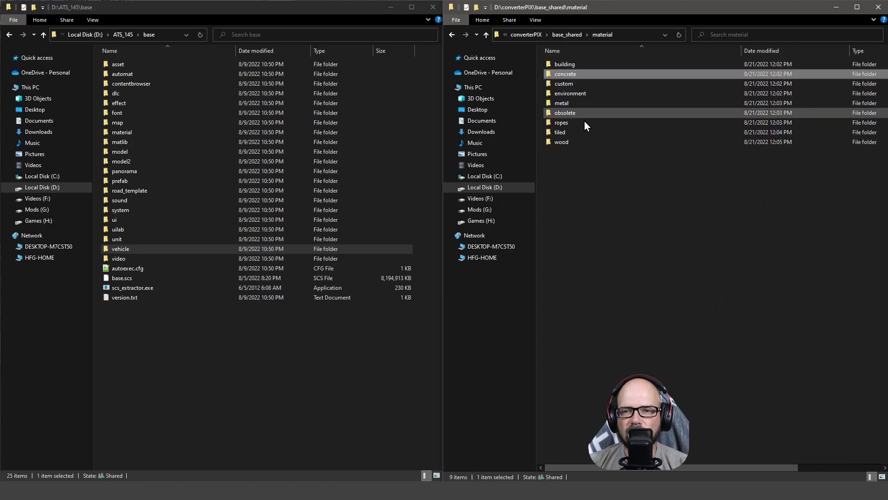
pyautogui.doubleClick(568, 63)
pyautogui.click(561, 34)
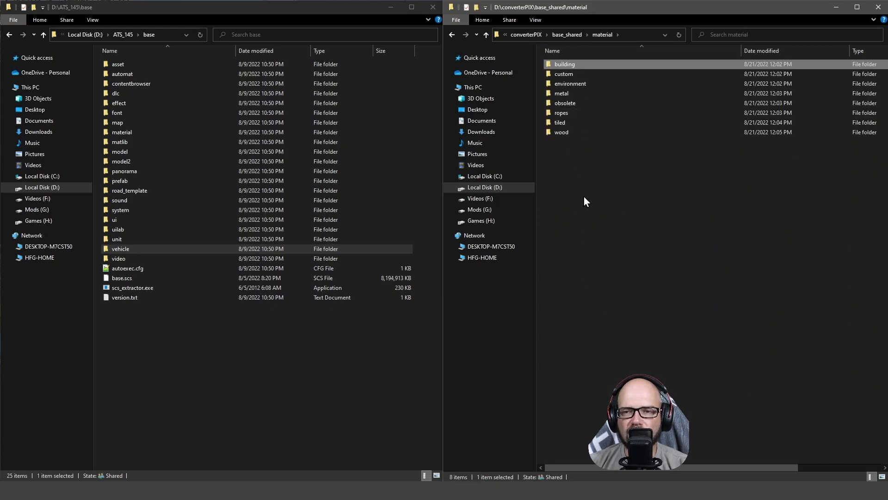
pyautogui.press('Delete')
# - From base_shared, go into vehicle, peek at truck, and open vehicle\share
pyautogui.click(571, 35)
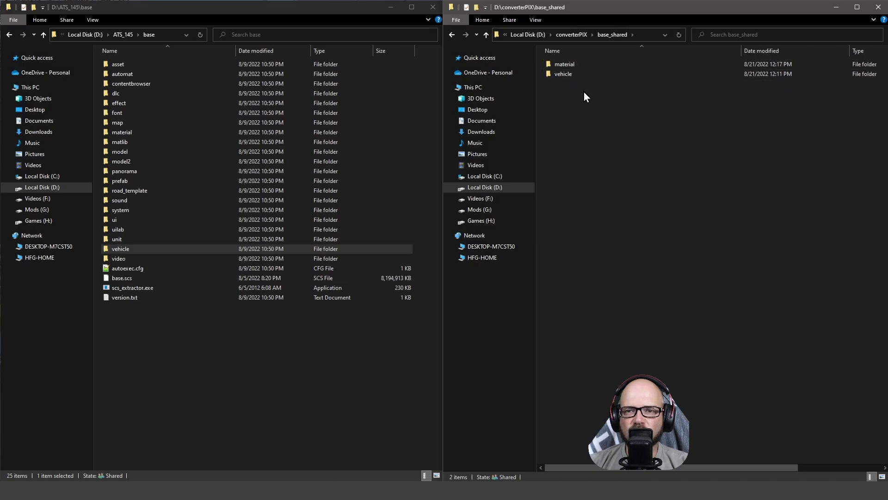
pyautogui.doubleClick(568, 77)
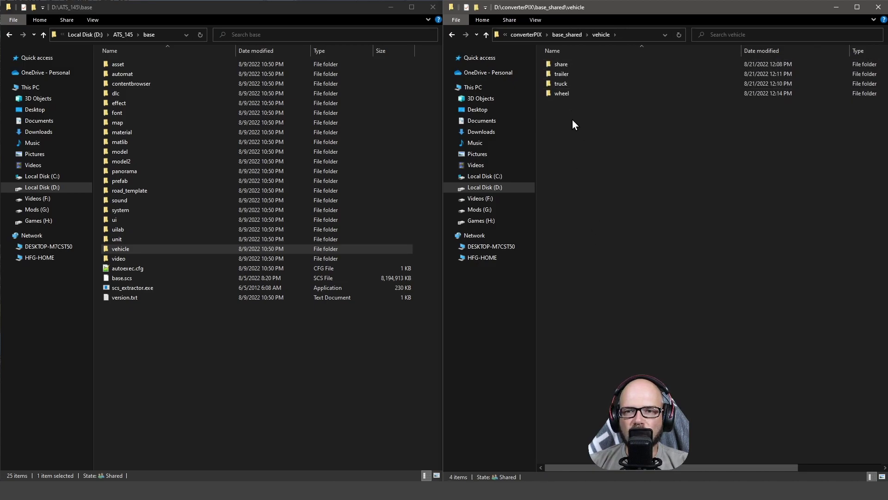
pyautogui.click(568, 37)
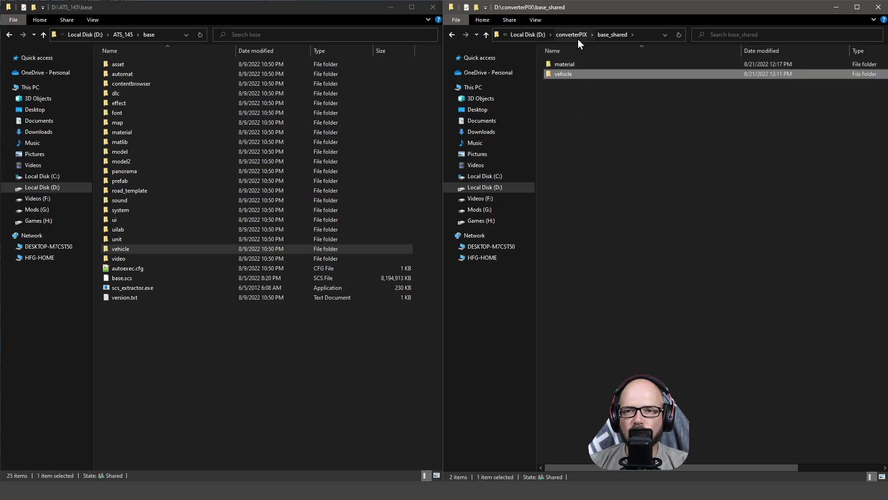
pyautogui.moveTo(610, 120); pyautogui.dragTo(569, 66)
pyautogui.click(565, 74)
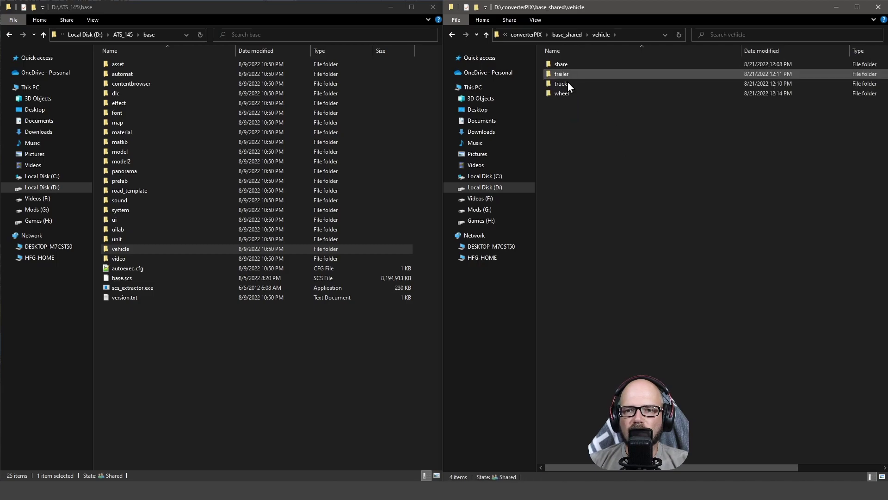
pyautogui.doubleClick(568, 84)
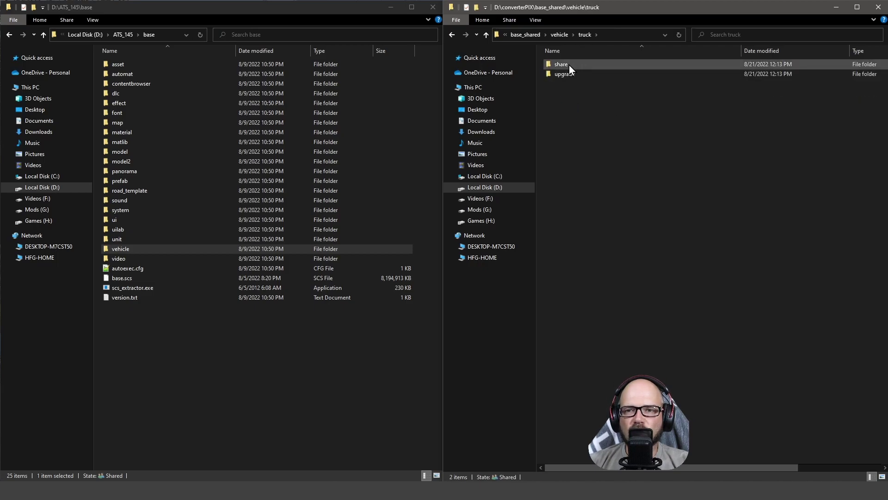
pyautogui.click(558, 34)
pyautogui.doubleClick(562, 67)
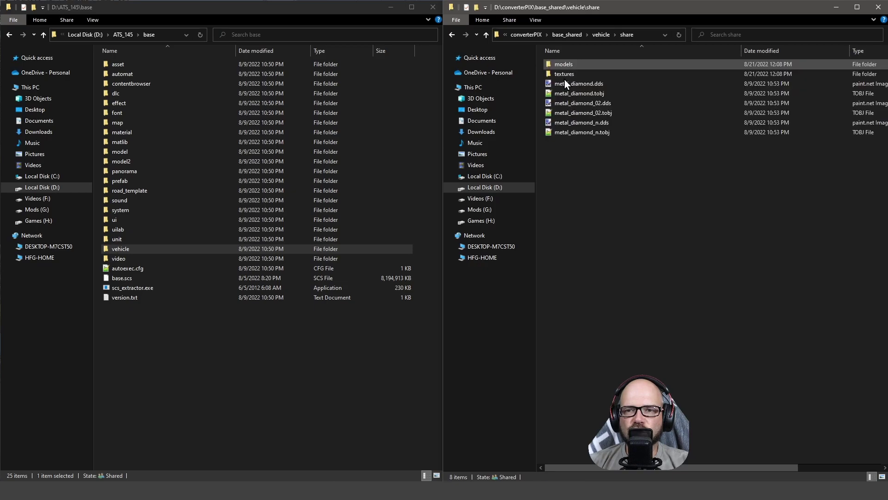
pyautogui.doubleClick(571, 64)
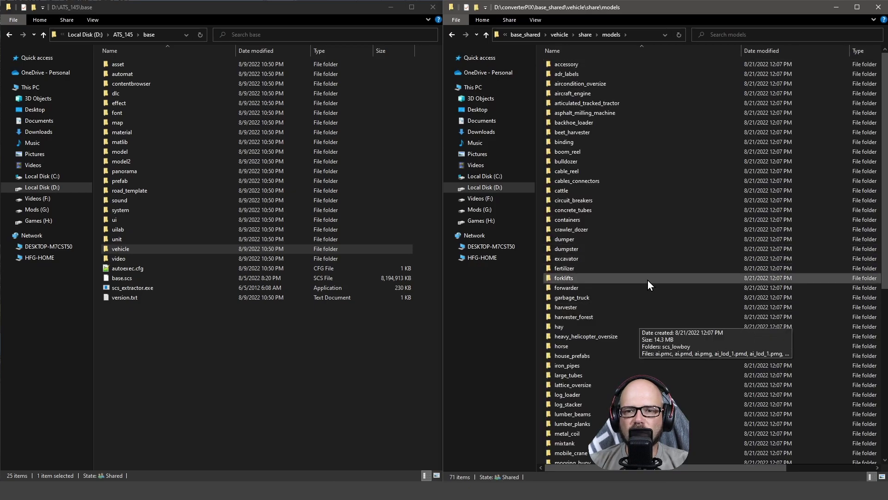
pyautogui.scroll(-10, 648, 279)
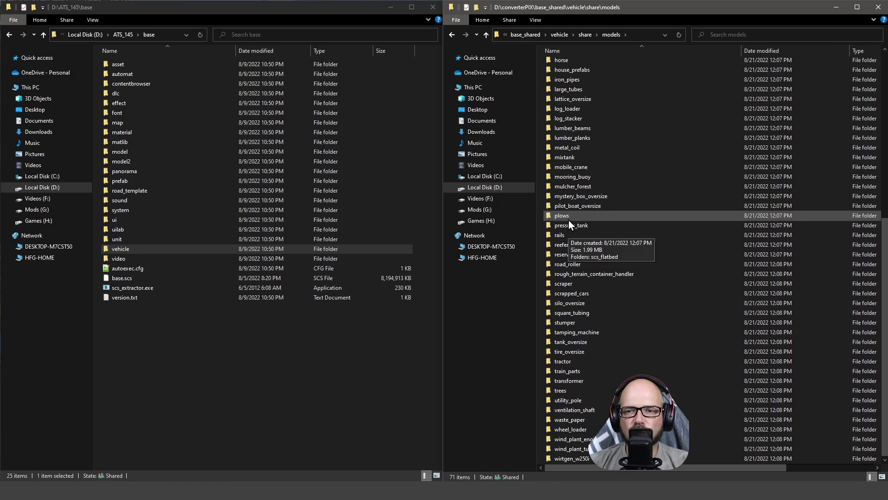
pyautogui.click(579, 140)
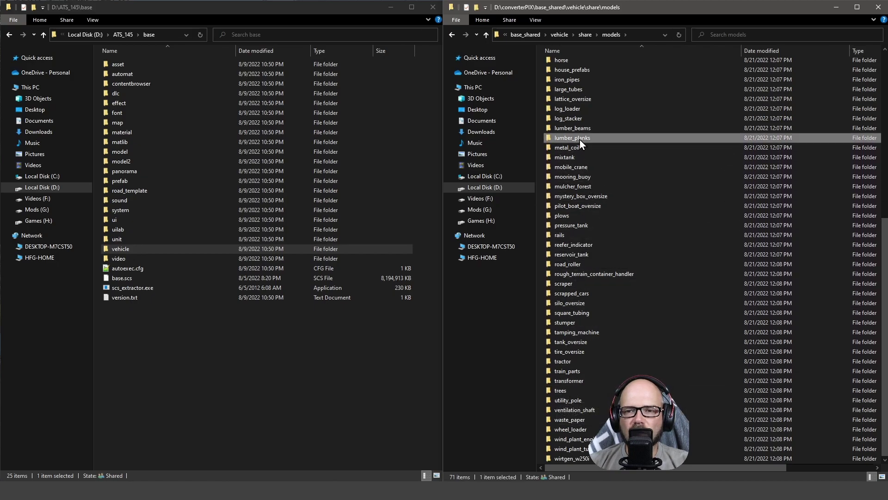
pyautogui.doubleClick(579, 139)
pyautogui.click(619, 34)
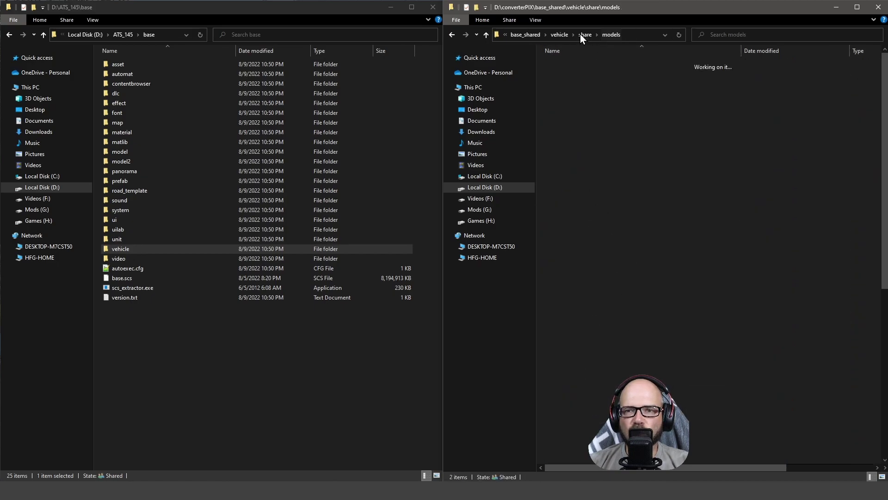
pyautogui.scroll(-8, 606, 407)
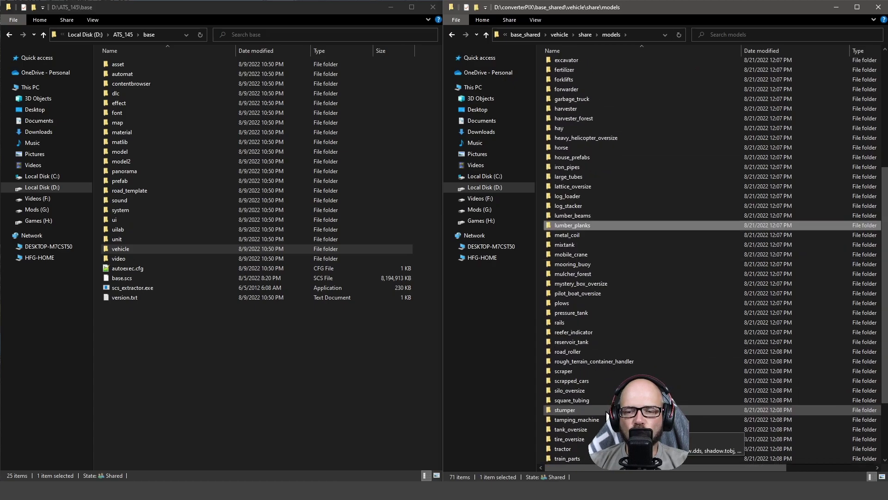
pyautogui.scroll(-3, 606, 413)
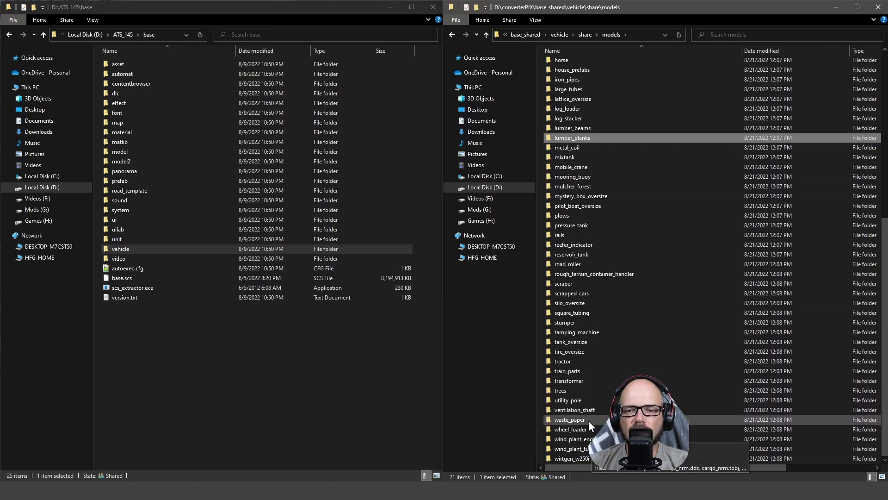
pyautogui.scroll(10, 589, 421)
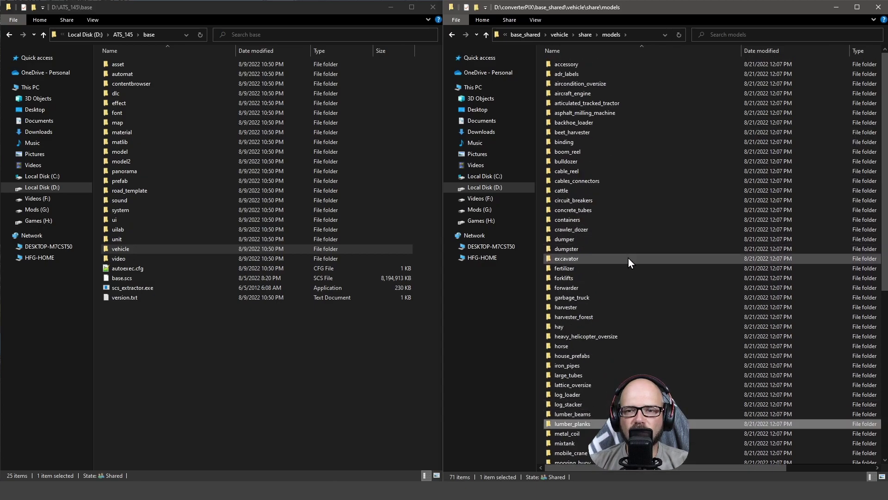
pyautogui.doubleClick(578, 180)
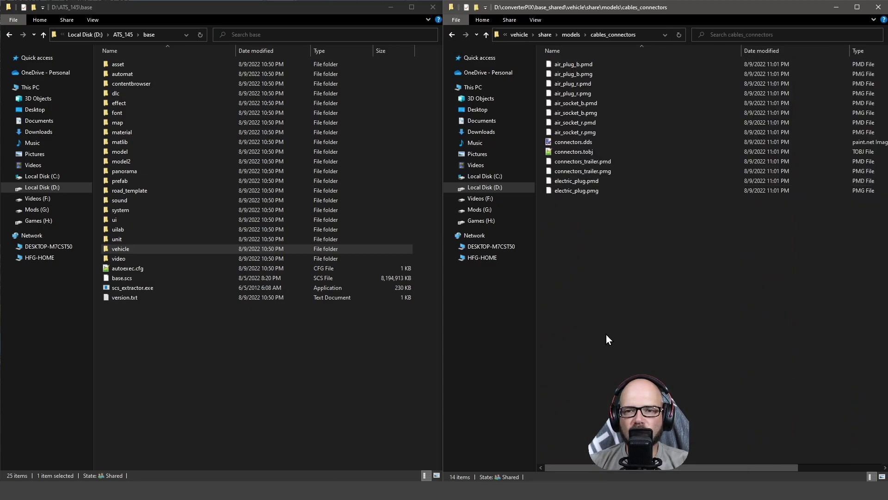
pyautogui.click(588, 142)
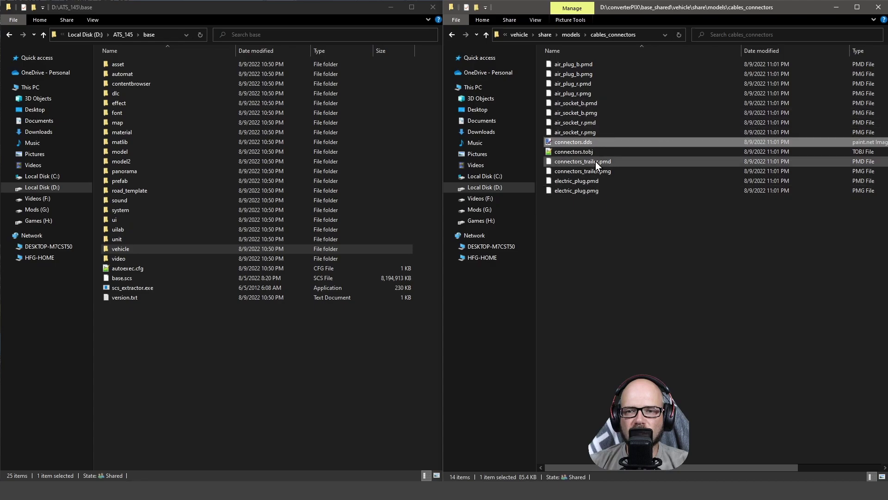
pyautogui.click(580, 35)
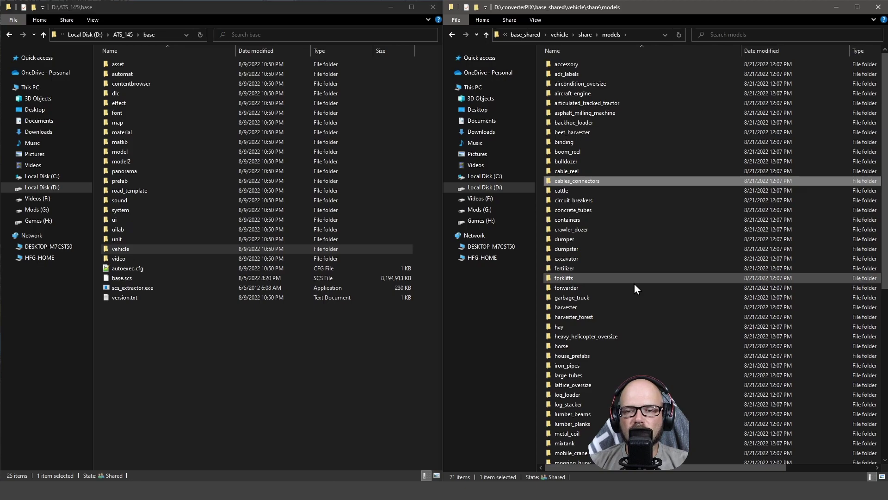
pyautogui.click(585, 170)
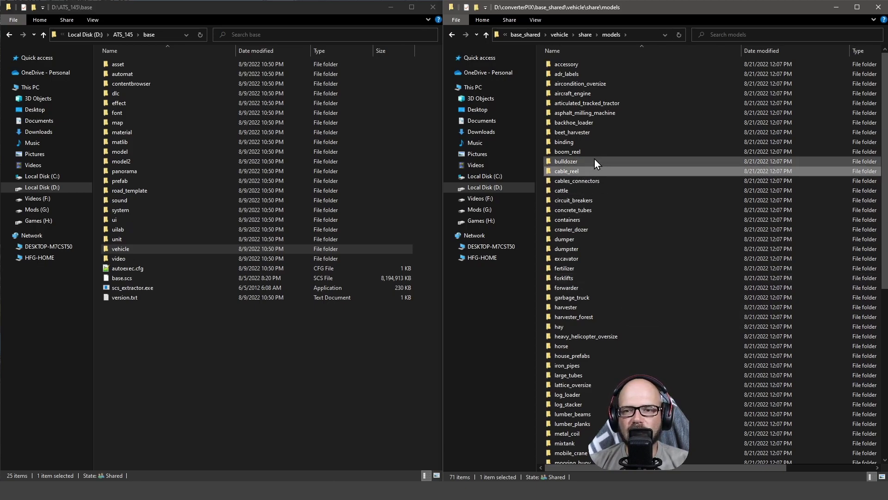
# - Delete the folders from adr_labels through cable_reel in the shared models folder
pyautogui.doubleClick(574, 65)
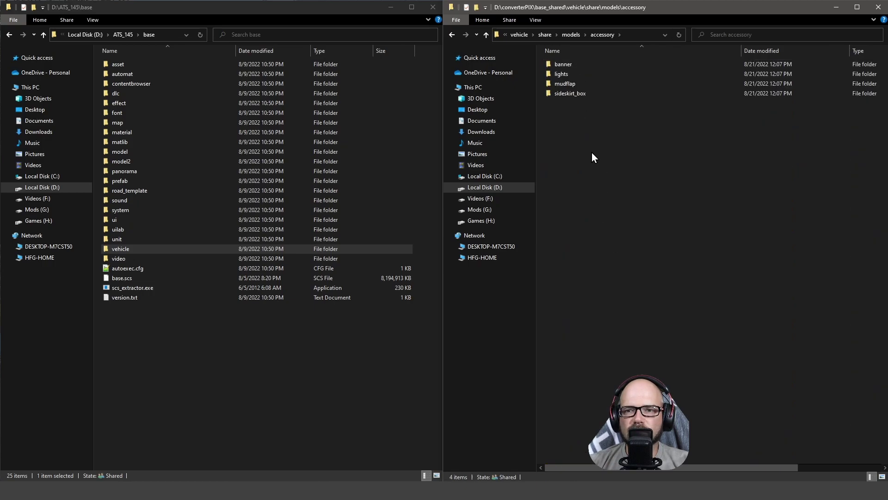
pyautogui.click(572, 34)
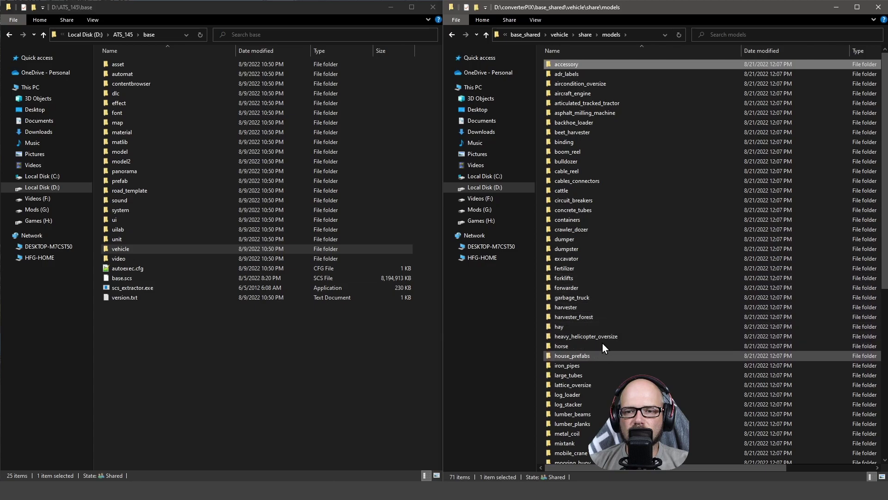
pyautogui.click(577, 75)
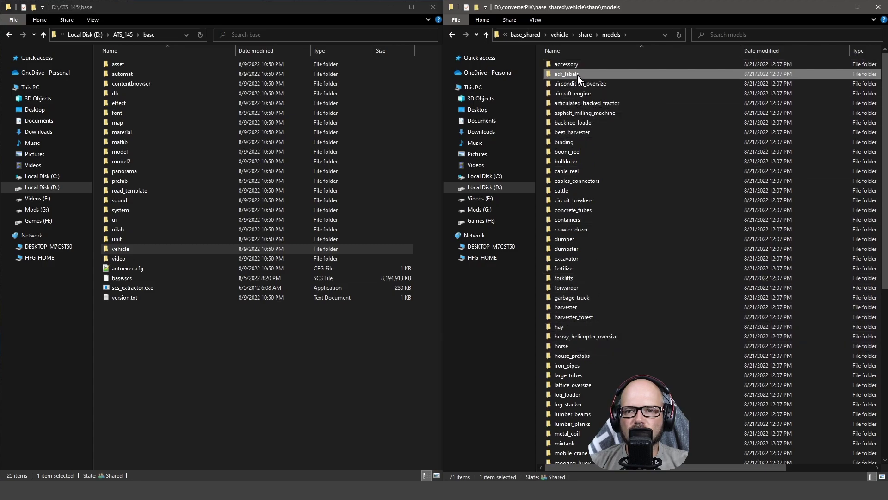
pyautogui.keyDown('shift'); pyautogui.click(574, 171); pyautogui.keyUp('shift')
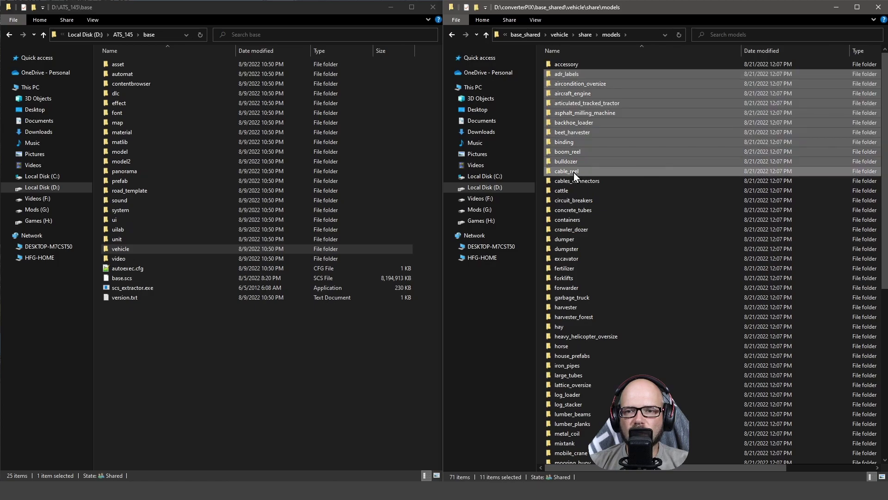
pyautogui.press('Delete')
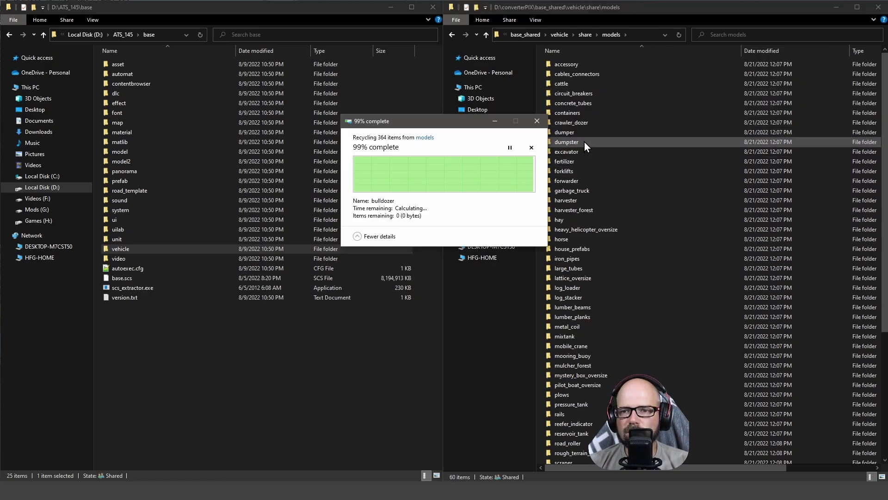
# - Delete every folder from cattle to the end of the list
pyautogui.click(576, 85)
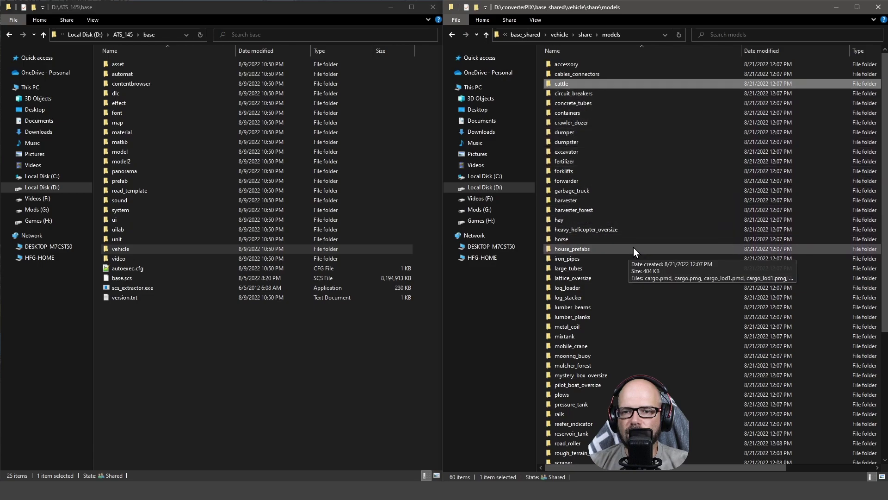
pyautogui.scroll(-2, 600, 282)
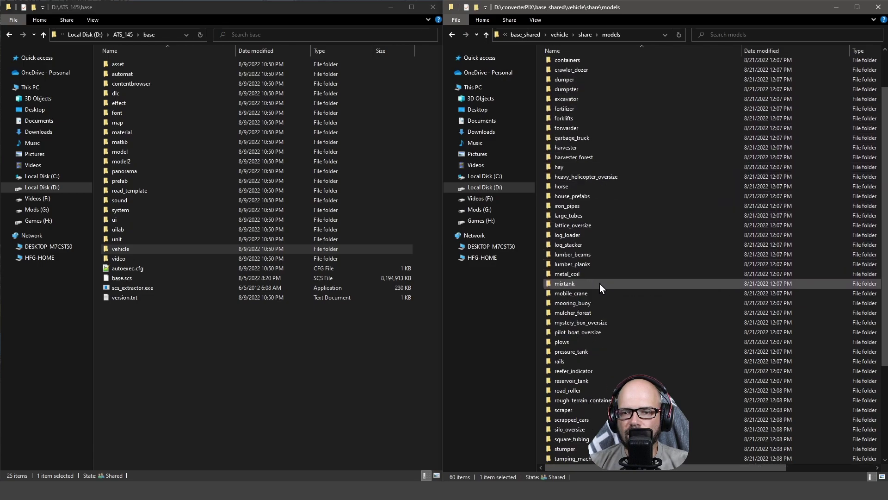
pyautogui.scroll(-4, 600, 283)
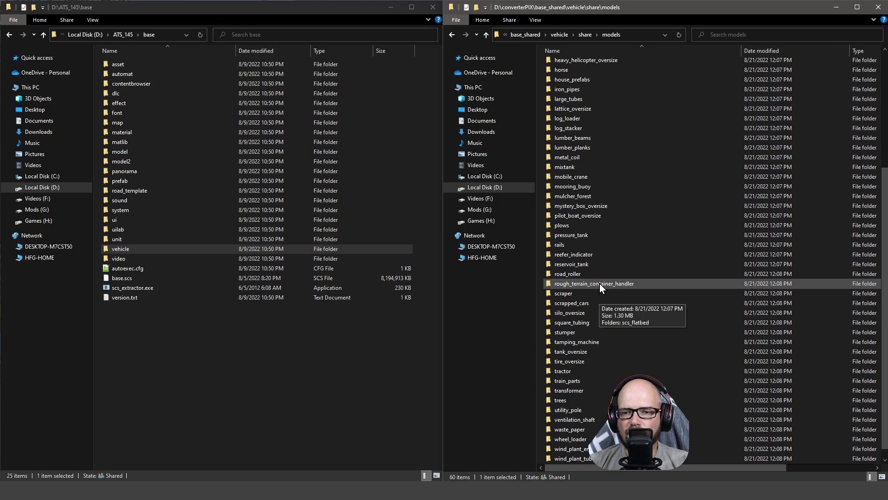
pyautogui.scroll(-1, 599, 286)
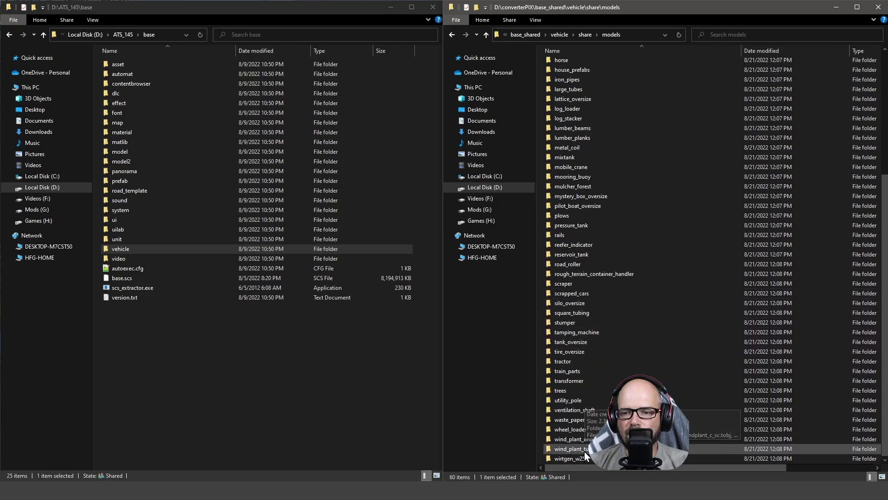
pyautogui.keyDown('shift'); pyautogui.click(584, 457); pyautogui.keyUp('shift')
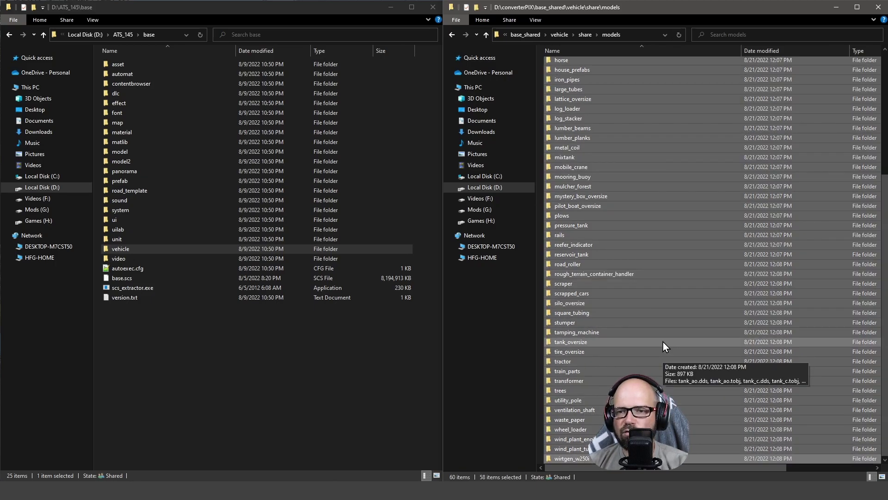
pyautogui.press('Delete')
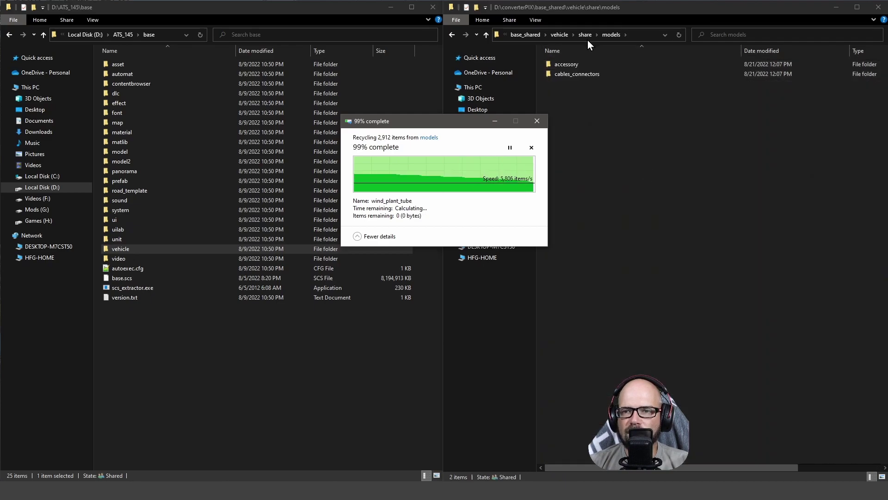
# - Browse accessory's lights, banner, mudflap and sideskirt_box texture folders, then return to models
pyautogui.doubleClick(575, 67)
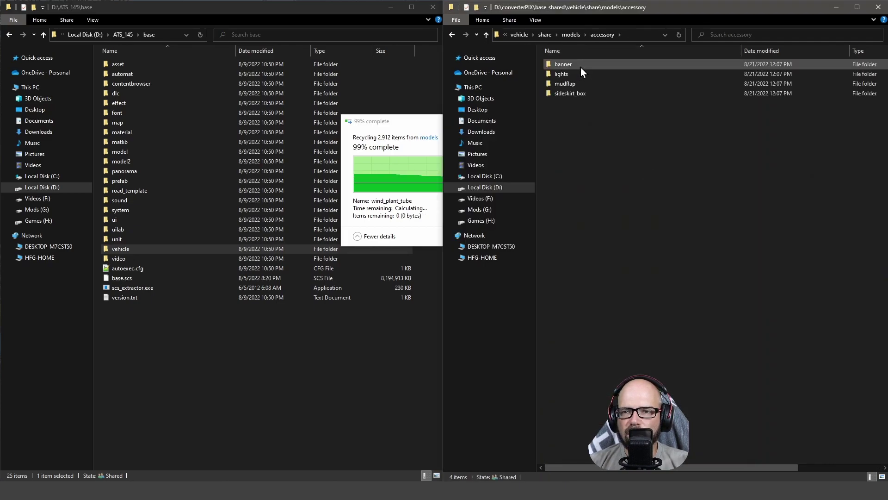
pyautogui.doubleClick(562, 75)
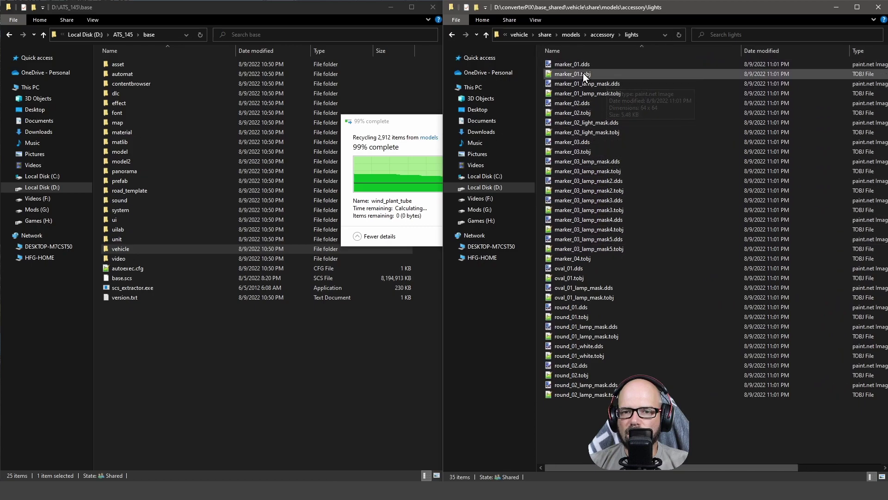
pyautogui.click(601, 40)
pyautogui.doubleClick(569, 68)
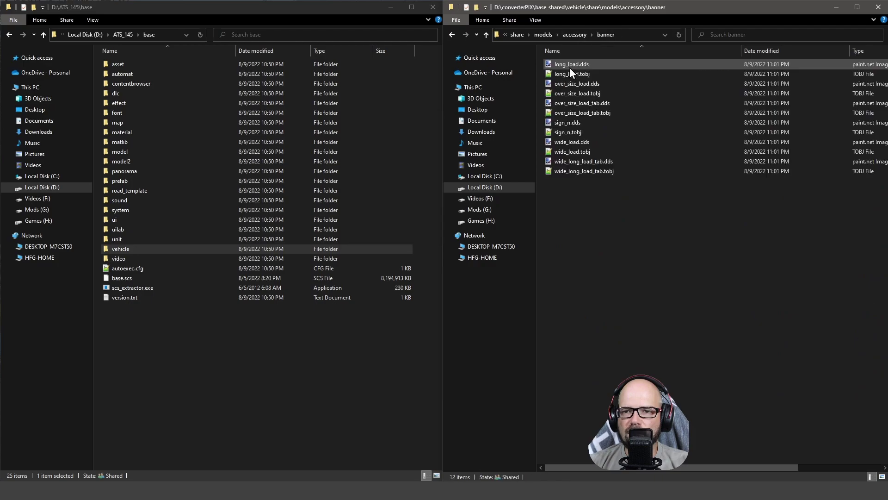
pyautogui.click(581, 35)
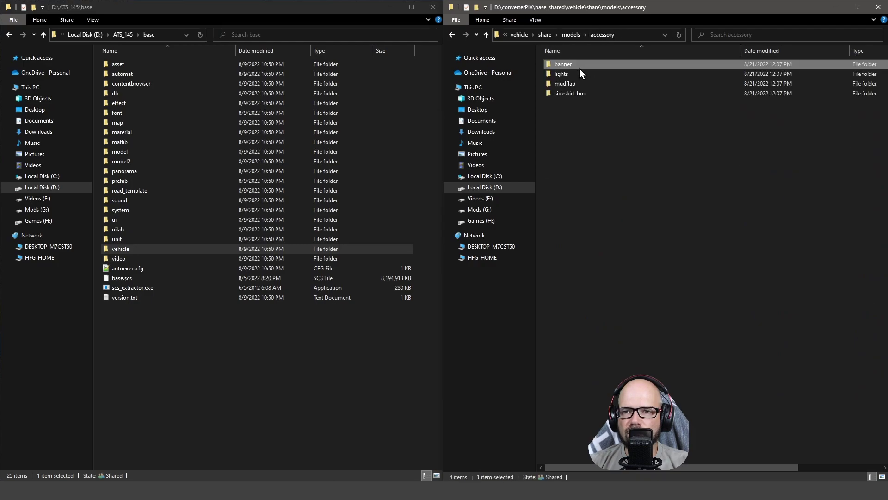
pyautogui.doubleClick(571, 81)
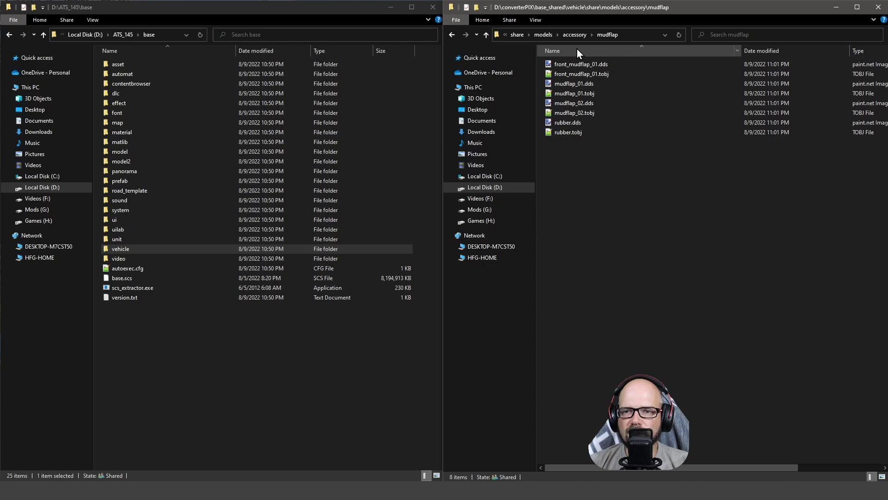
pyautogui.click(575, 34)
pyautogui.doubleClick(573, 94)
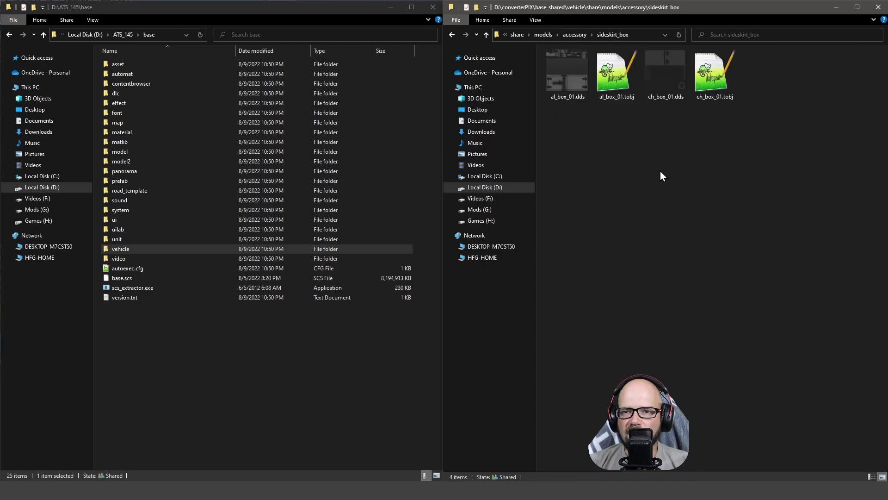
pyautogui.click(549, 33)
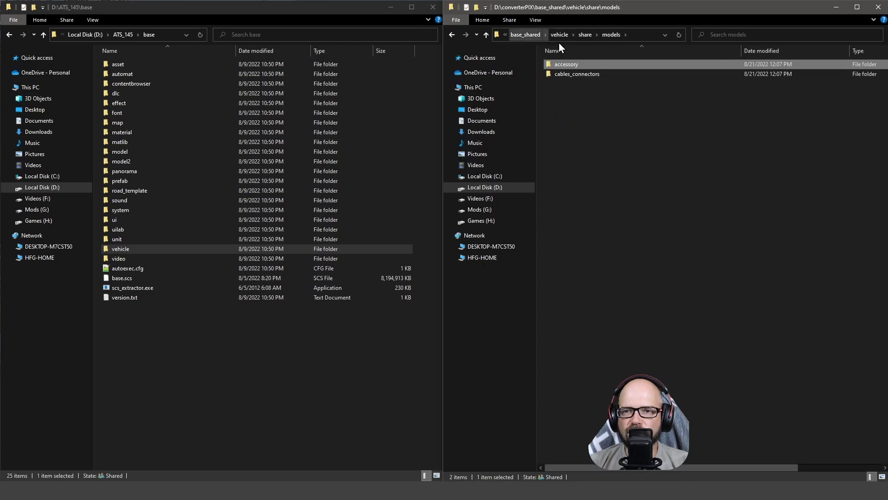
# - Go up to converterPIX and drop base_shared onto converter_pix.exe to create base_shared_exp
pyautogui.click(584, 34)
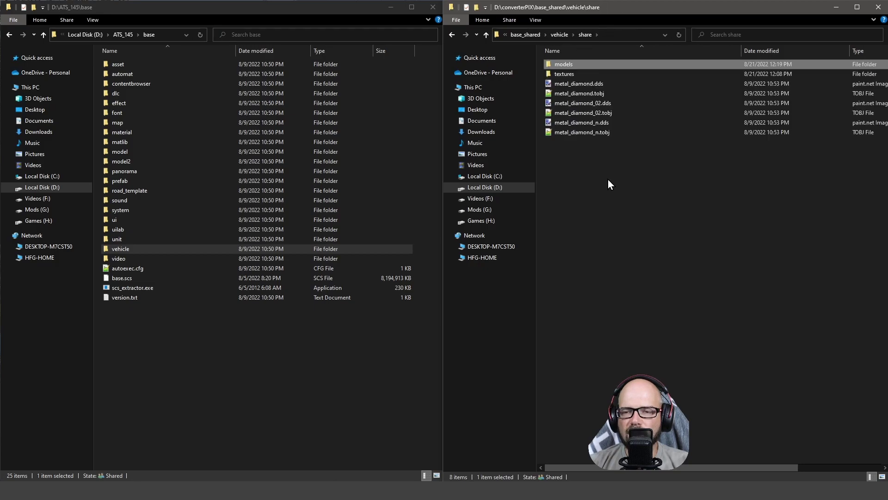
pyautogui.click(556, 35)
pyautogui.click(571, 34)
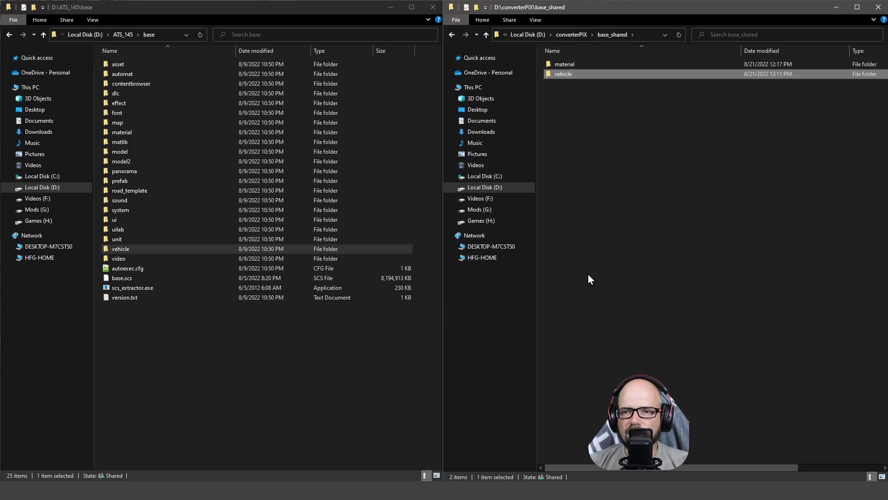
pyautogui.hotkey('alt', 'Up')
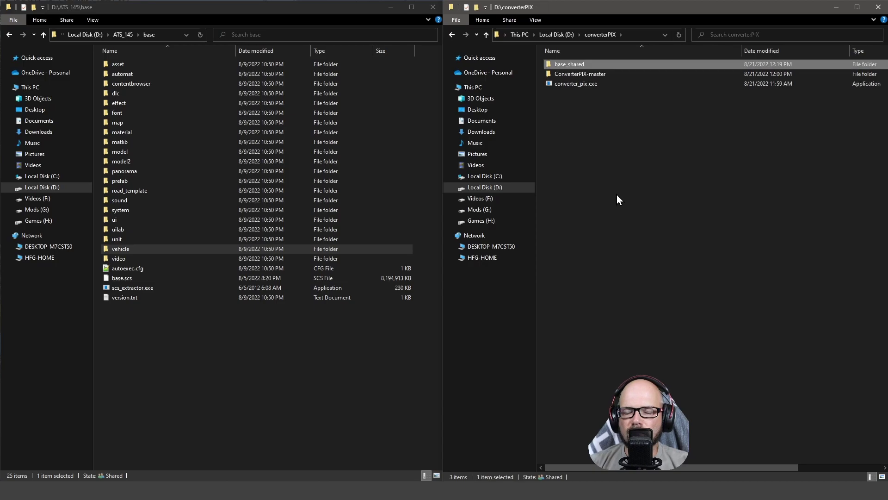
pyautogui.click(601, 154)
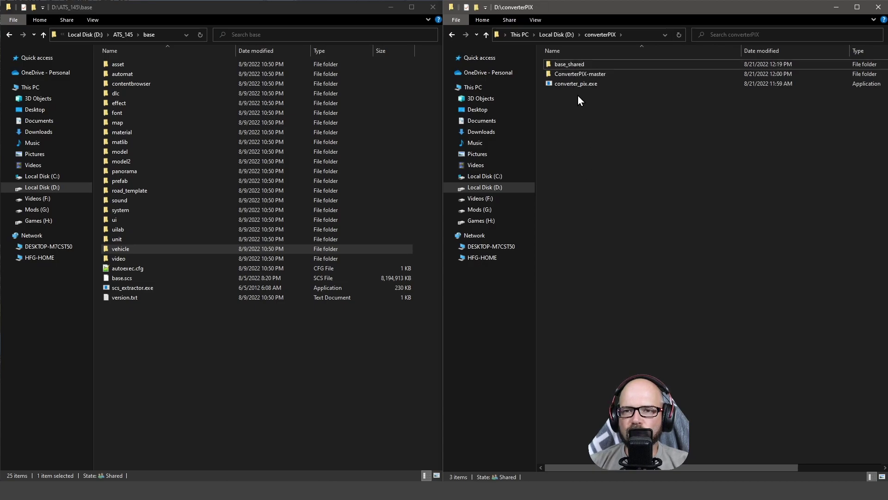
pyautogui.doubleClick(570, 65)
pyautogui.click(578, 35)
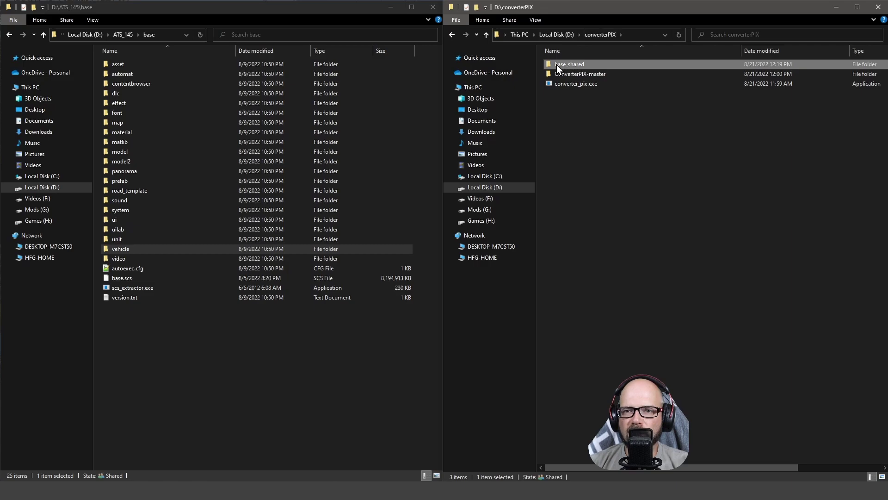
pyautogui.moveTo(568, 64); pyautogui.dragTo(575, 88)
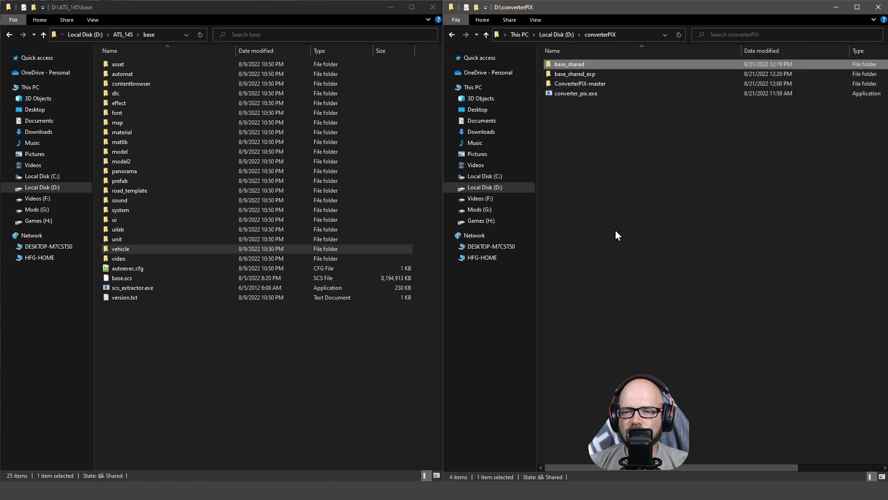
# - Go into base_shared_exp\vehicle\truck\share and open cable.tobj in Notepad++ to read its texture path
pyautogui.doubleClick(570, 76)
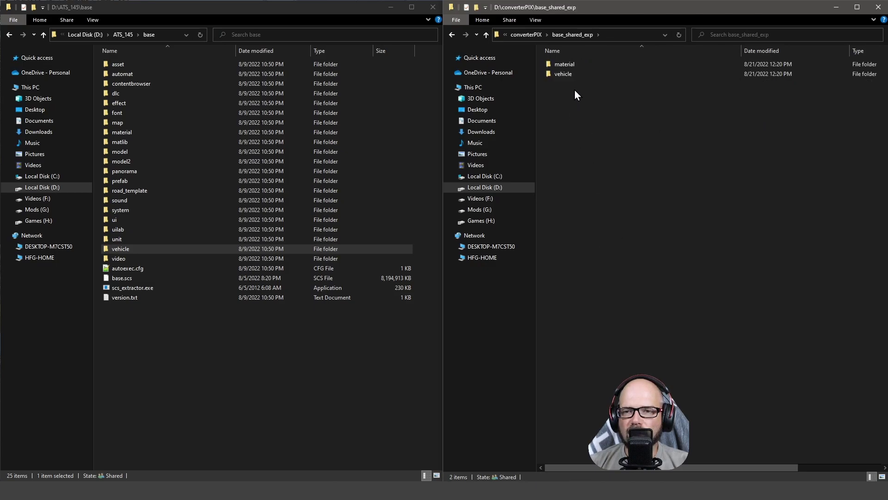
pyautogui.doubleClick(567, 75)
pyautogui.doubleClick(562, 85)
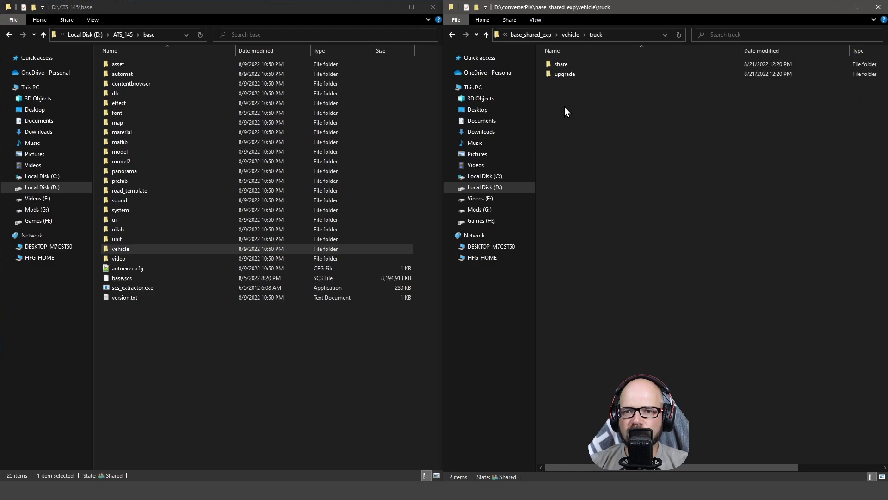
pyautogui.doubleClick(565, 66)
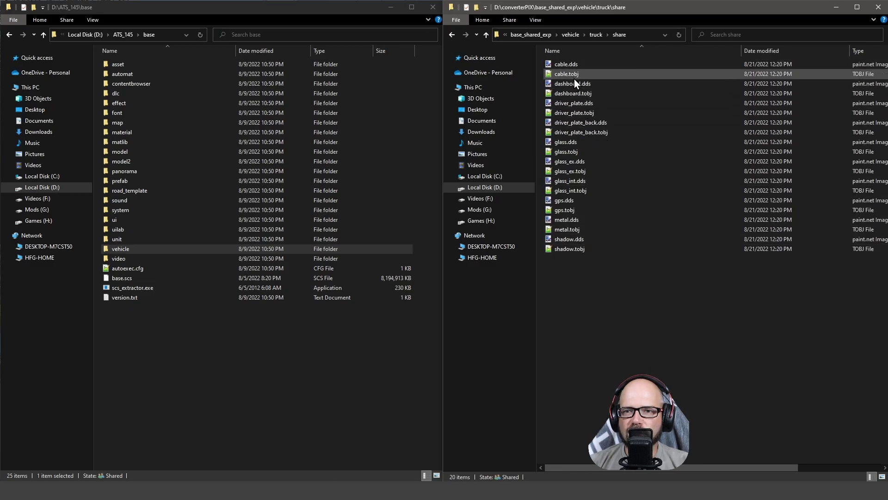
pyautogui.click(574, 77)
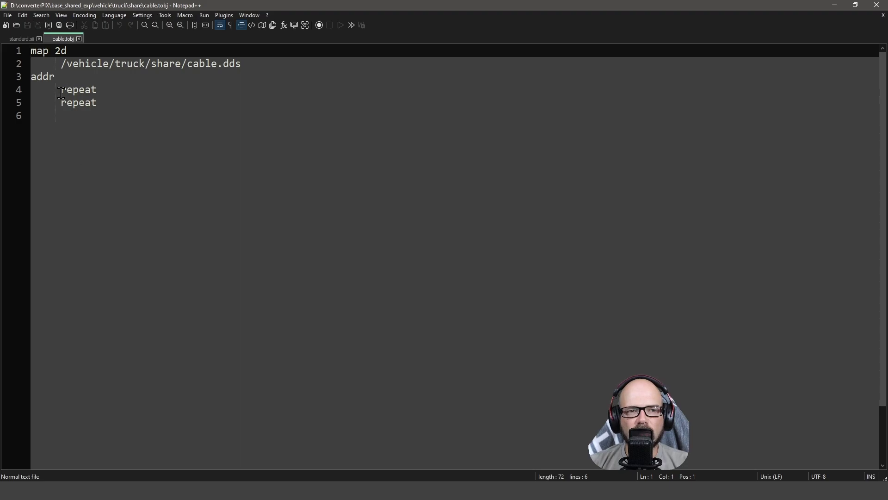
# - Close cable.tobj and standard.sii in Notepad++ and minimize the editor
pyautogui.click(79, 38)
pyautogui.click(40, 39)
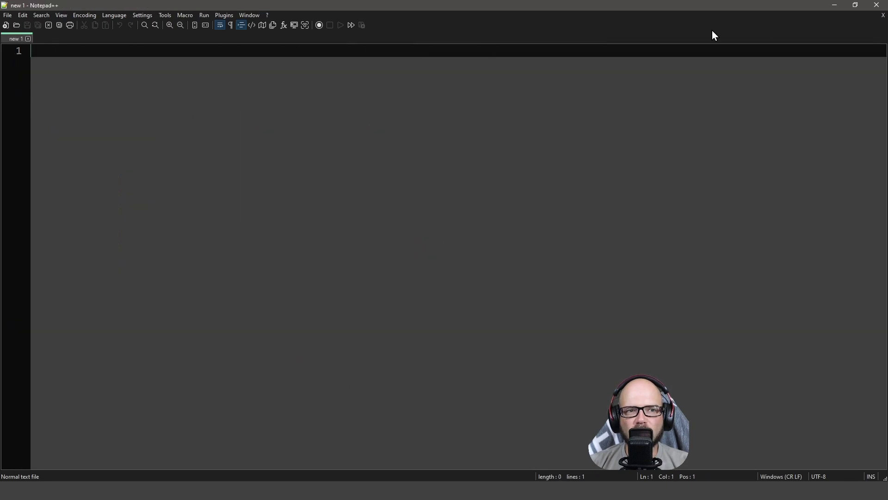
pyautogui.click(831, 6)
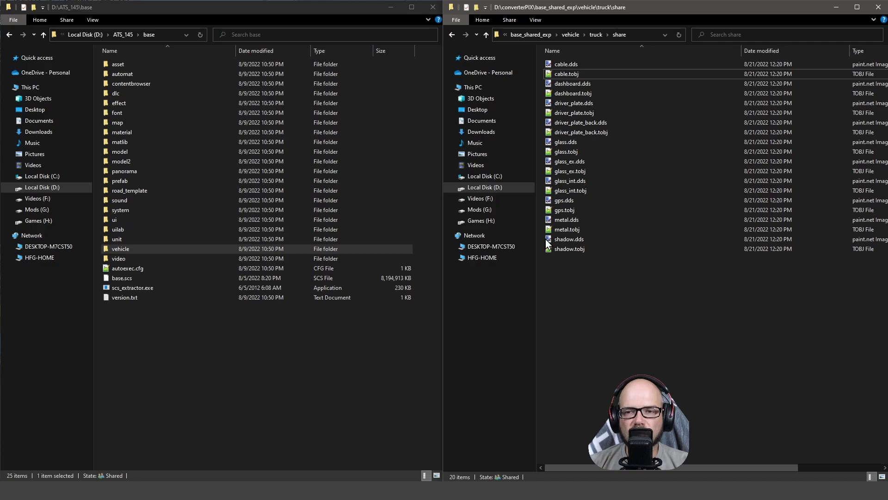
# - Go back up to base_shared_exp, then reopen vehicle\truck\share
pyautogui.moveTo(585, 145)
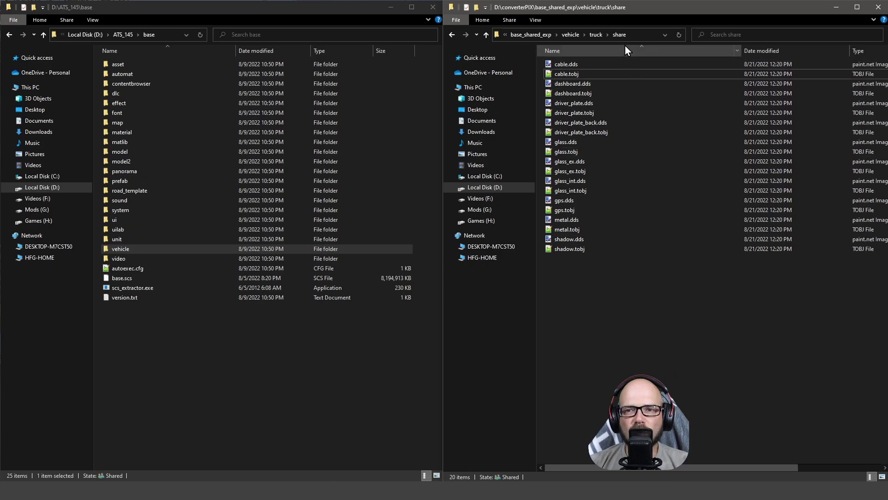
pyautogui.click(596, 35)
pyautogui.click(570, 39)
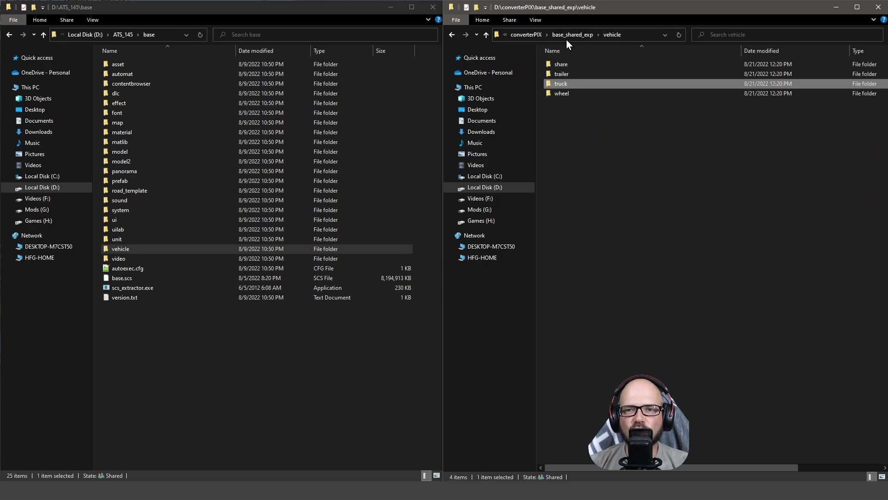
pyautogui.click(574, 39)
pyautogui.click(611, 189)
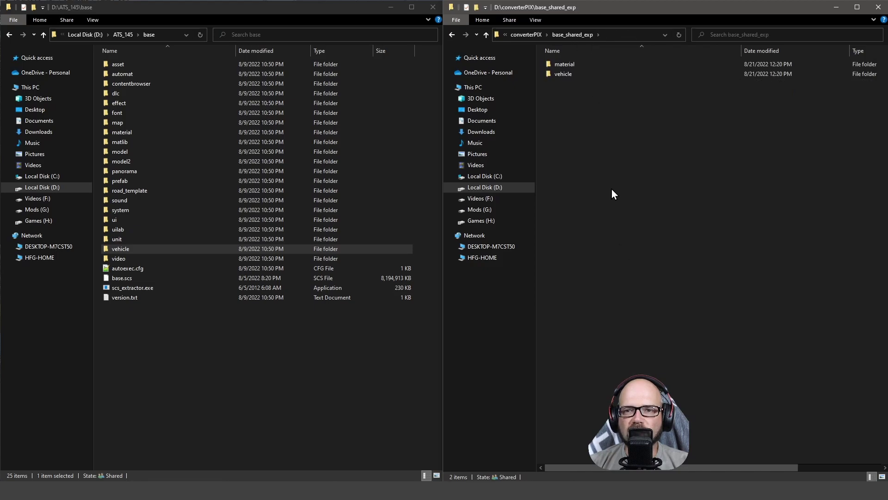
pyautogui.doubleClick(560, 76)
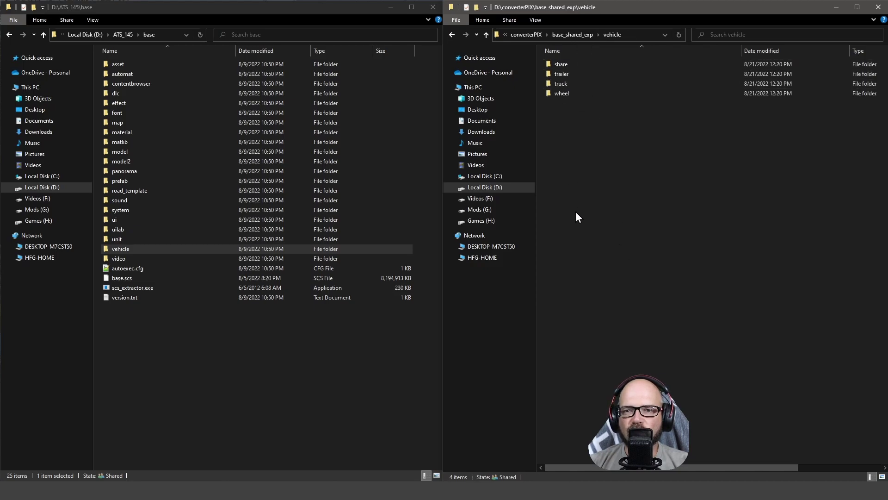
pyautogui.doubleClick(565, 87)
pyautogui.doubleClick(557, 65)
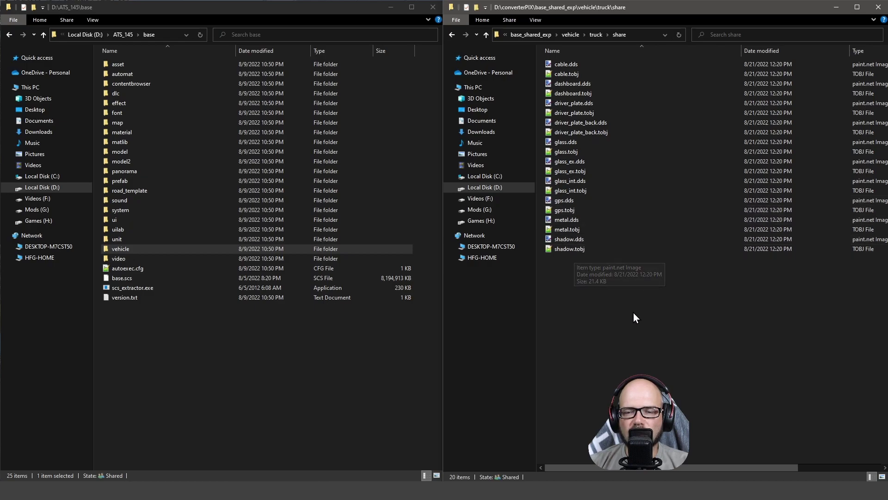
# - Browse the truck's upgrade\wpass and upgrade\share textures, then return to base_shared_exp
pyautogui.click(599, 35)
pyautogui.doubleClick(561, 75)
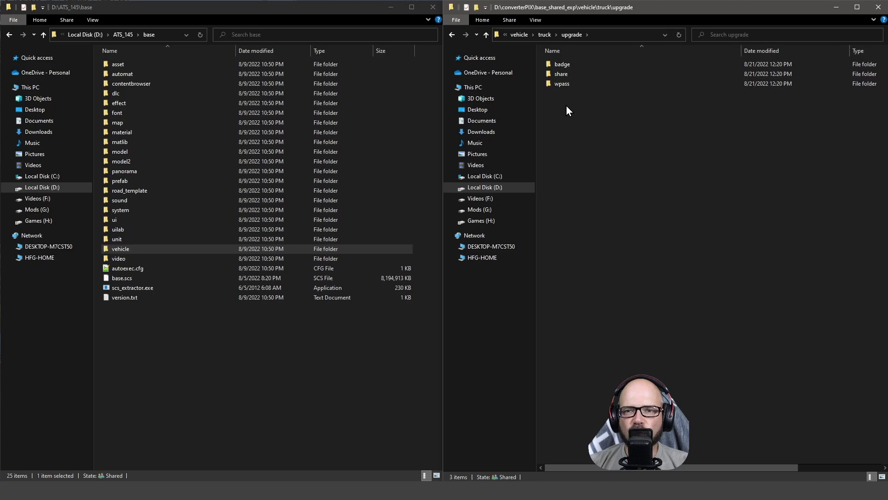
pyautogui.doubleClick(564, 85)
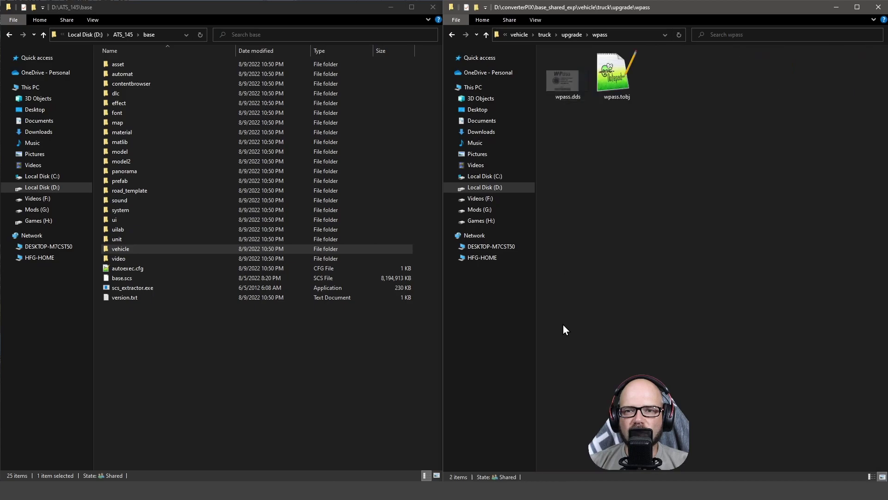
pyautogui.click(572, 35)
pyautogui.doubleClick(567, 74)
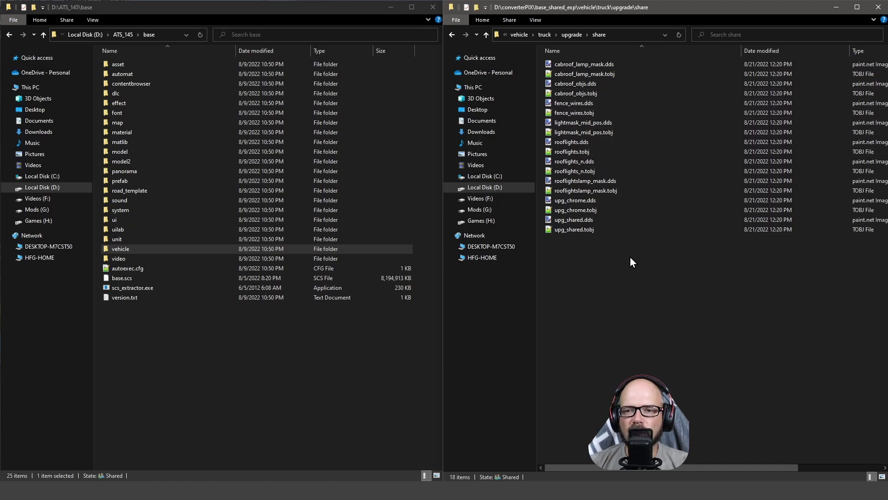
pyautogui.click(572, 35)
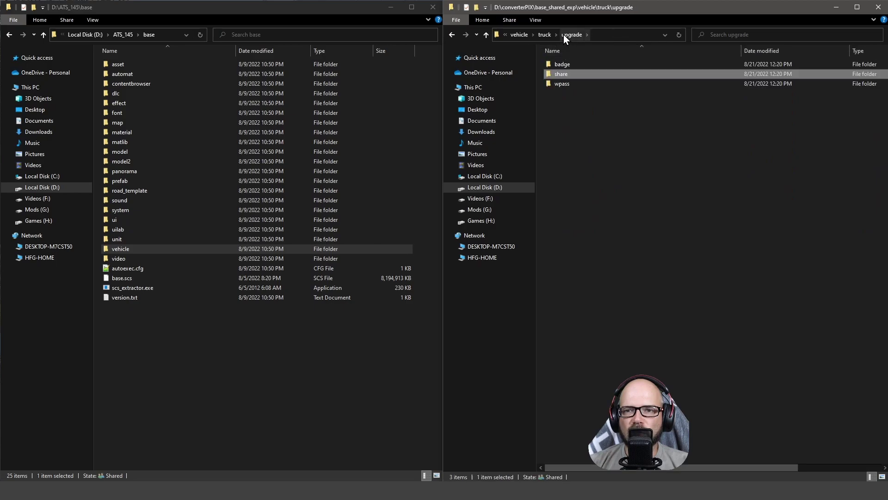
pyautogui.click(519, 35)
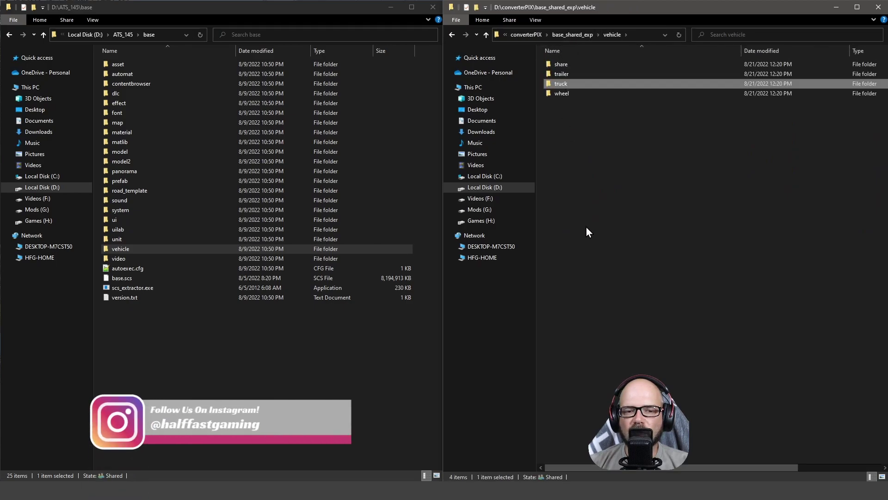
pyautogui.click(583, 35)
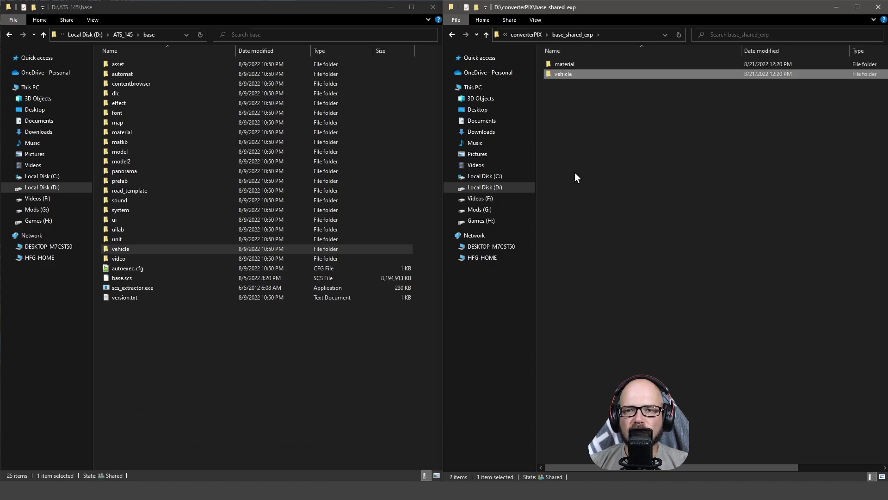
# - Inspect the metal, carpet, plastic and rubber folders under vehicle\share\textures
pyautogui.doubleClick(565, 74)
pyautogui.doubleClick(565, 69)
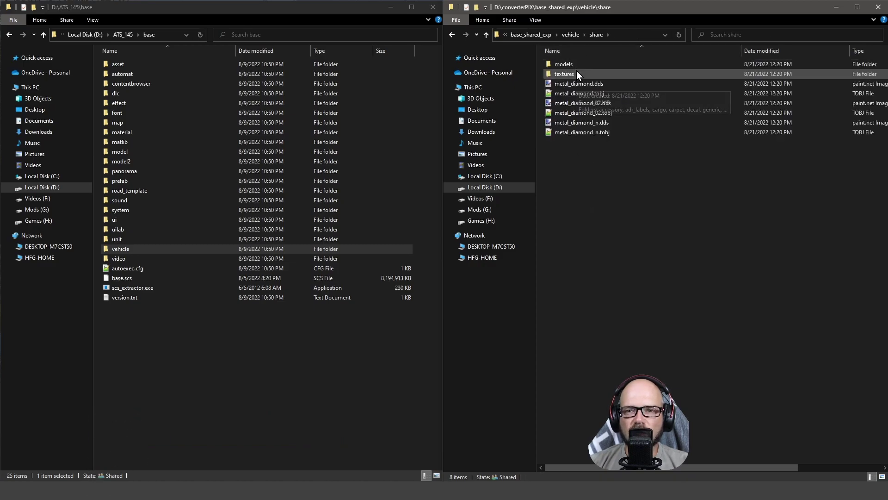
pyautogui.doubleClick(576, 73)
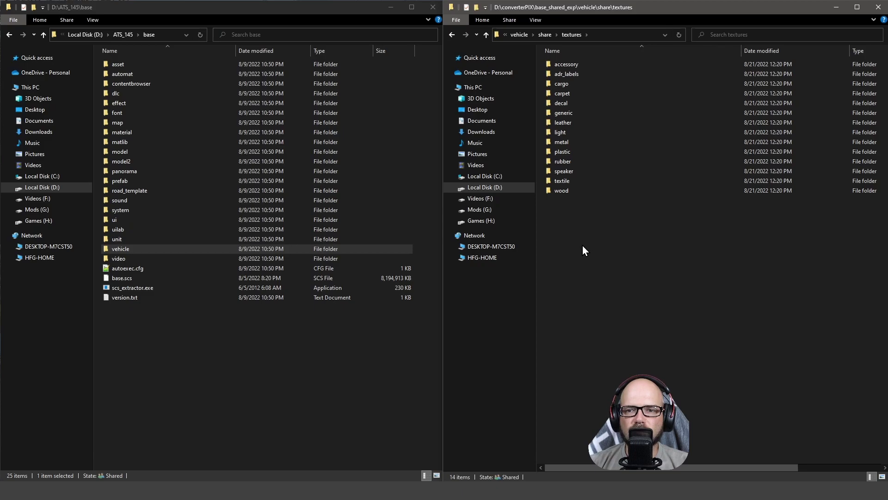
pyautogui.doubleClick(576, 143)
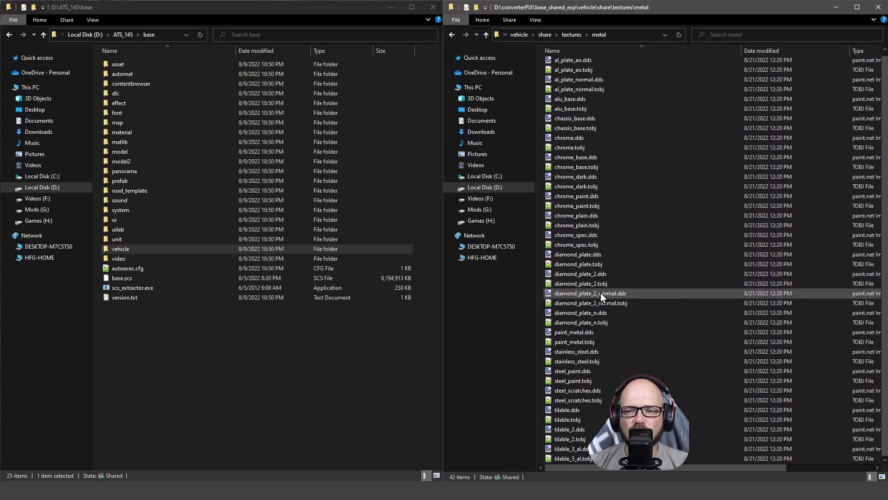
pyautogui.scroll(1, 593, 178)
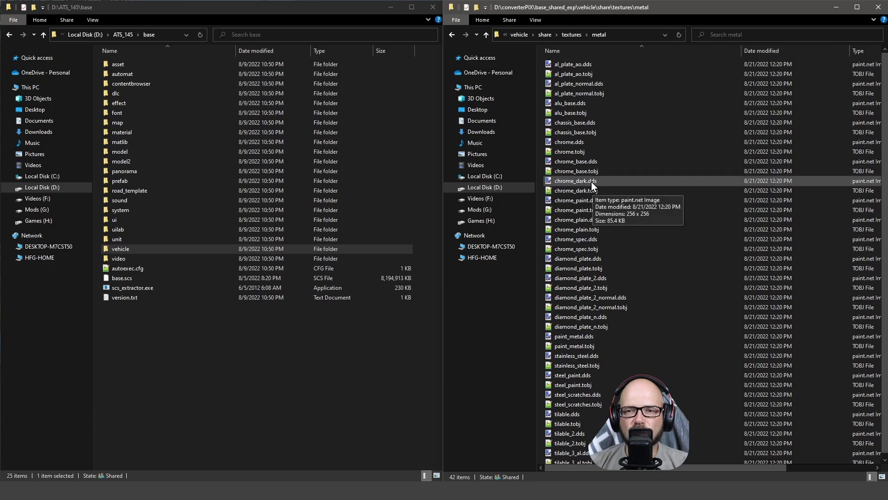
pyautogui.click(572, 35)
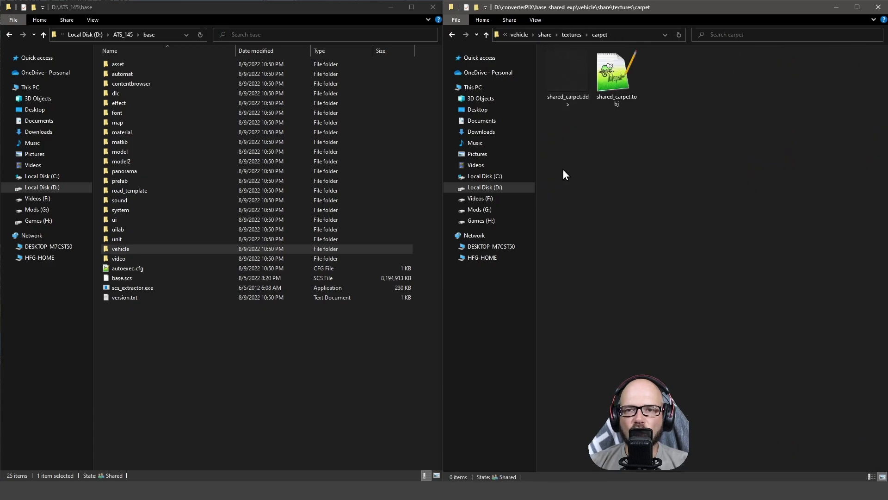
pyautogui.click(574, 34)
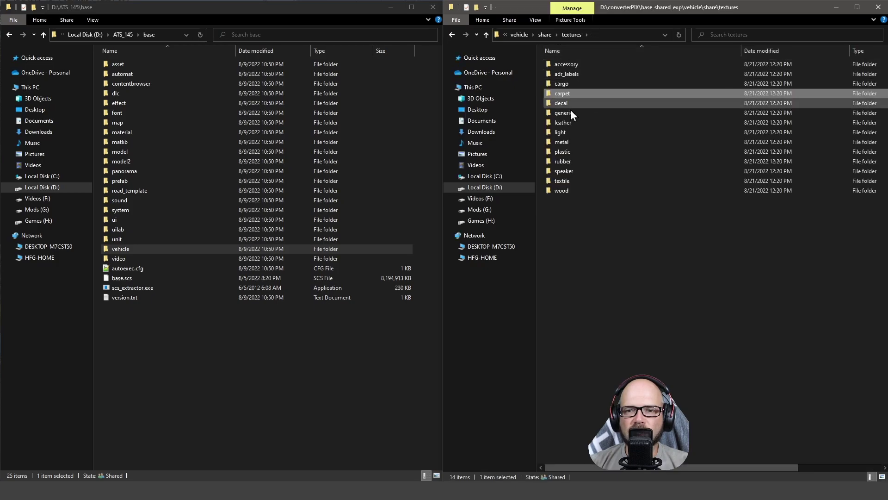
pyautogui.doubleClick(563, 151)
pyautogui.click(574, 34)
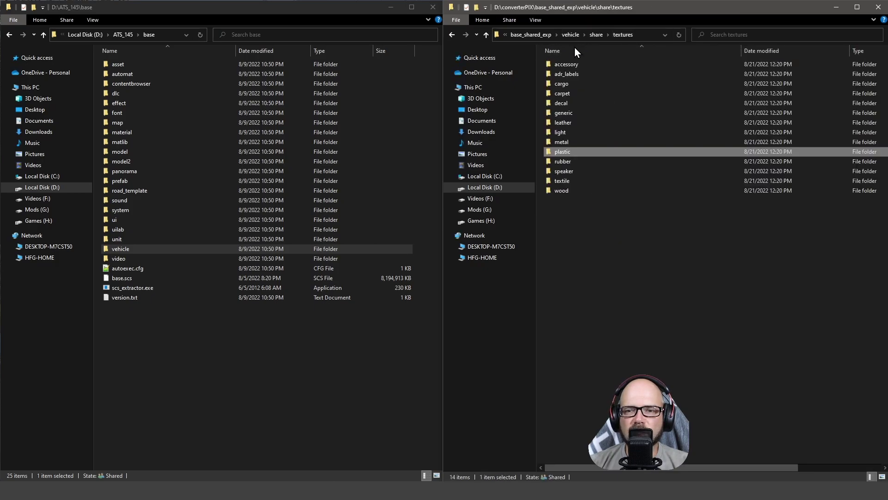
pyautogui.doubleClick(563, 160)
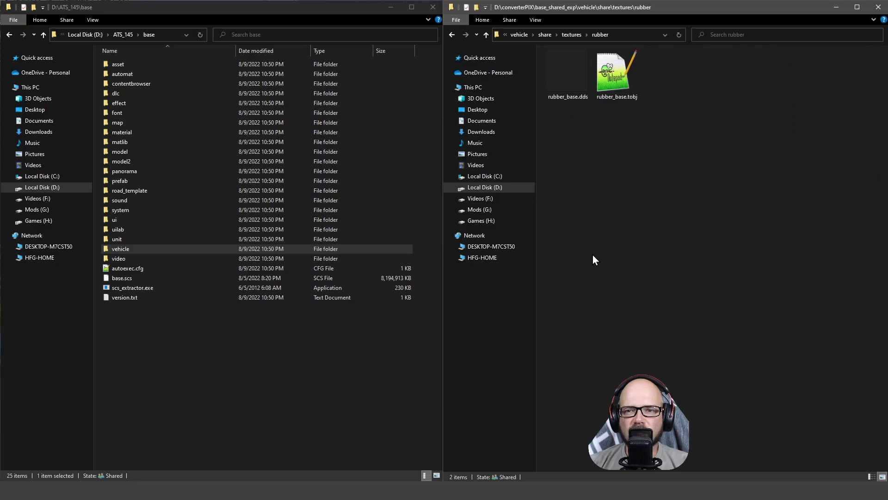
pyautogui.click(573, 35)
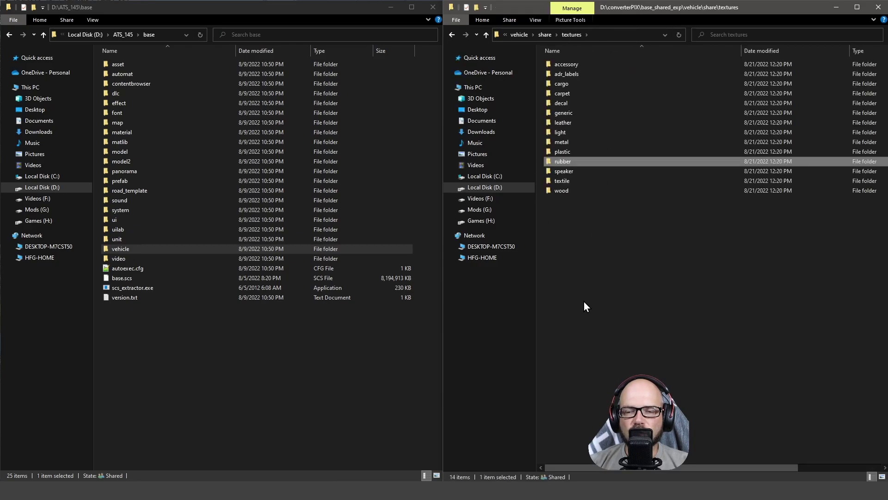
# - Go up to converterPIX, reopen base_shared_exp and select its material and vehicle folders
pyautogui.click(520, 35)
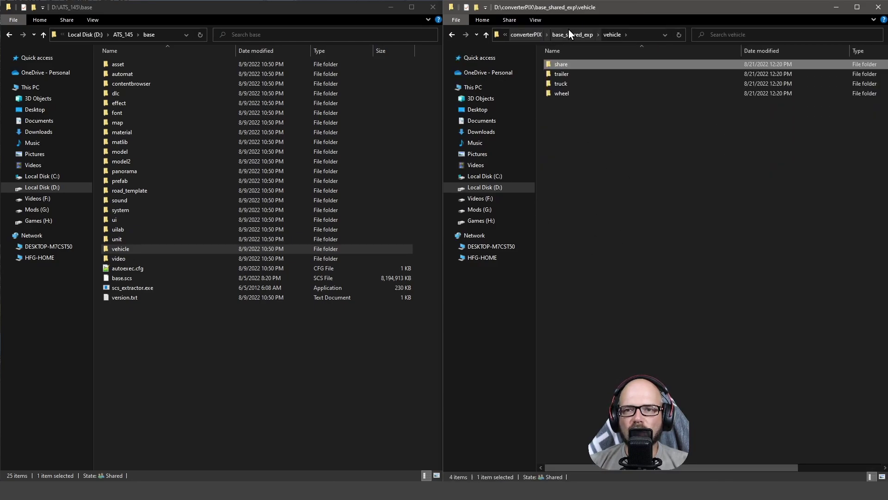
pyautogui.click(571, 33)
pyautogui.click(529, 35)
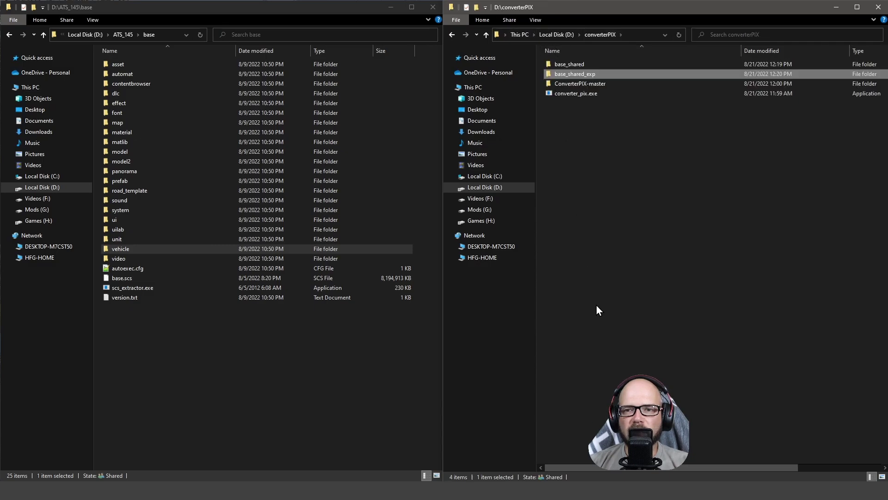
pyautogui.doubleClick(574, 75)
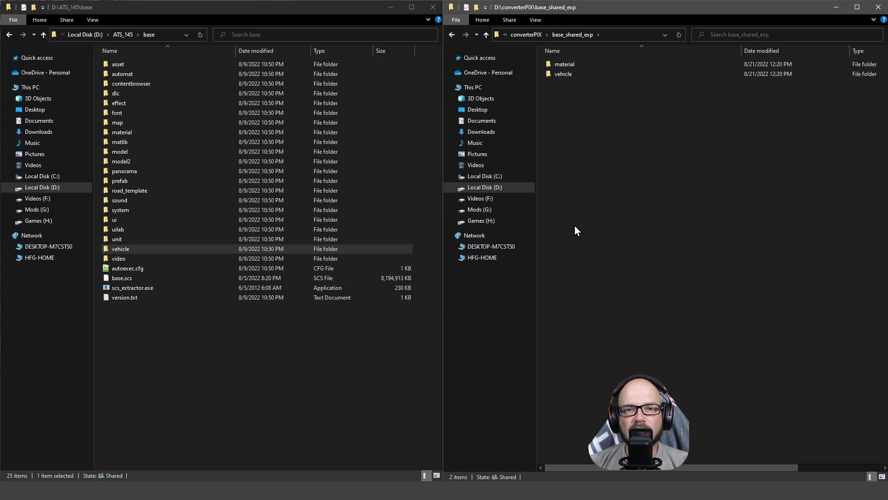
pyautogui.moveTo(589, 85); pyautogui.dragTo(565, 60)
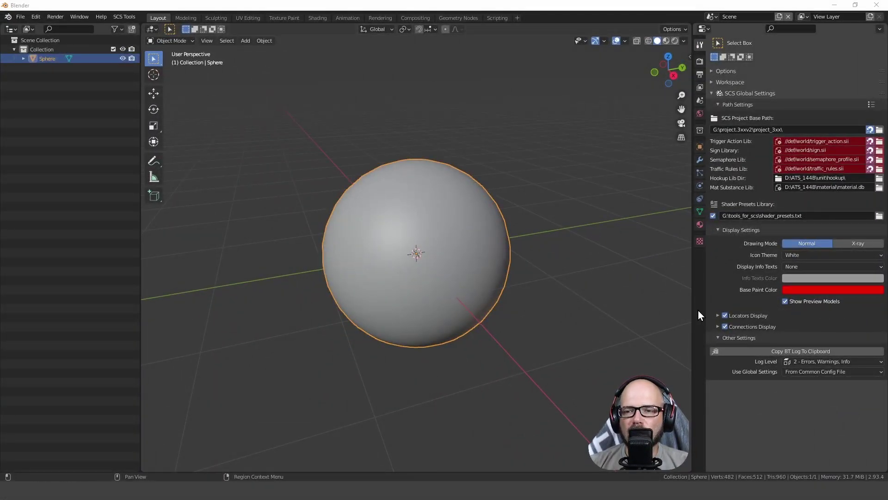
# - Create a new material for the sphere and name it testmaterial
pyautogui.click(700, 225)
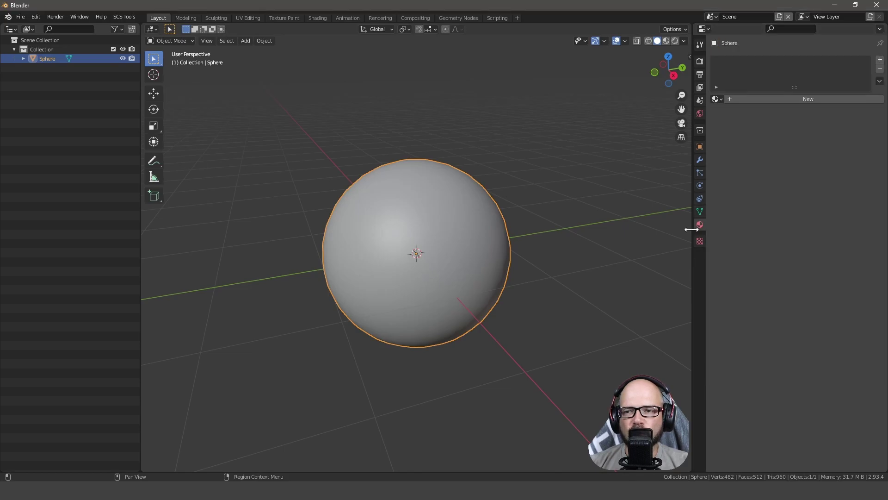
pyautogui.click(756, 100)
pyautogui.doubleClick(753, 96)
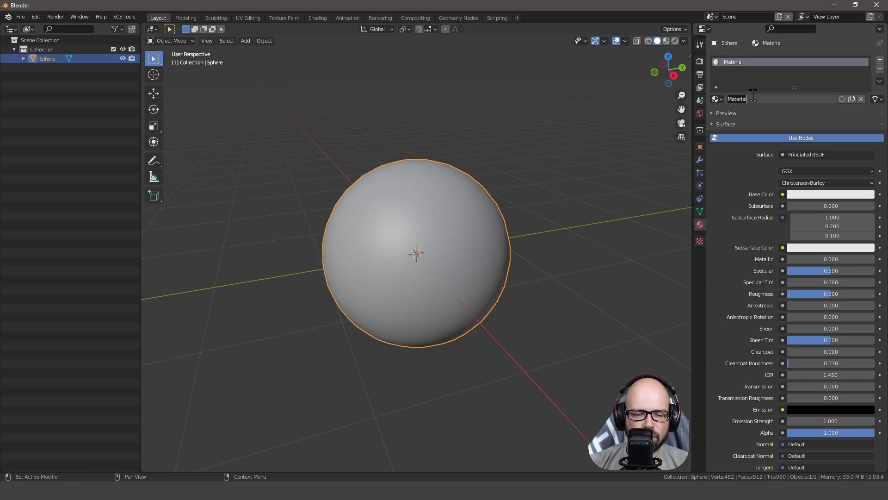
pyautogui.write('cht')
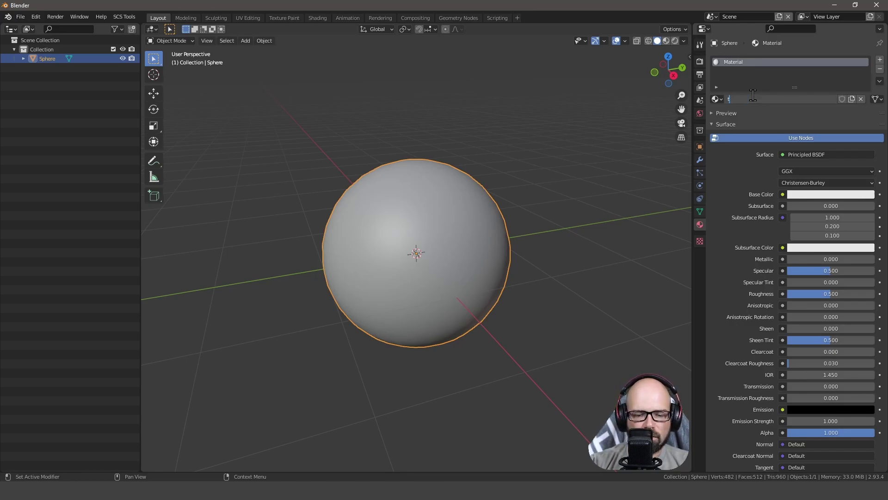
pyautogui.write('estmate')
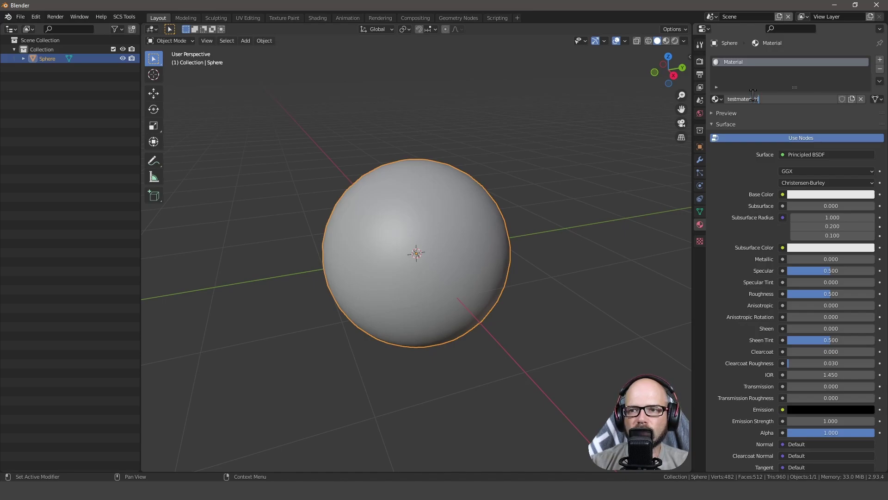
pyautogui.write('rial')
pyautogui.press('Return')
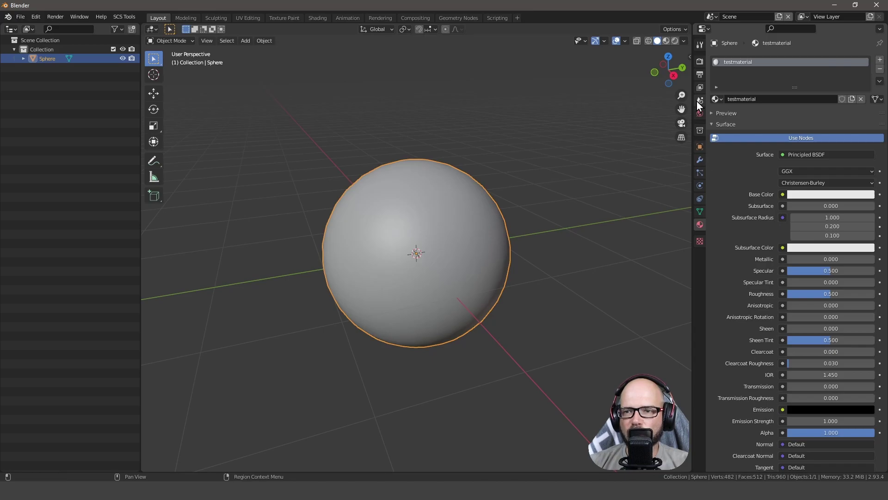
# - Check the Output and SCS global settings, then collapse the material's Surface panel
pyautogui.click(699, 74)
pyautogui.click(700, 46)
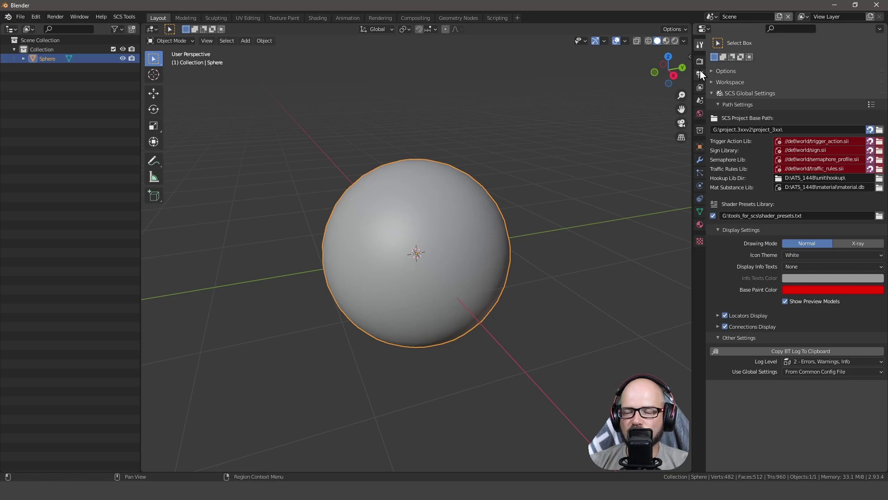
pyautogui.click(699, 224)
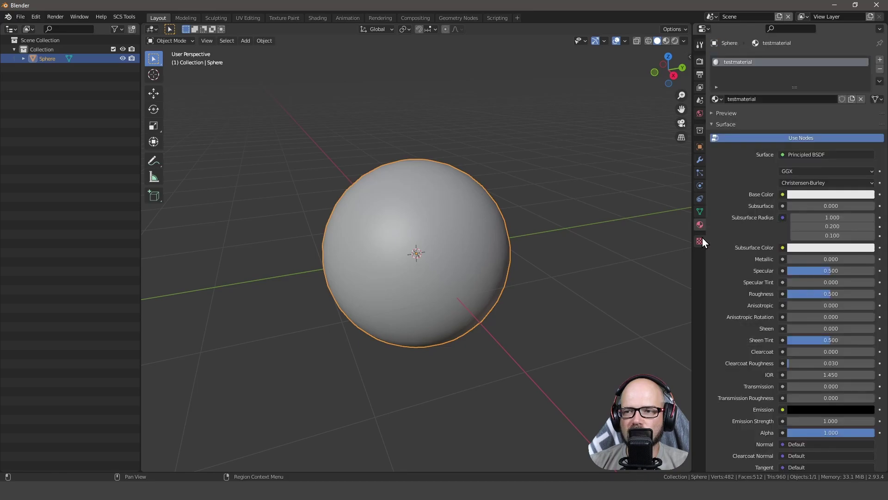
pyautogui.click(721, 125)
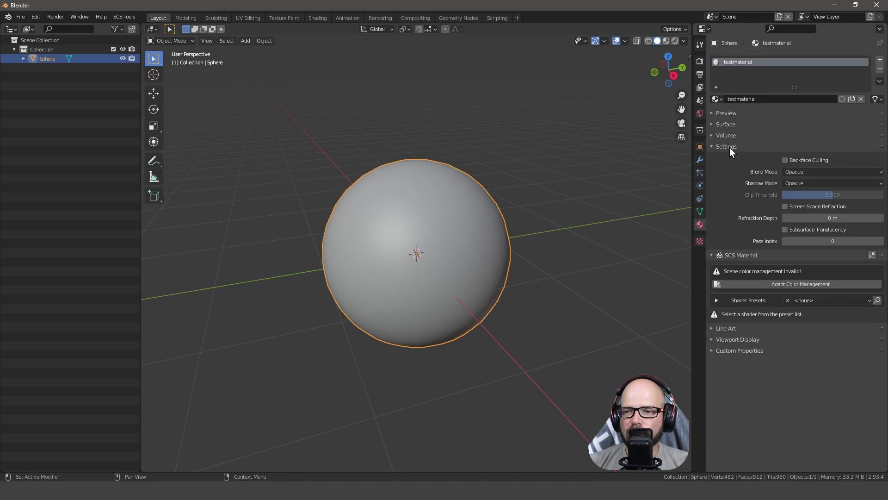
# - Collapse the material Settings and choose the dif.spec.add.env shader preset
pyautogui.click(729, 147)
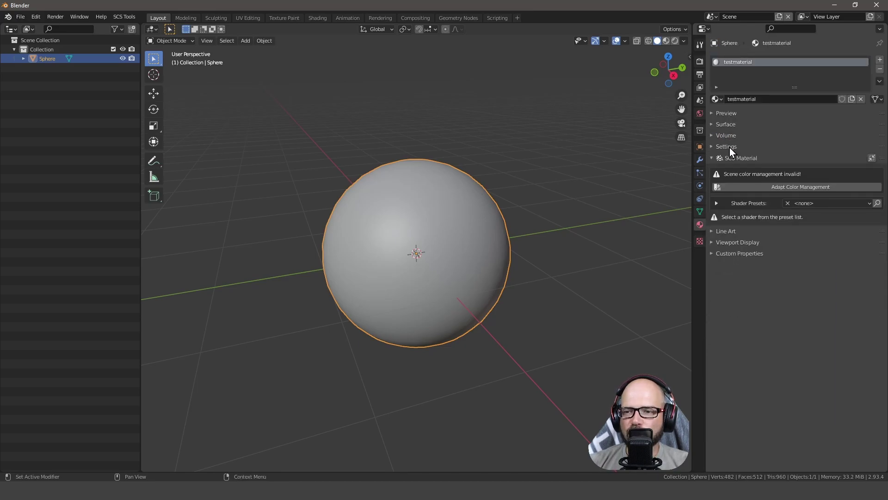
pyautogui.click(817, 204)
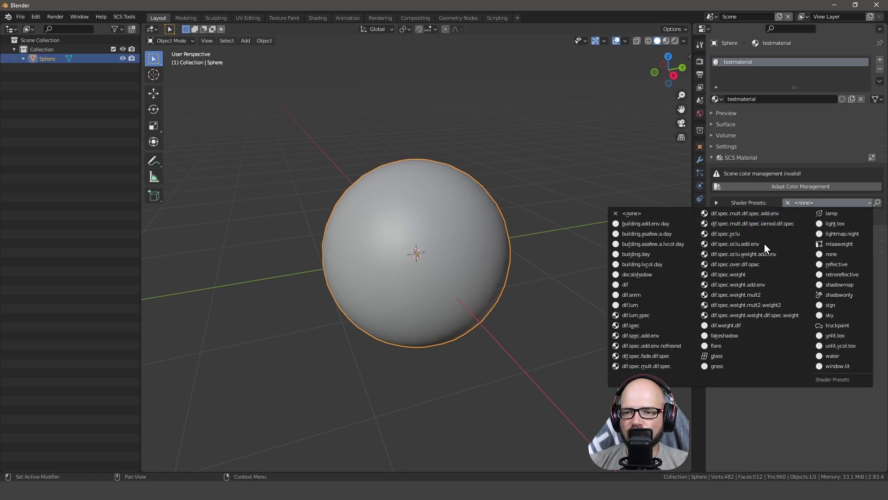
pyautogui.click(676, 338)
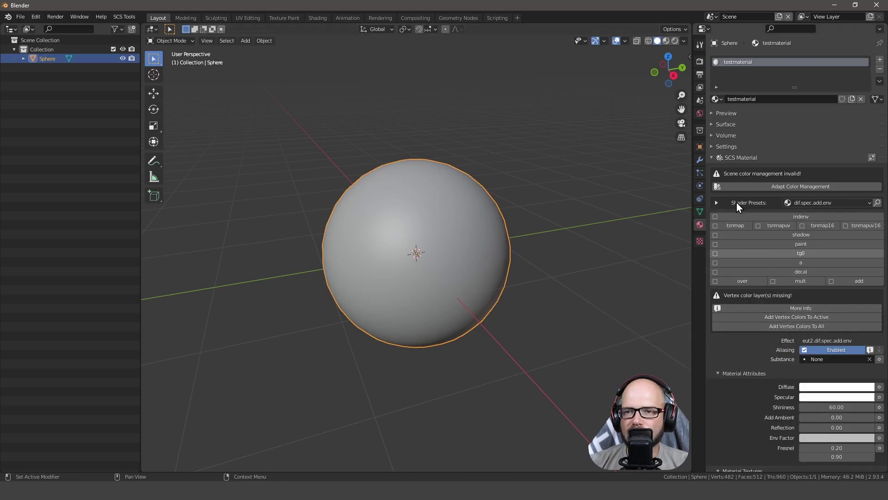
# - Switch to Material Preview, add vertex colors to all objects, and map the Base texture to UVMap
pyautogui.click(666, 41)
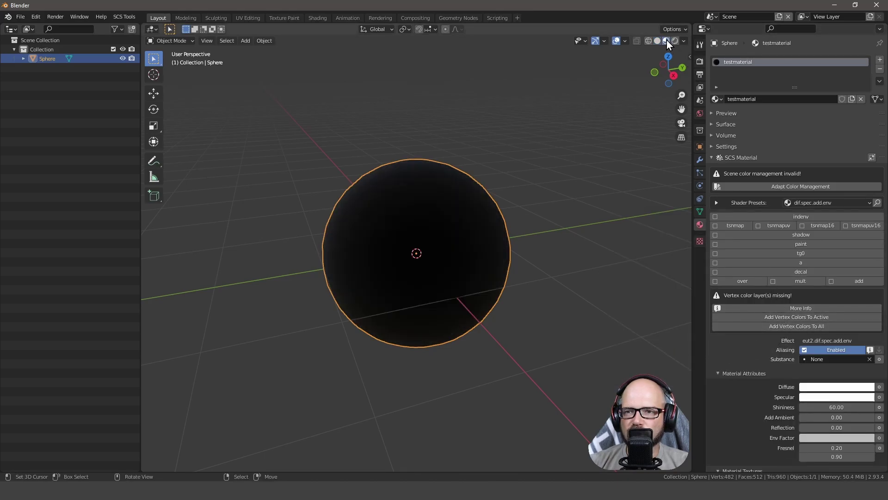
pyautogui.click(789, 326)
pyautogui.scroll(-4, 746, 267)
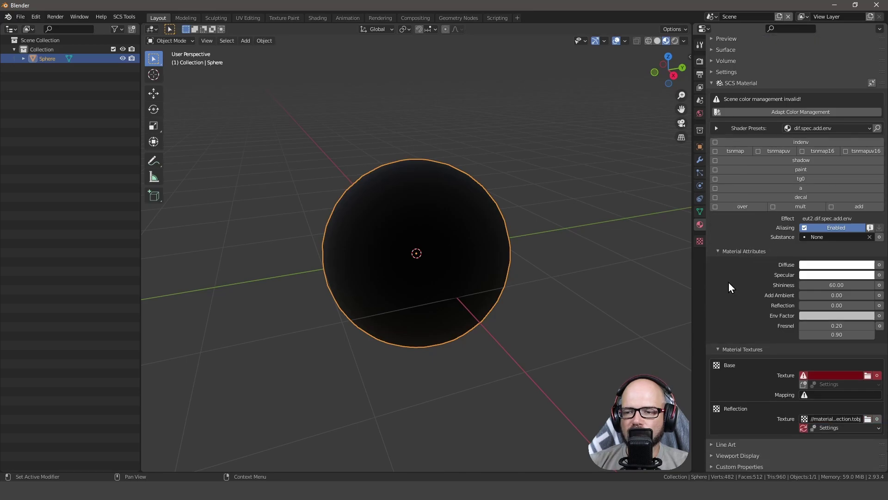
pyautogui.click(812, 394)
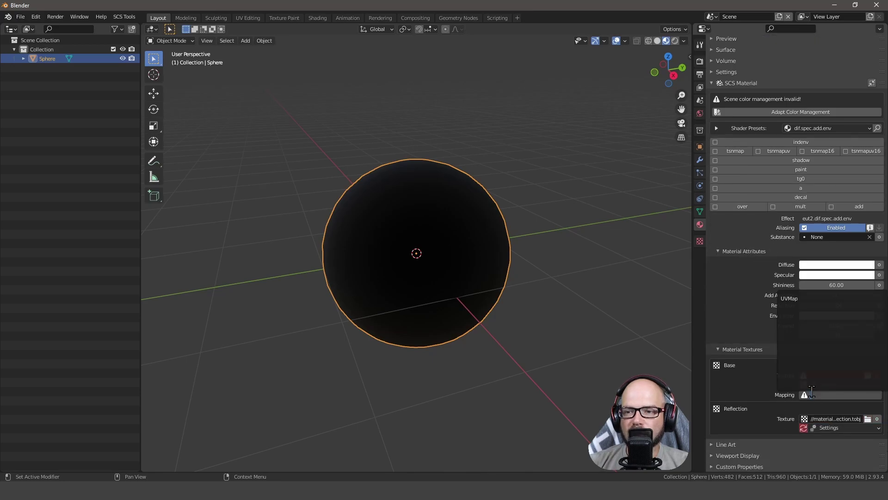
pyautogui.click(798, 300)
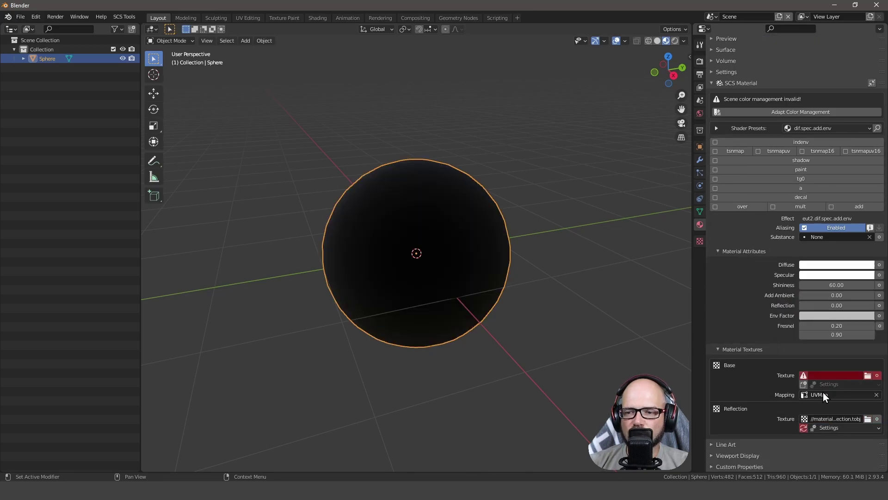
# - Browse to vehicle\share\textures\rubber and pick rubber_base.tobj as the base texture
pyautogui.click(867, 375)
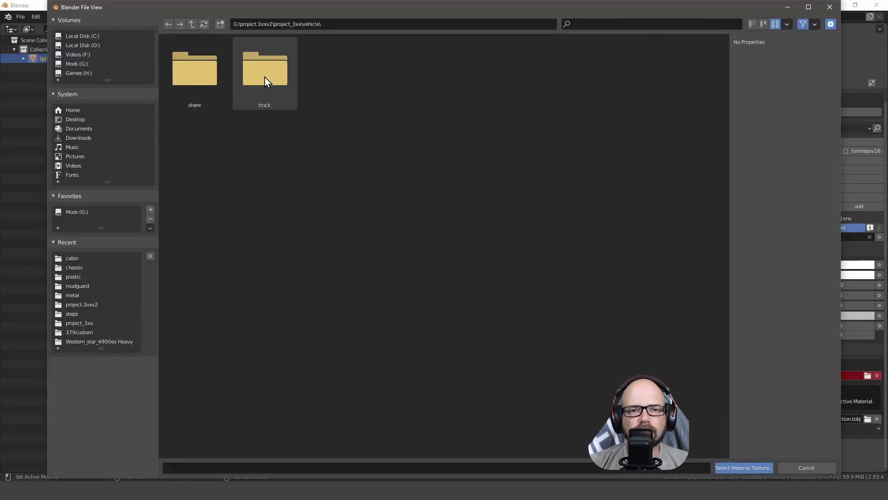
pyautogui.doubleClick(252, 84)
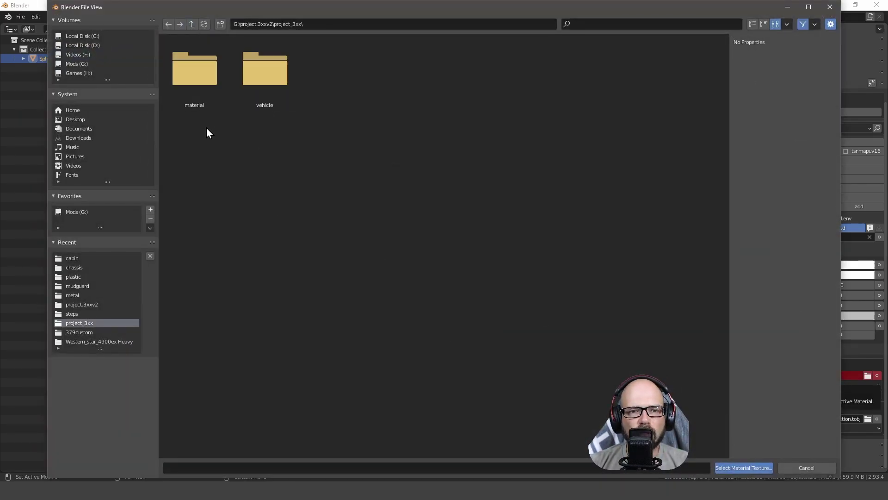
pyautogui.doubleClick(192, 86)
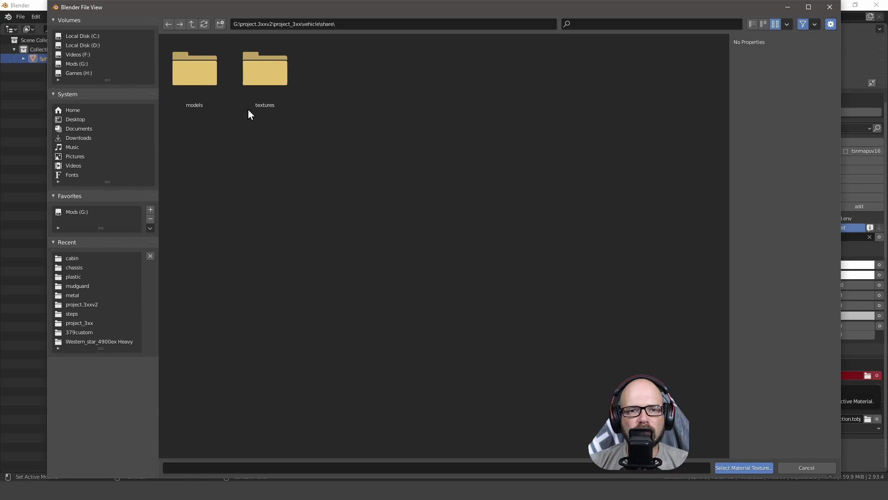
pyautogui.doubleClick(250, 83)
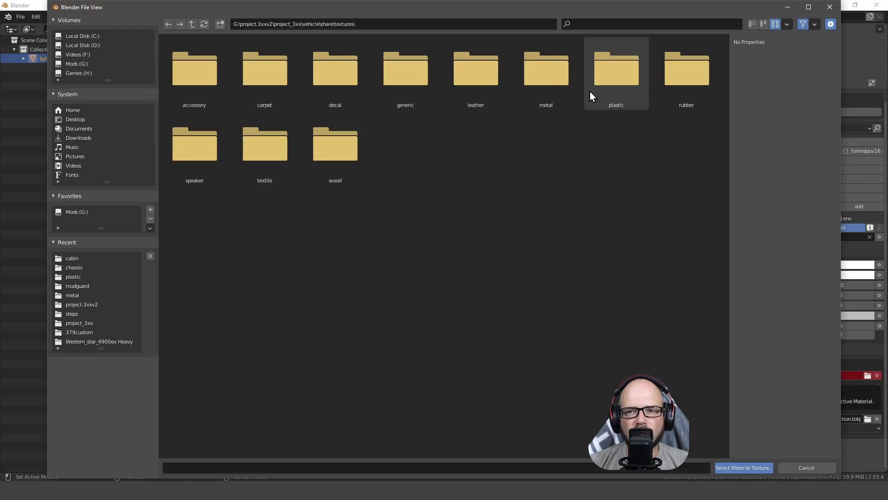
pyautogui.doubleClick(679, 87)
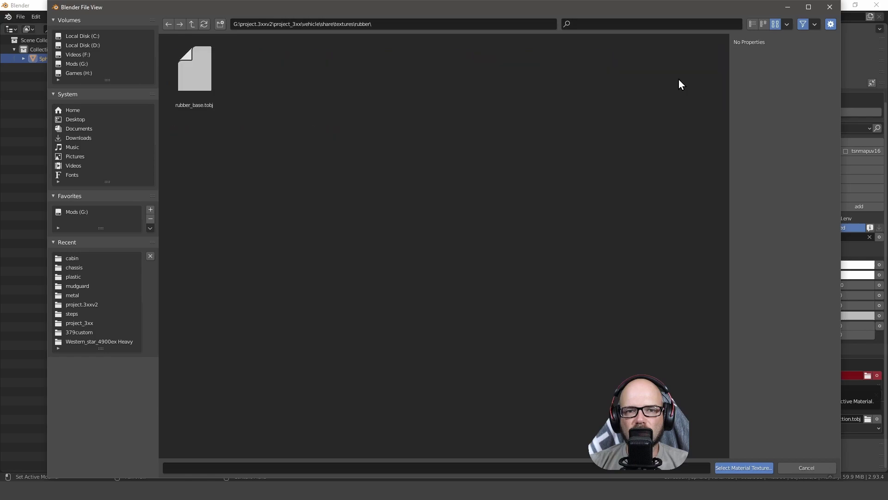
pyautogui.click(217, 90)
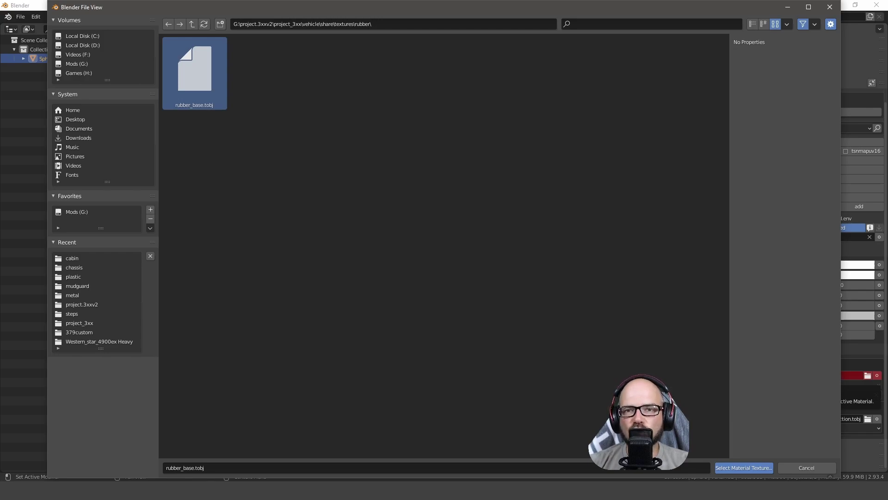
# - Apply rubber_base.tobj to the sphere and check the full base texture path
pyautogui.click(741, 468)
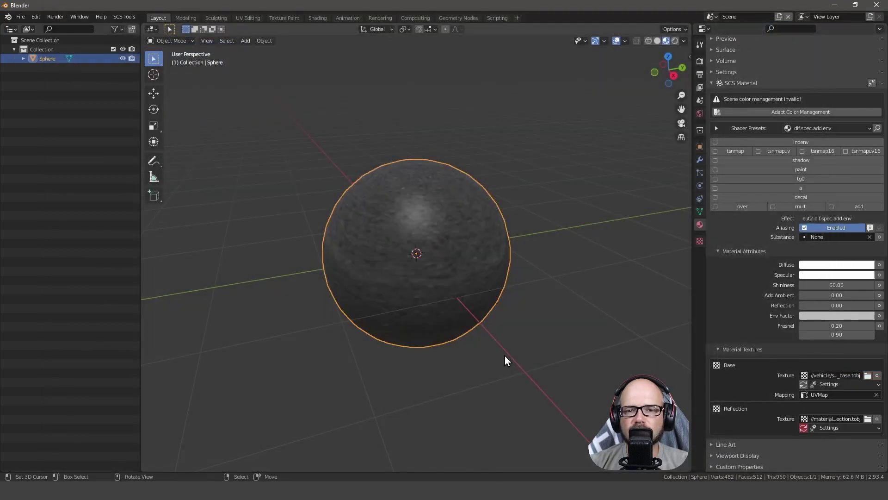
pyautogui.scroll(3, 417, 284)
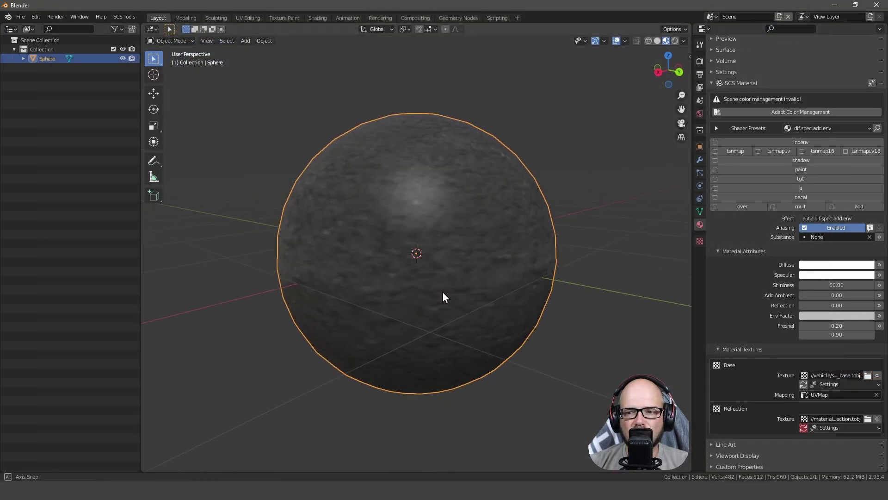
pyautogui.scroll(-4, 522, 301)
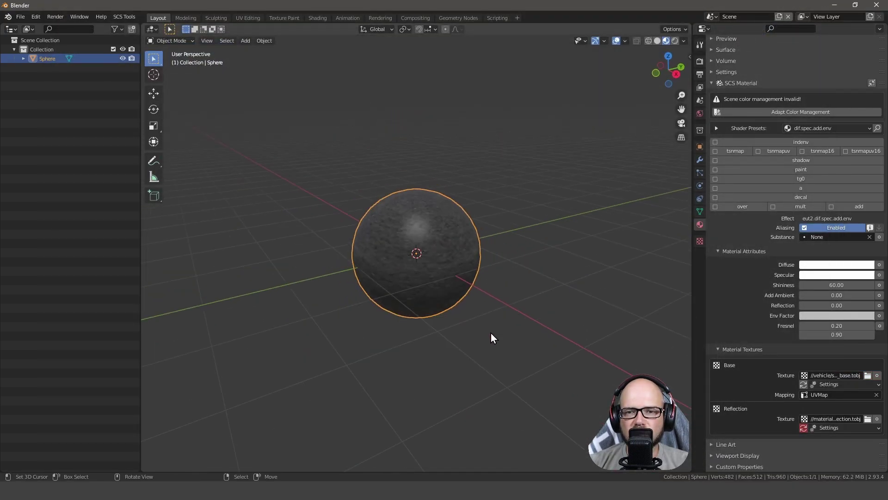
pyautogui.click(856, 375)
pyautogui.press('Escape')
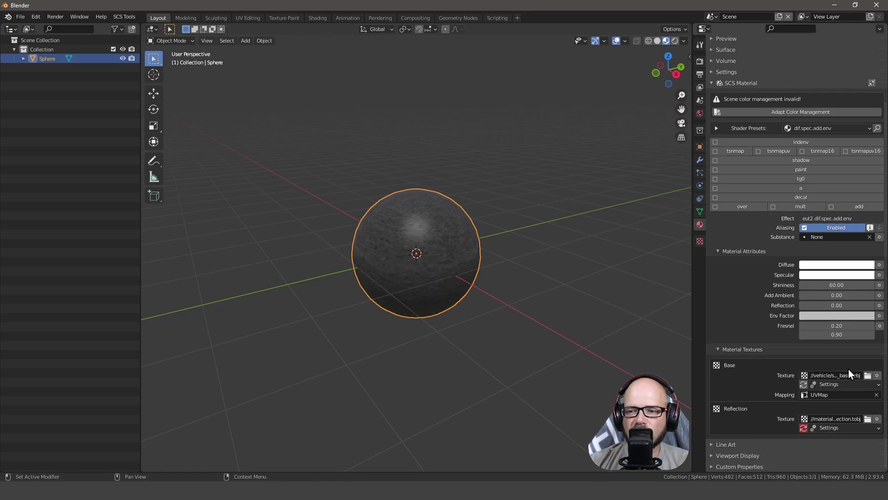
# - Replace the base texture with carpet\shared_carpet.tobj
pyautogui.click(867, 376)
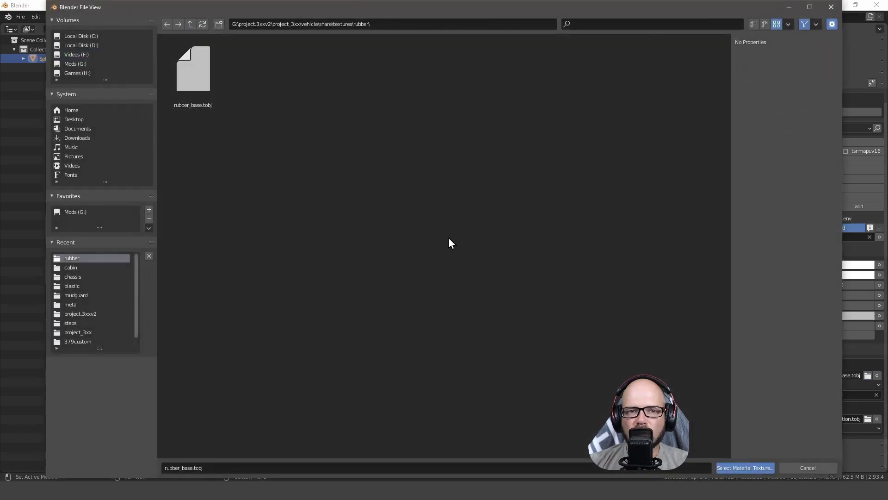
pyautogui.click(188, 24)
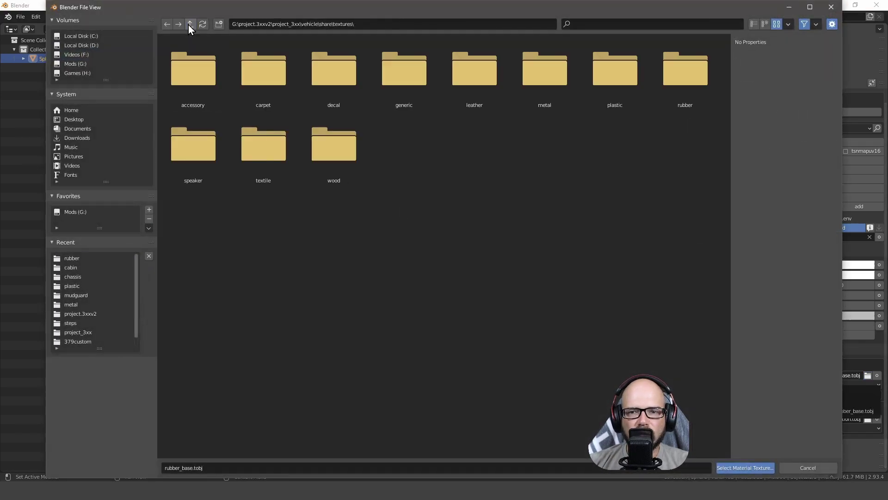
pyautogui.click(256, 88)
pyautogui.doubleClick(277, 92)
pyautogui.click(209, 75)
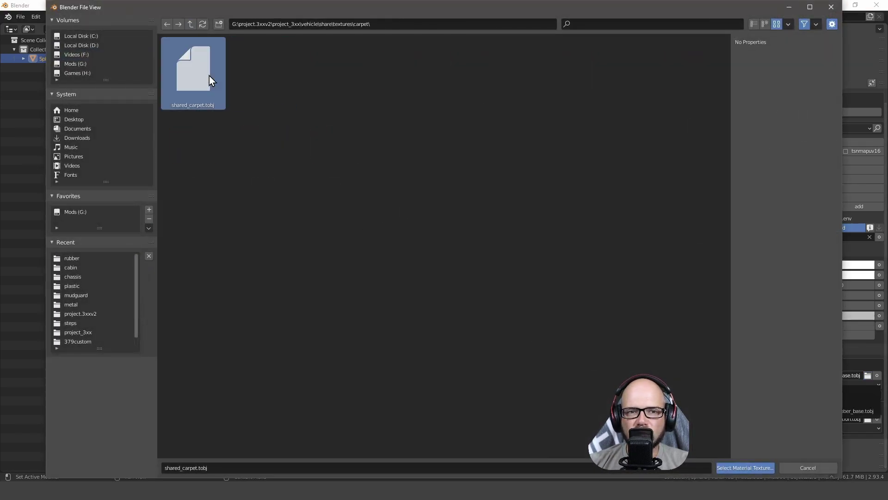
pyautogui.press('Return')
pyautogui.scroll(4, 400, 324)
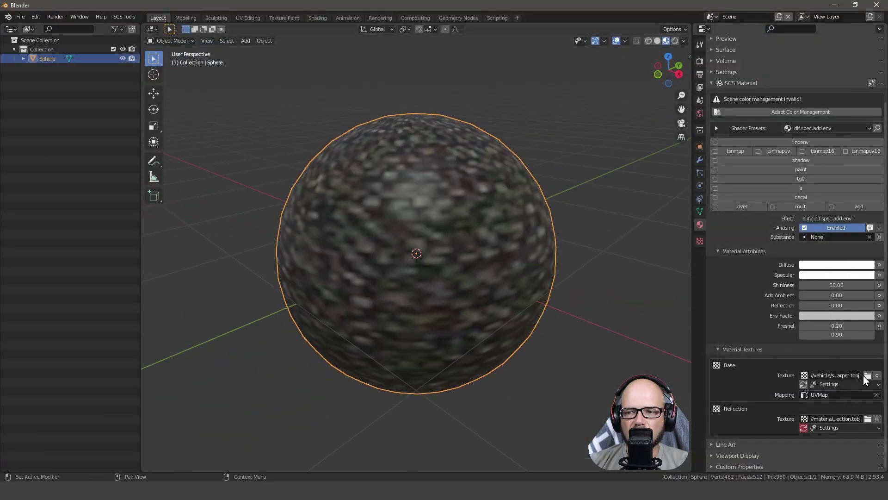
# - Replace the base texture with metal\chrome_spec.tobj and orbit to view the chrome sphere
pyautogui.click(868, 375)
pyautogui.click(194, 22)
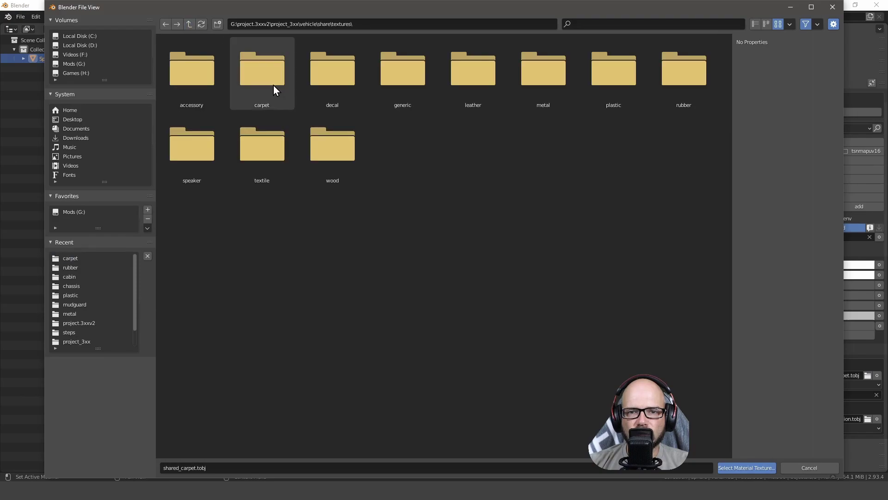
pyautogui.click(527, 82)
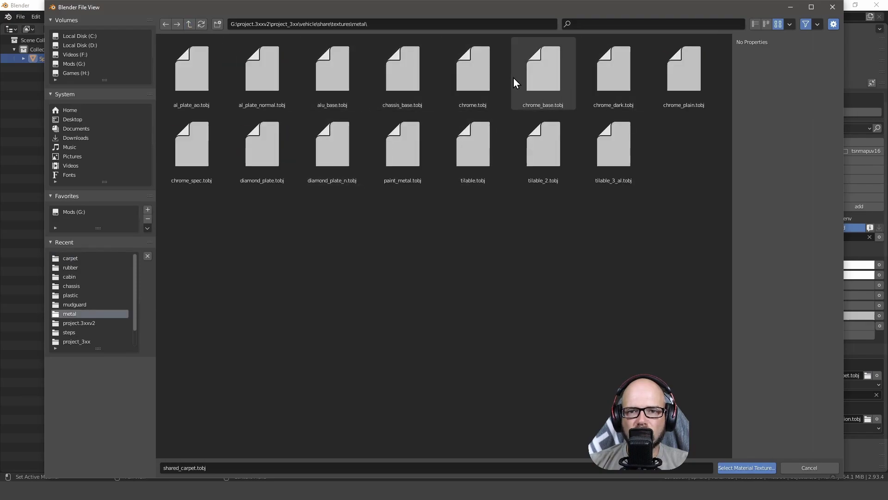
pyautogui.click(209, 174)
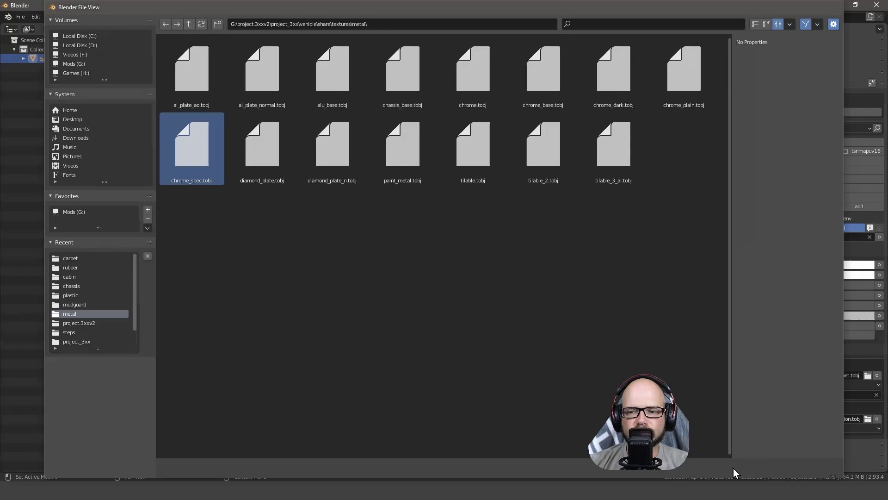
pyautogui.click(733, 467)
pyautogui.moveTo(416, 290); pyautogui.dragTo(467, 319)
# - Lower the Diffuse colour's brightness (V) to 0.5
pyautogui.click(823, 265)
pyautogui.click(826, 252)
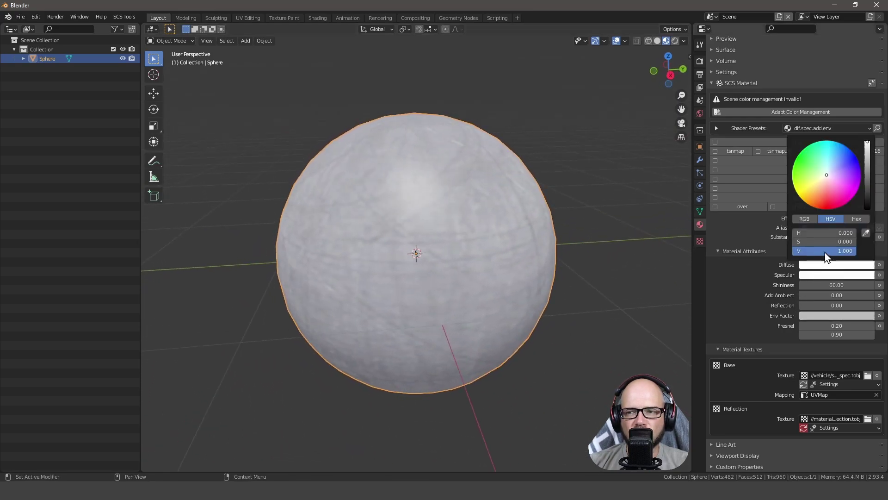
pyautogui.write('0.5')
pyautogui.press('Return')
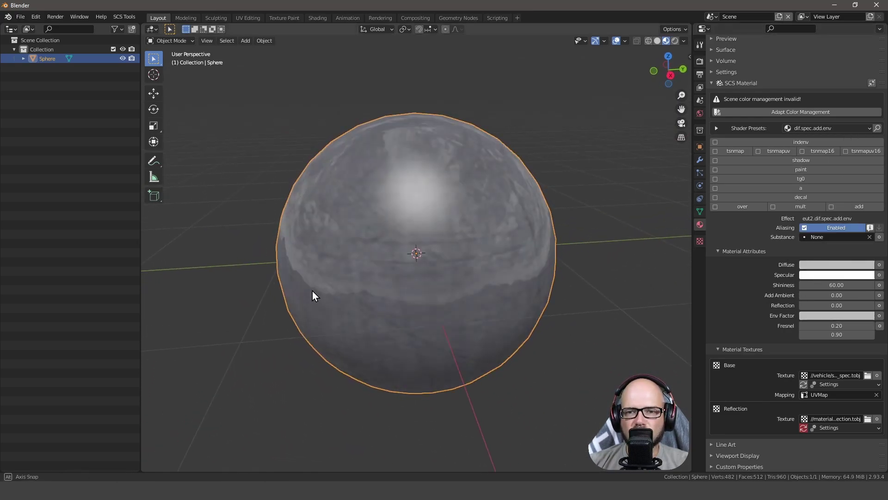
pyautogui.moveTo(313, 290); pyautogui.dragTo(393, 287)
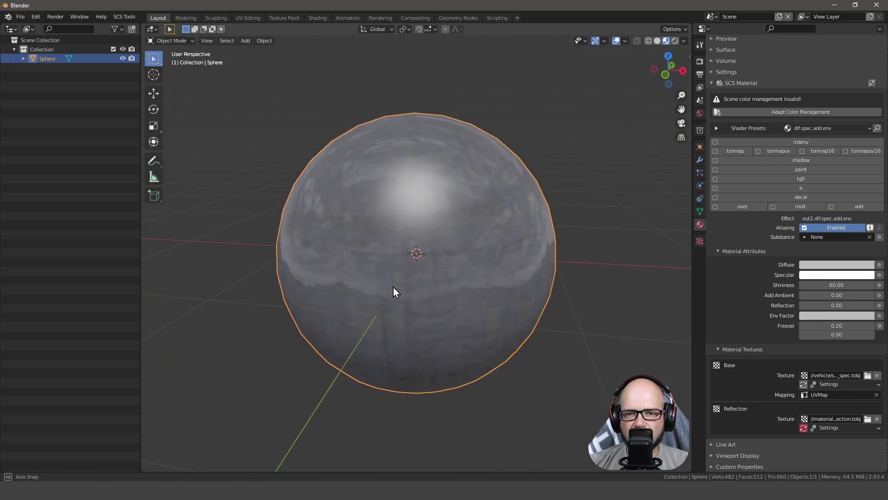
# - Reopen the base texture browser at the share\textures folder
pyautogui.click(867, 375)
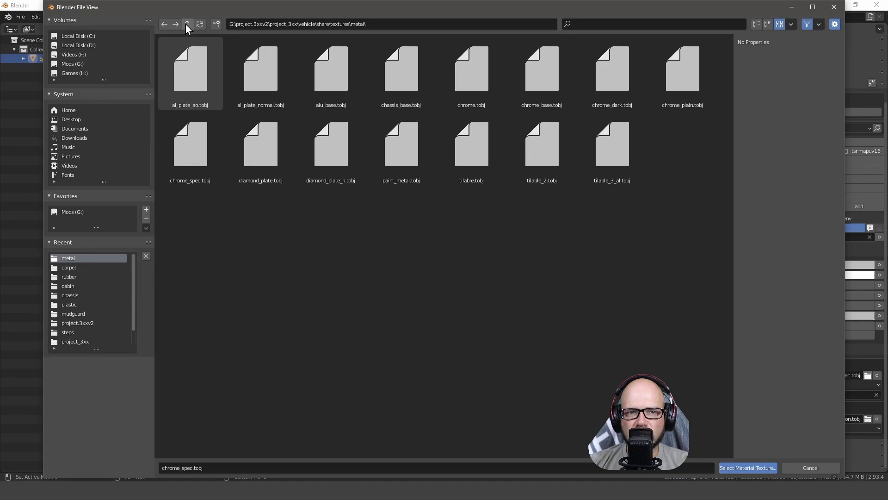
pyautogui.click(187, 24)
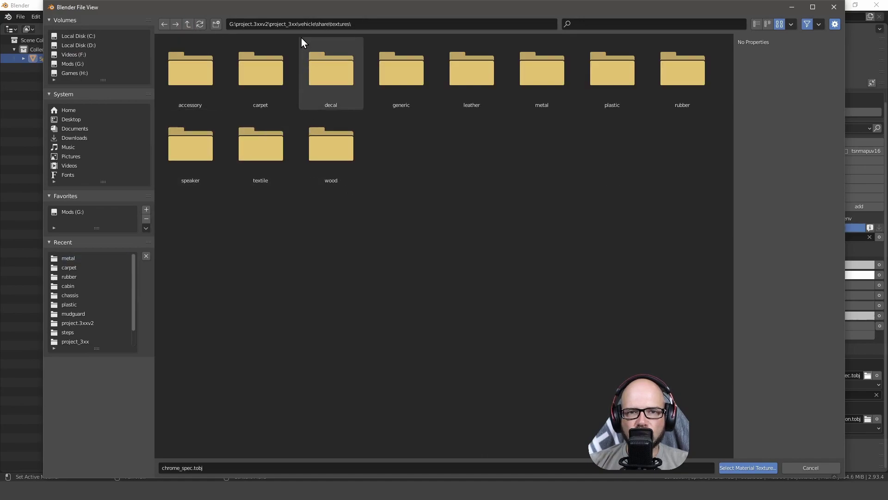